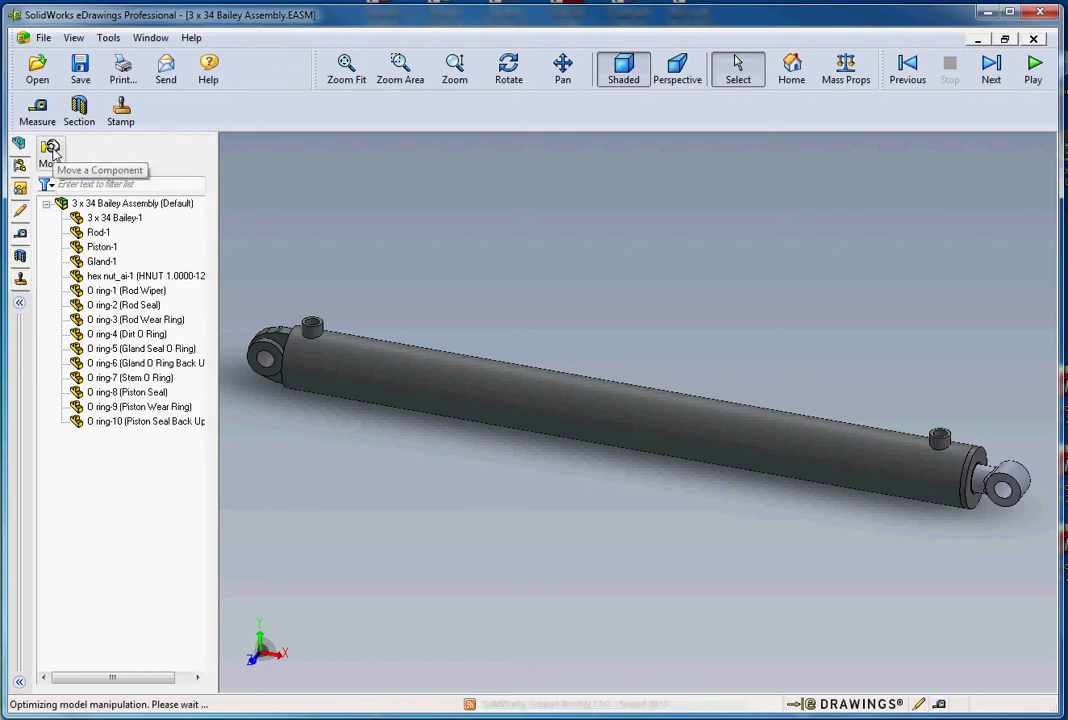
Start moving components by triad and lift the cylinder barrel straight up along Y to about 9.6 inches.
left_click(51, 150)
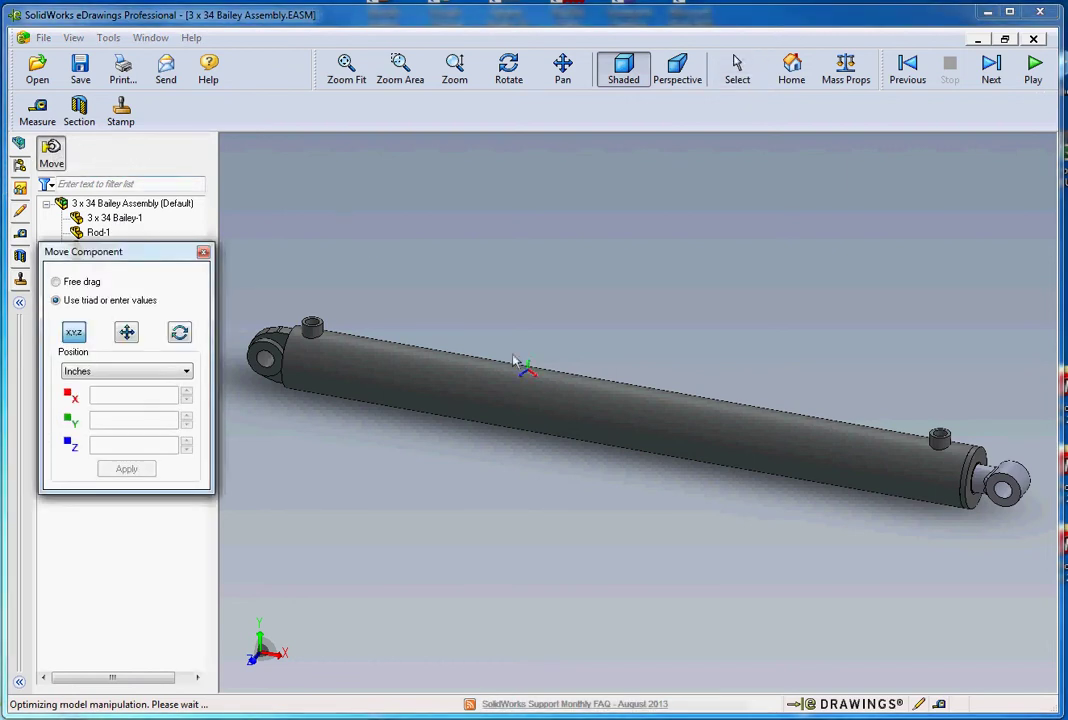
middle_click_drag(586, 513, 565, 531)
scroll(565, 531, "down", 2)
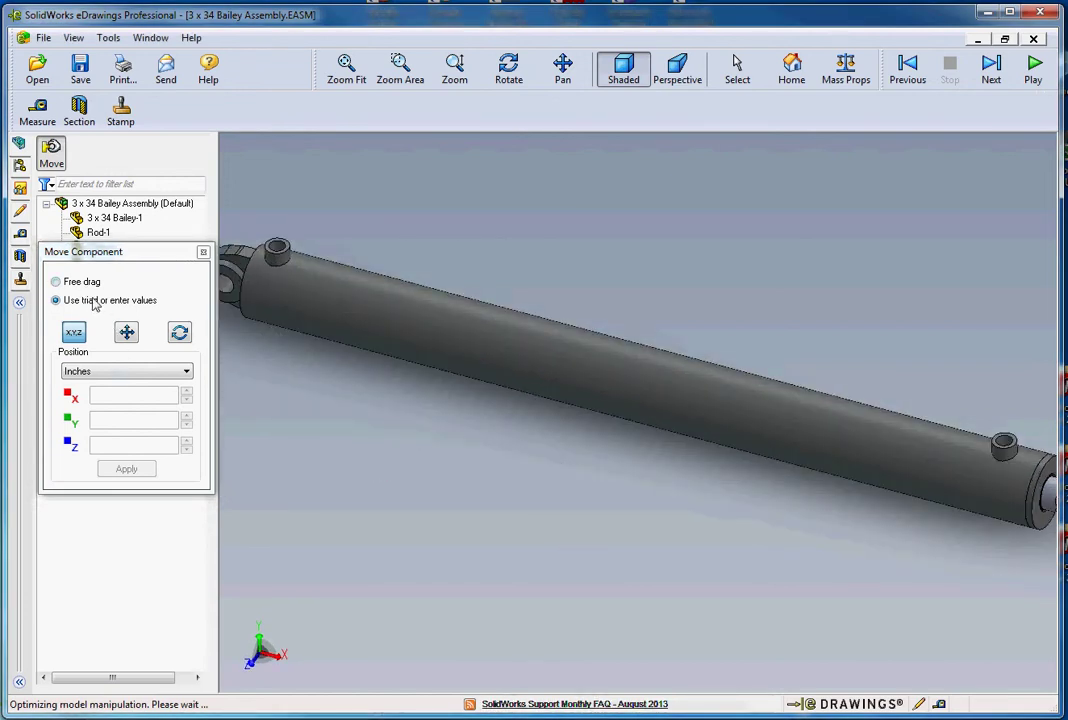
scroll(645, 457, "up", 4)
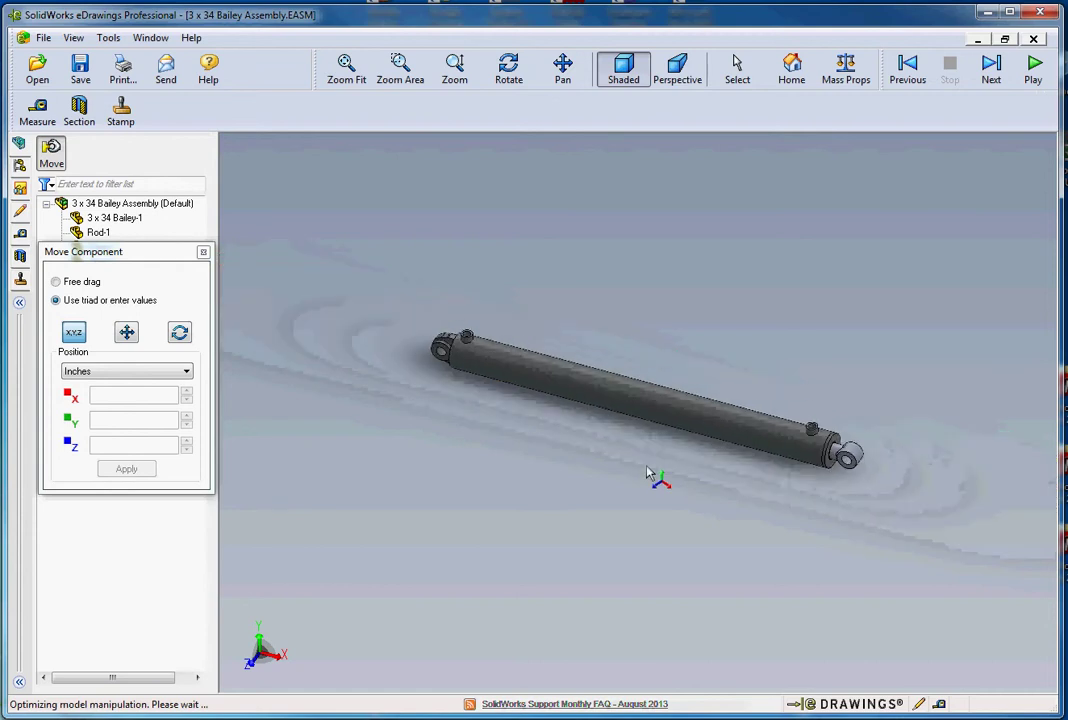
scroll(655, 447, "down", 2)
left_click(667, 413)
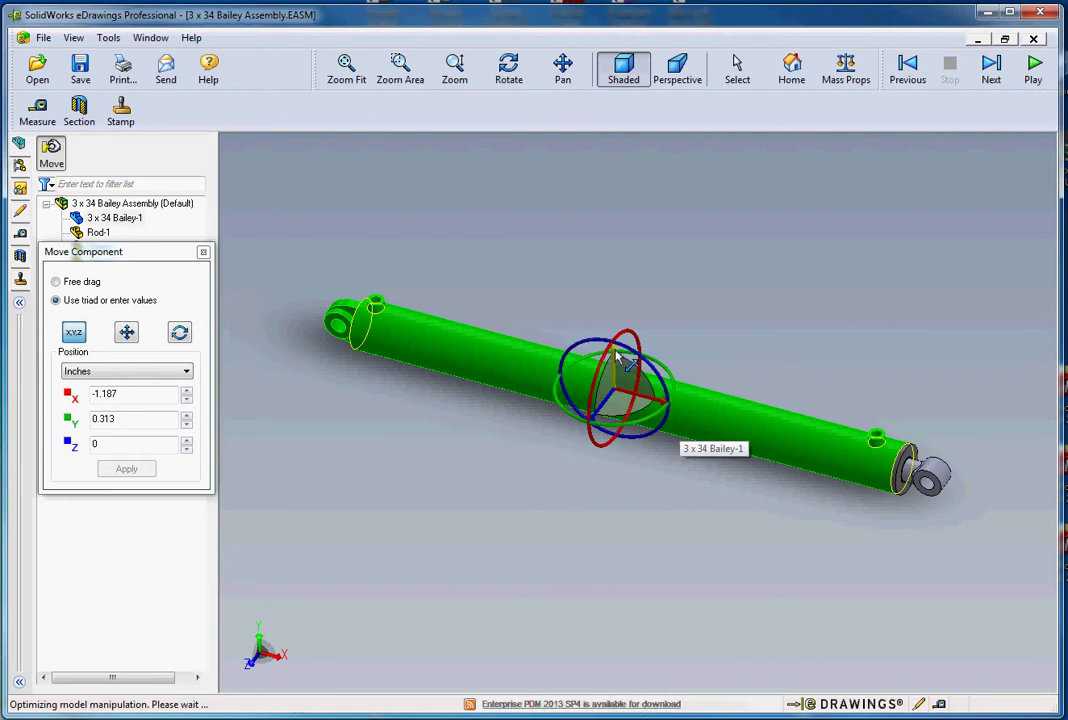
left_click_drag(618, 356, 621, 222)
left_click(606, 475)
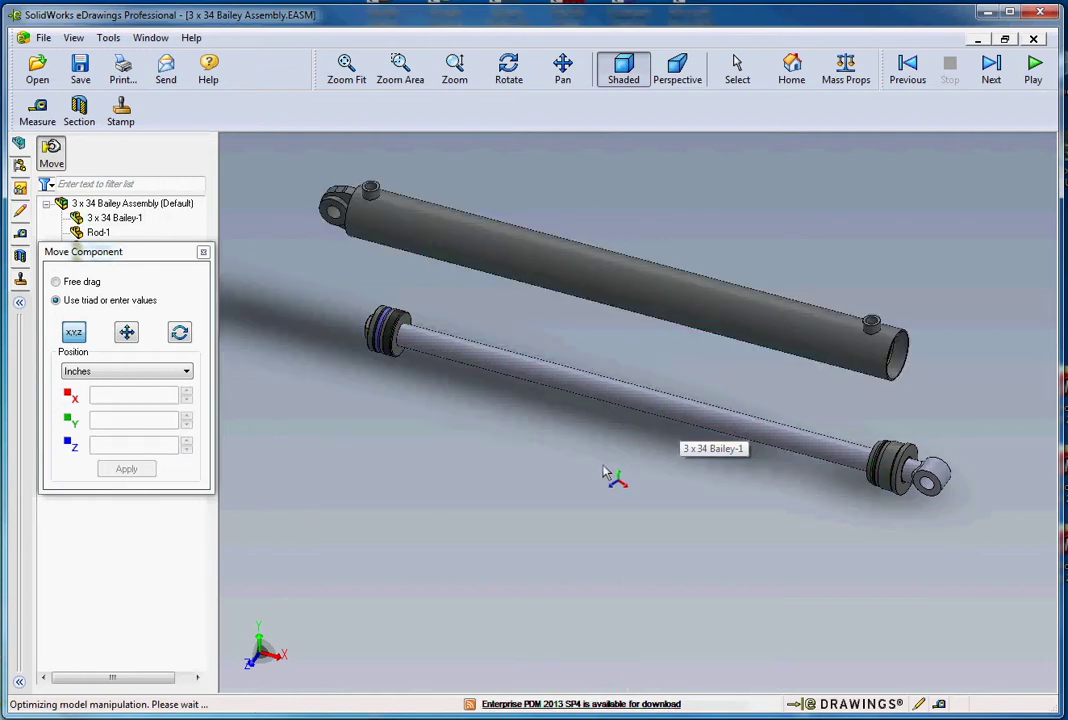
Shift the barrel along X to about 6.8 inches and rotate it about the Z axis so it crosses the rod.
left_click(627, 287)
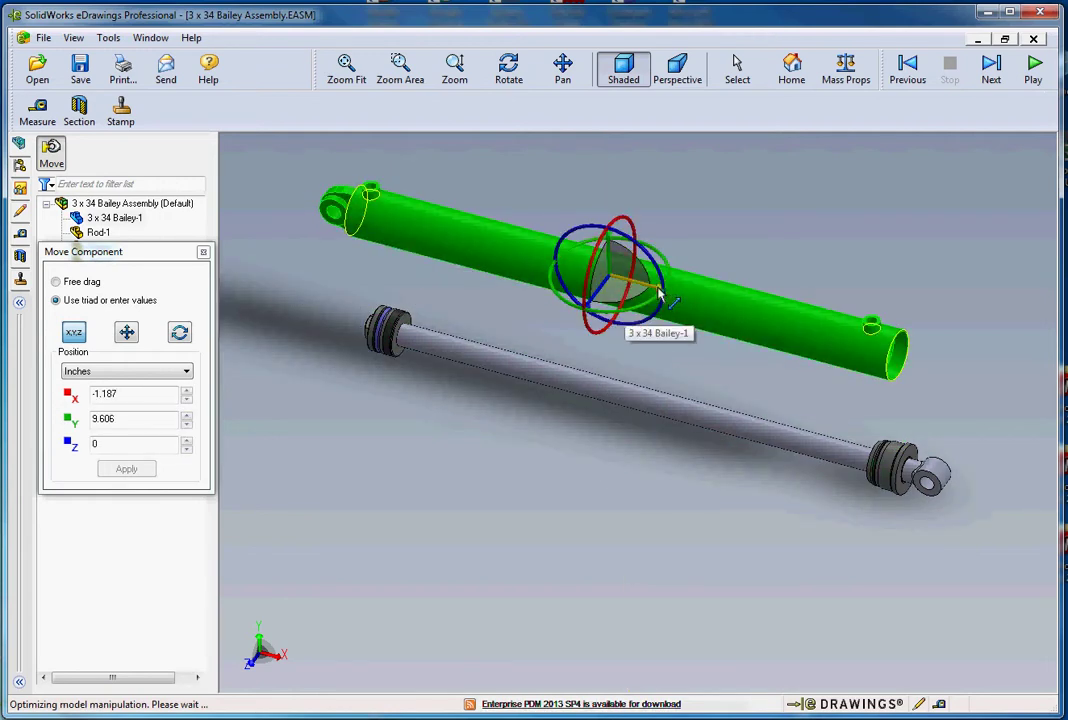
left_click_drag(657, 289, 688, 476)
left_click(688, 476)
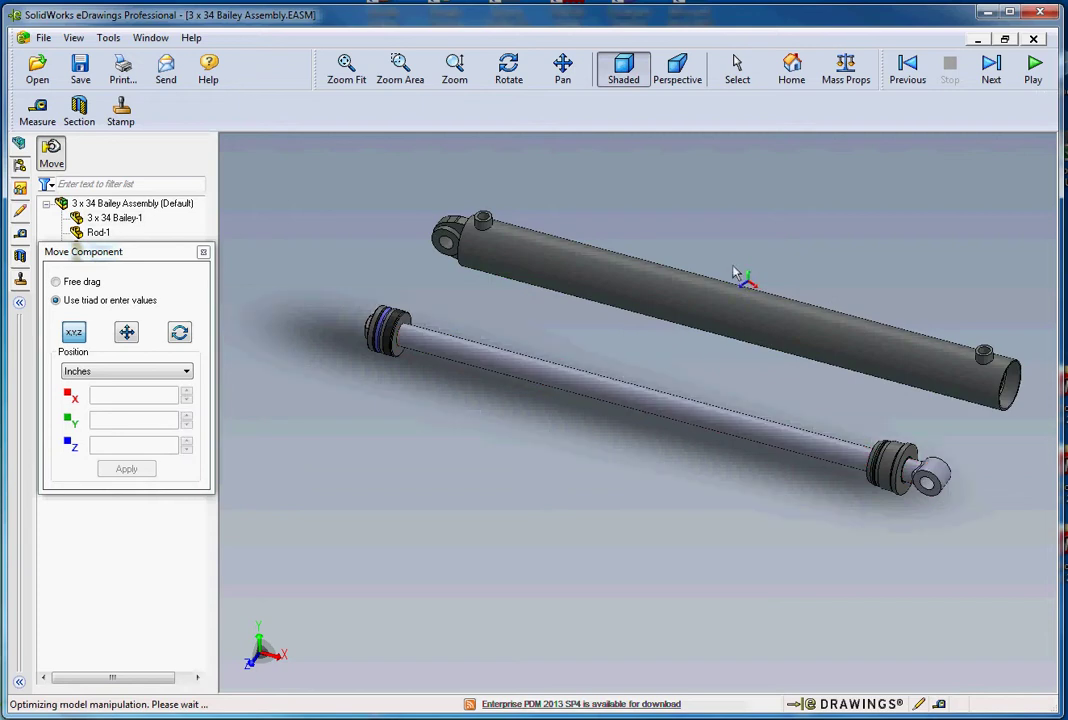
left_click(762, 290)
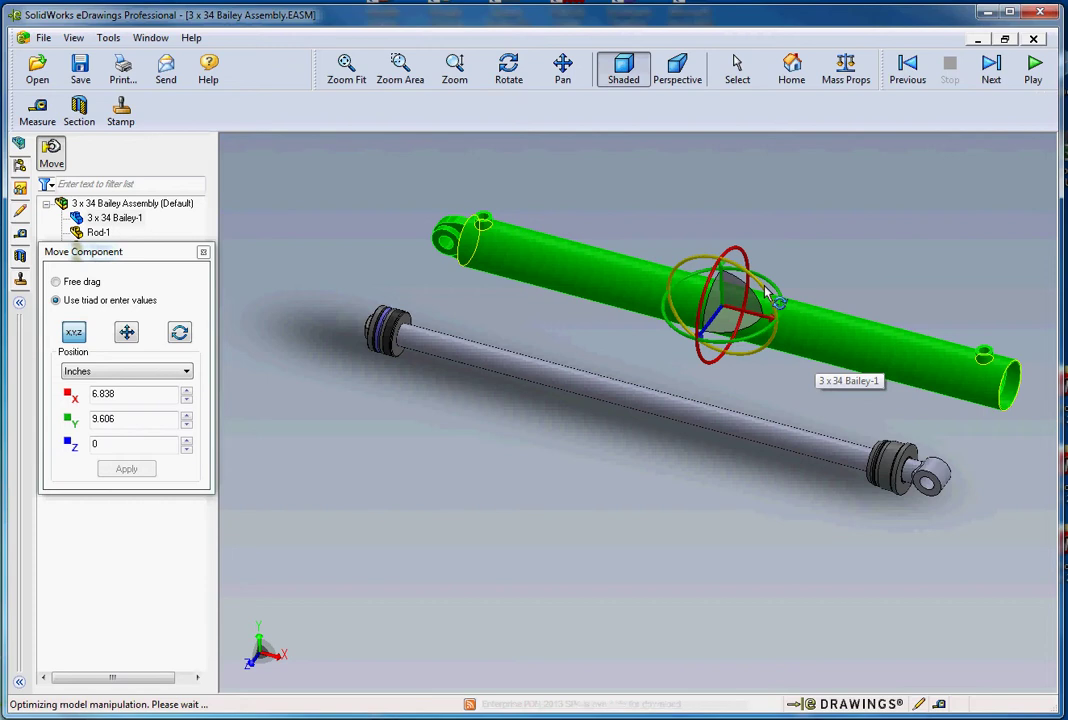
left_click_drag(766, 290, 810, 422)
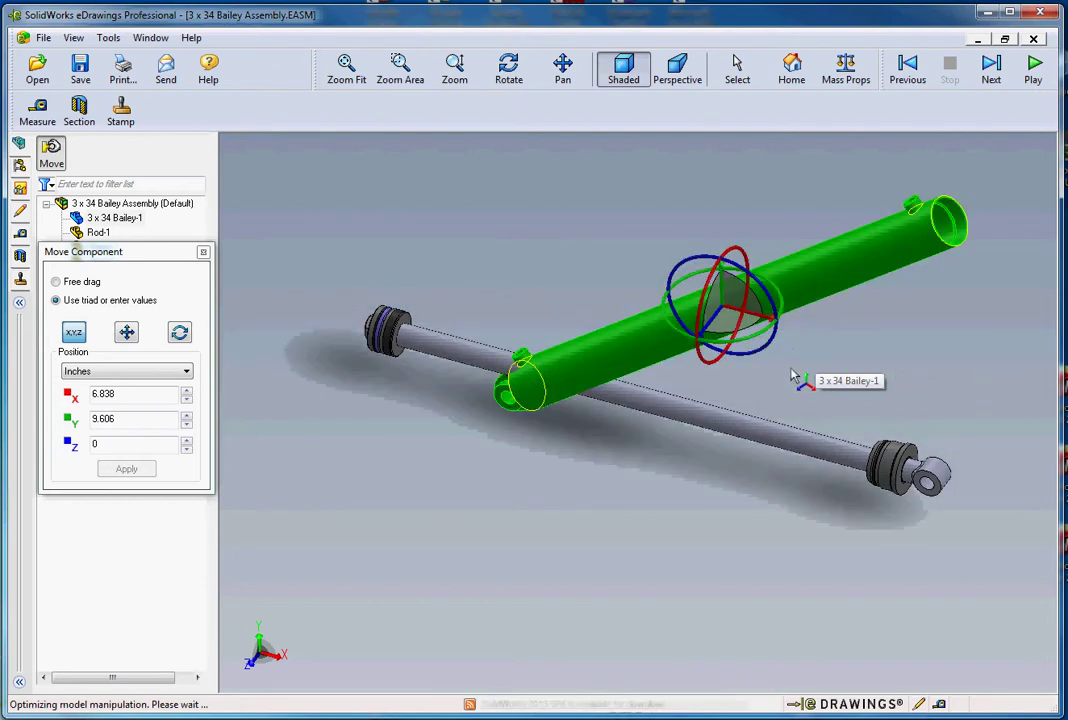
left_click(801, 377)
Lift the gland straight up off the rod along the Y axis.
left_click(896, 460)
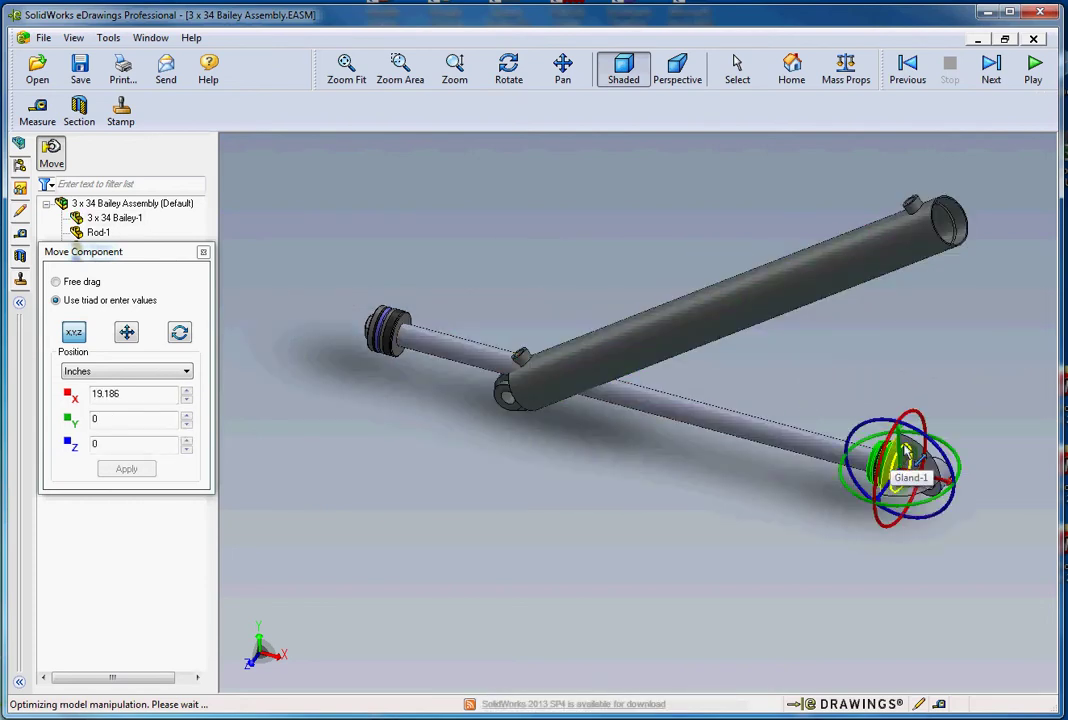
left_click_drag(900, 456, 899, 332)
left_click(898, 492)
Slide O ring-4 along the X axis past the rod's eye end to about 23.74 inches.
scroll(900, 478, "down", 5)
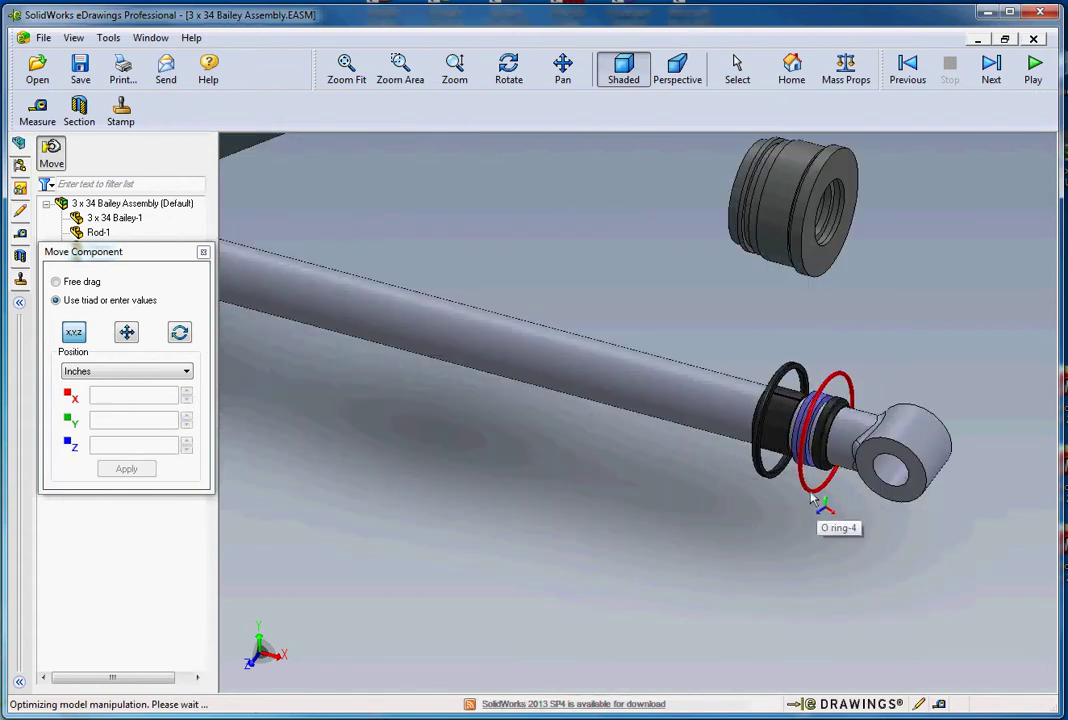
left_click(840, 446)
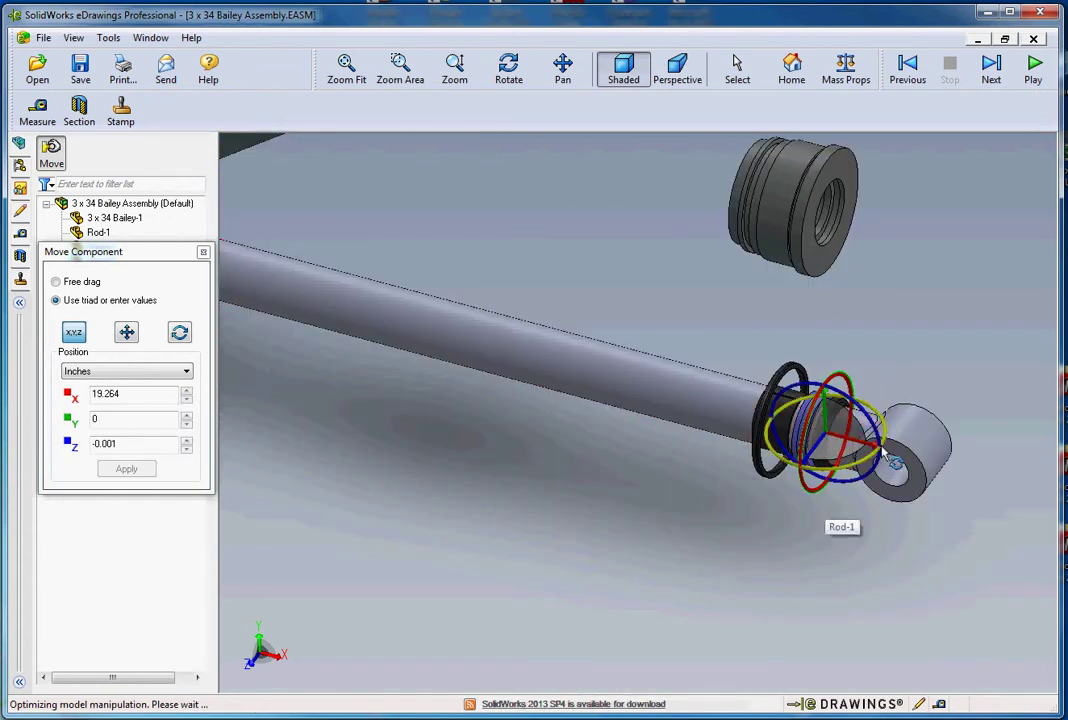
left_click_drag(865, 447, 1038, 487)
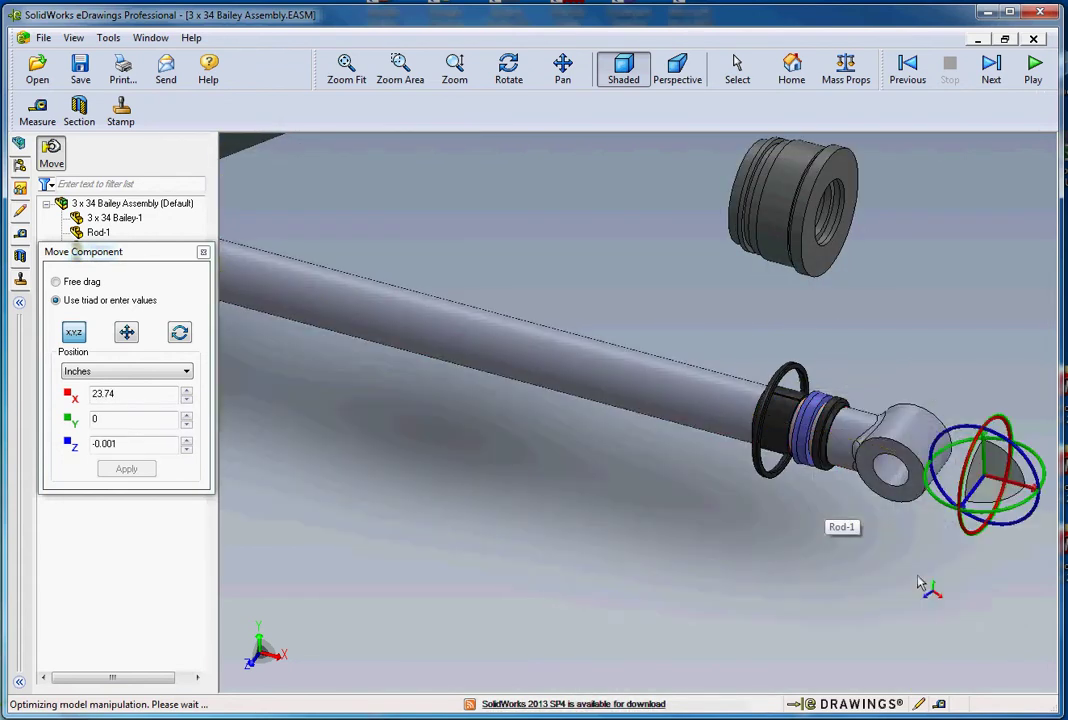
left_click(915, 579)
Reset the separated assembly to its original home state.
scroll(815, 577, "down", 4)
scroll(640, 420, "down", 3)
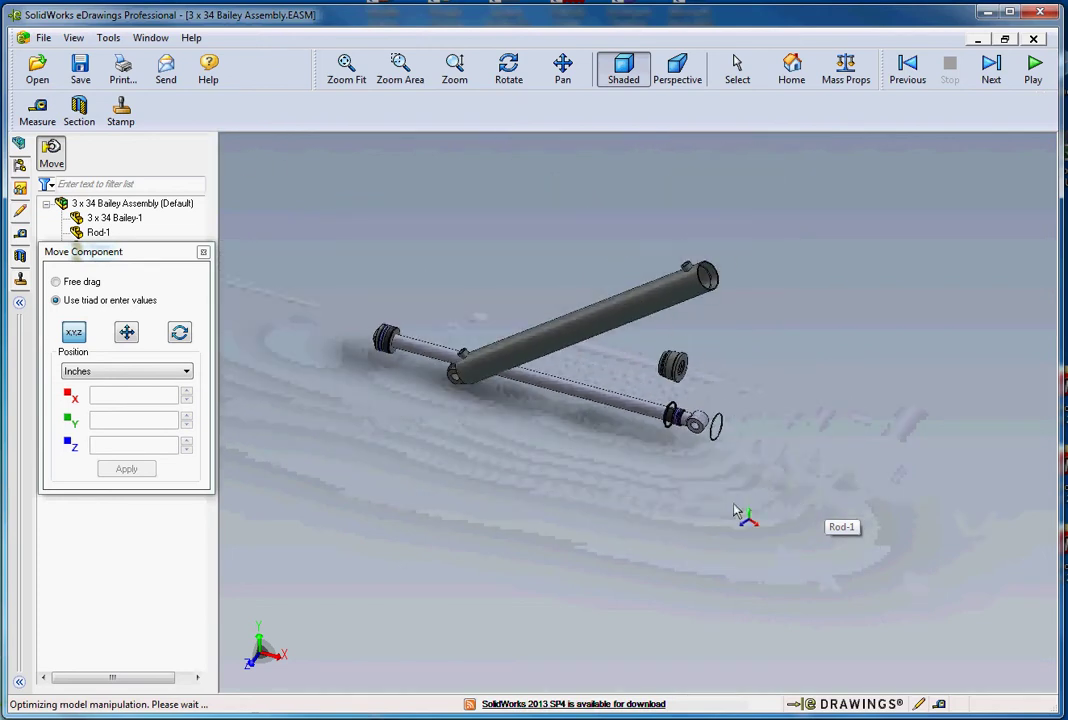
scroll(553, 372, "up", 1)
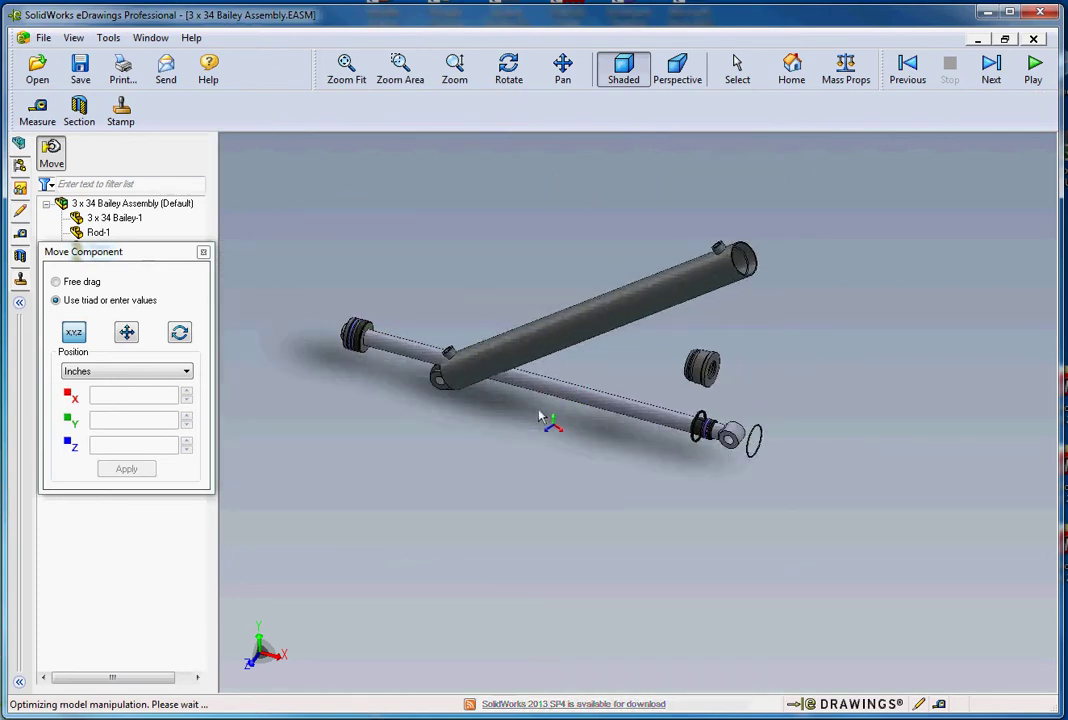
left_click(792, 72)
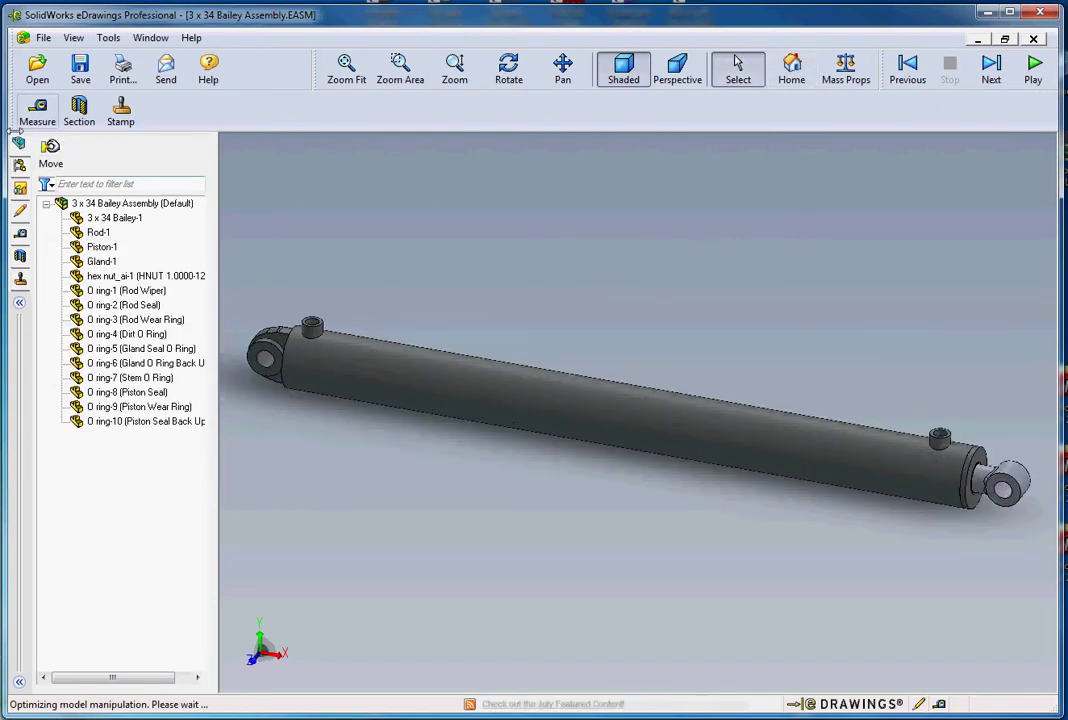
Switch component moving to Free drag and pull the barrel, rod, piston and small O-ring out of the assembly.
left_click(51, 153)
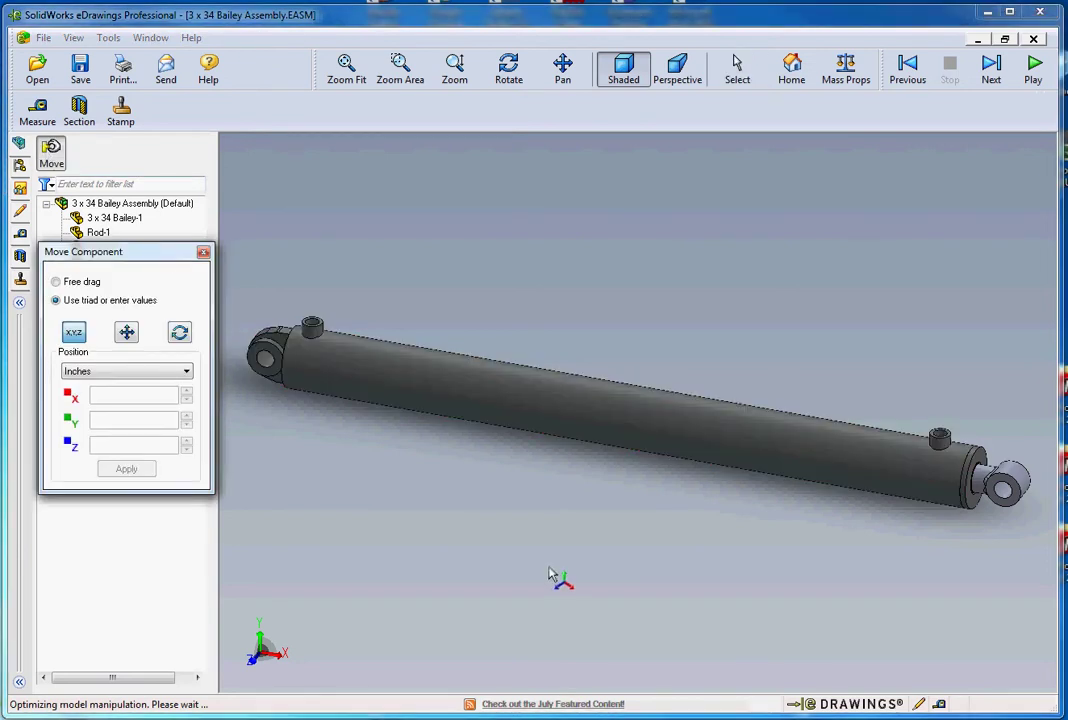
left_click(80, 284)
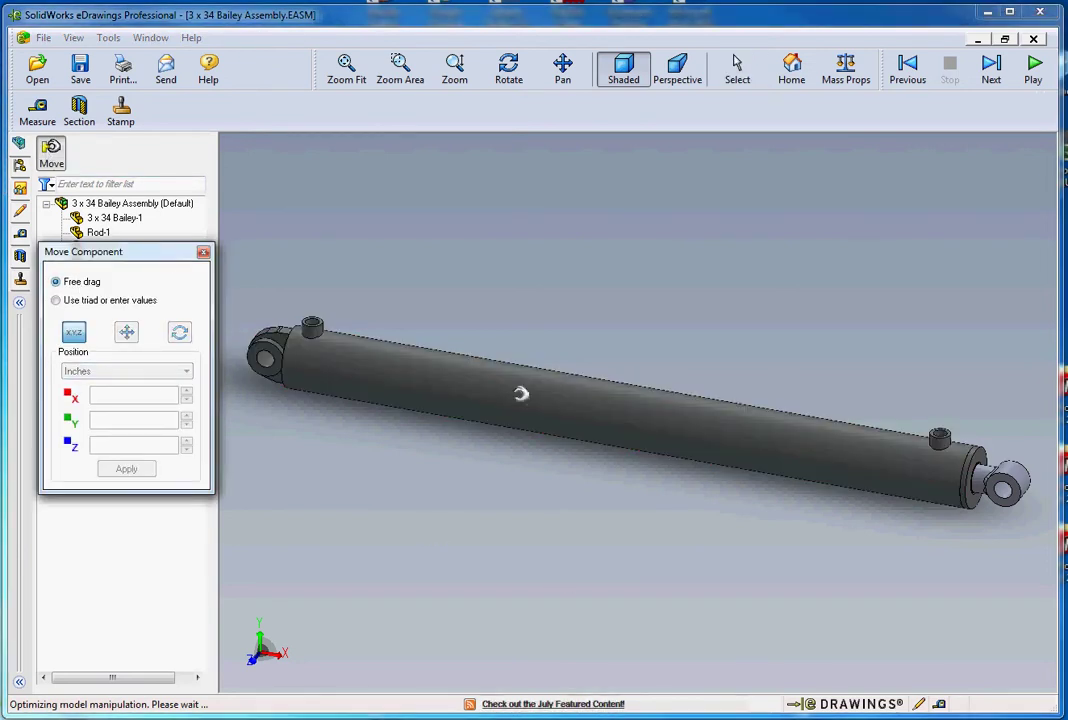
left_click_drag(546, 381, 603, 267)
left_click_drag(546, 408, 496, 482)
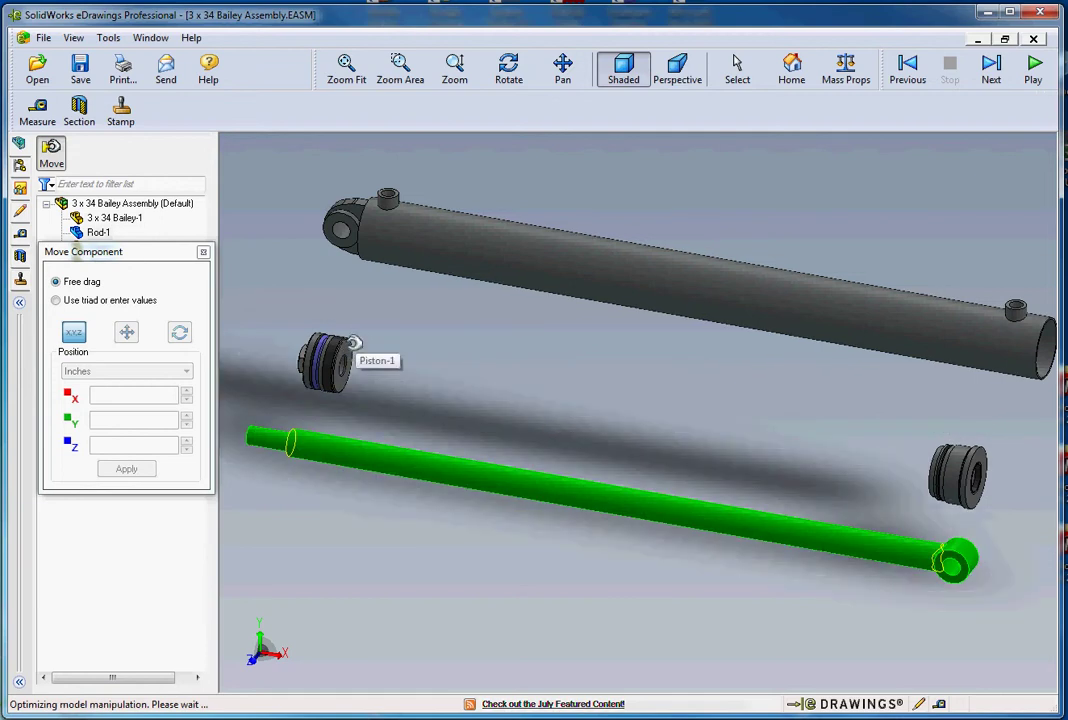
left_click_drag(352, 342, 312, 279)
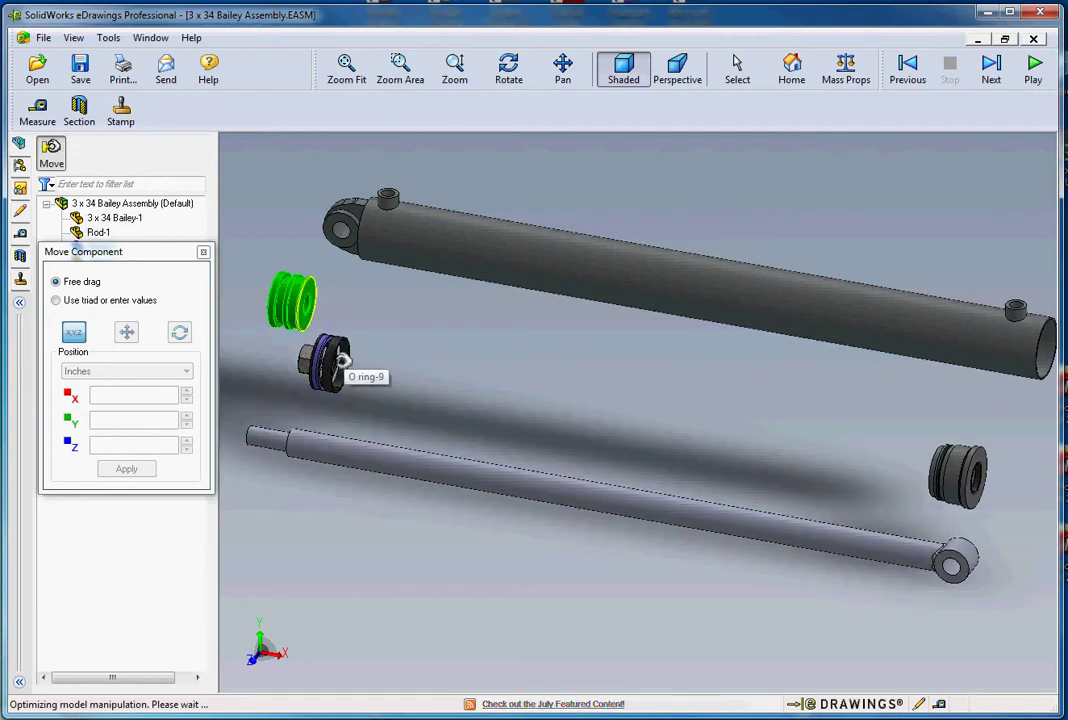
left_click_drag(334, 355, 281, 383)
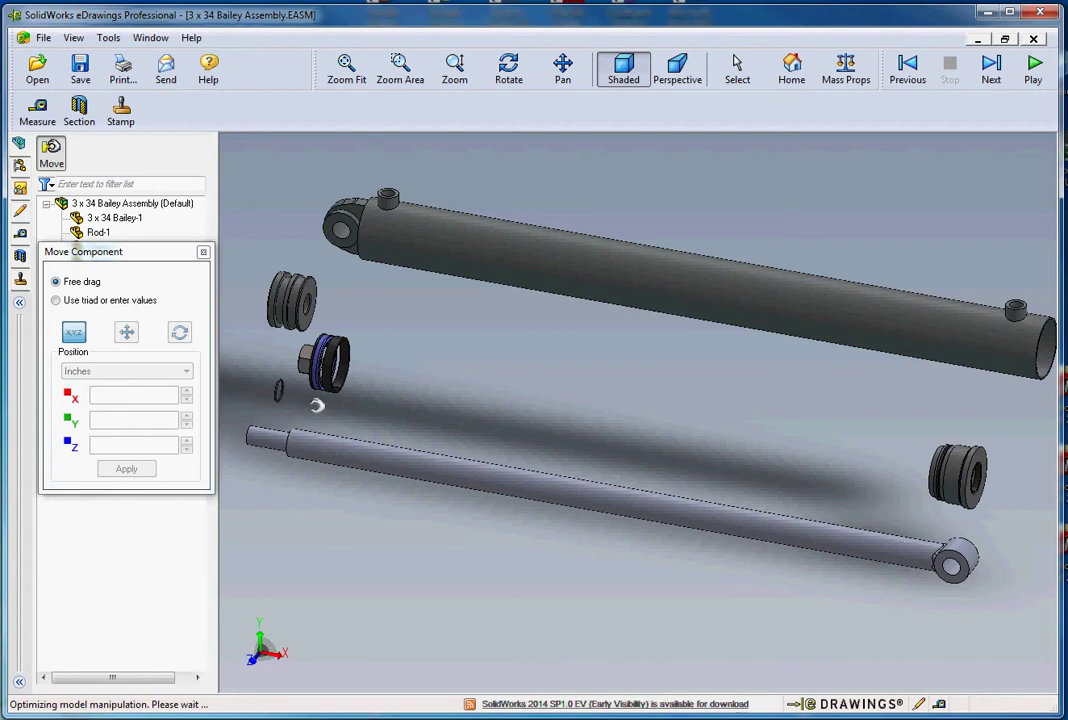
Switch to triad or entered values and position the barrel at X 5, Y 2, Z 1 inches.
left_click(90, 300)
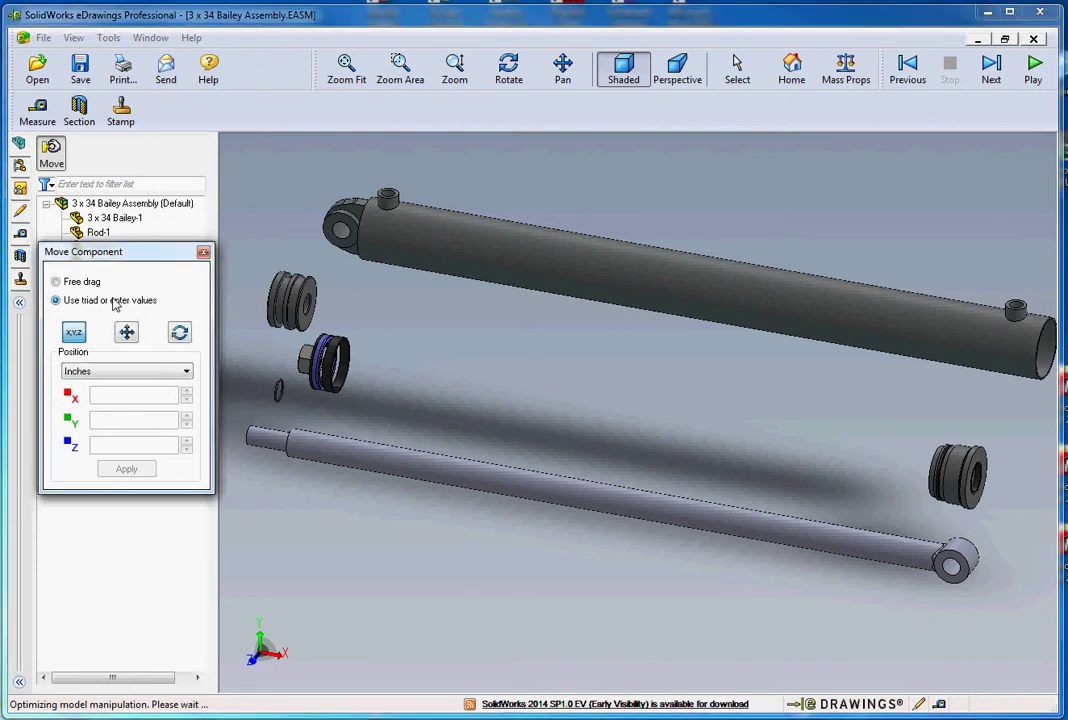
left_click(505, 255)
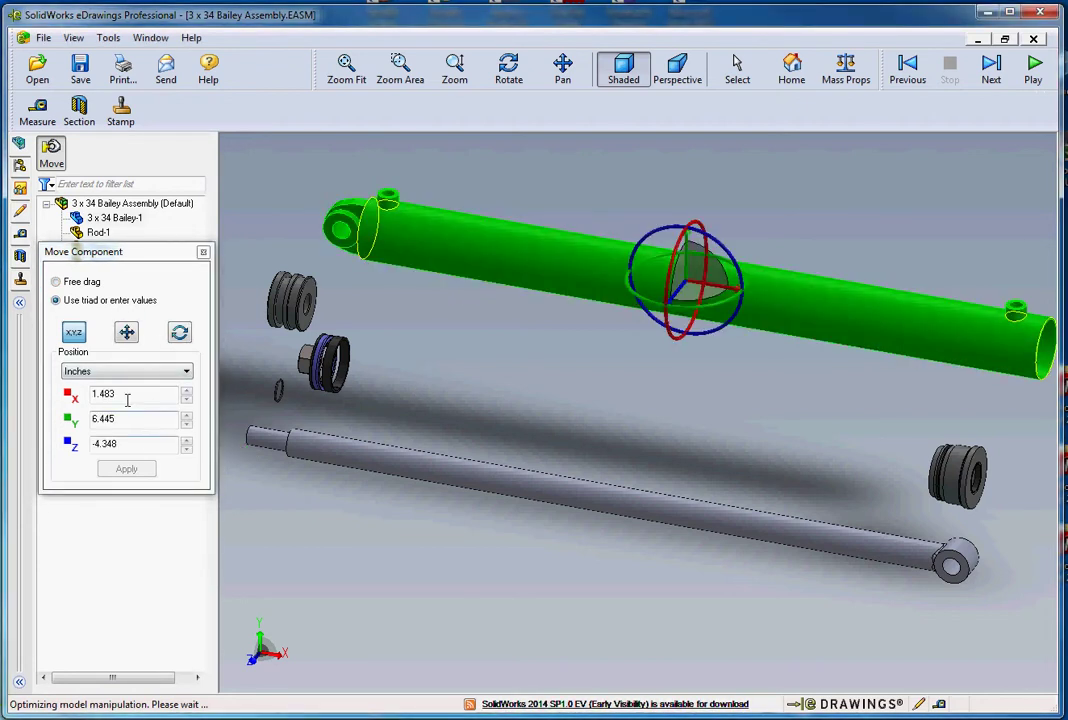
double_click(127, 398)
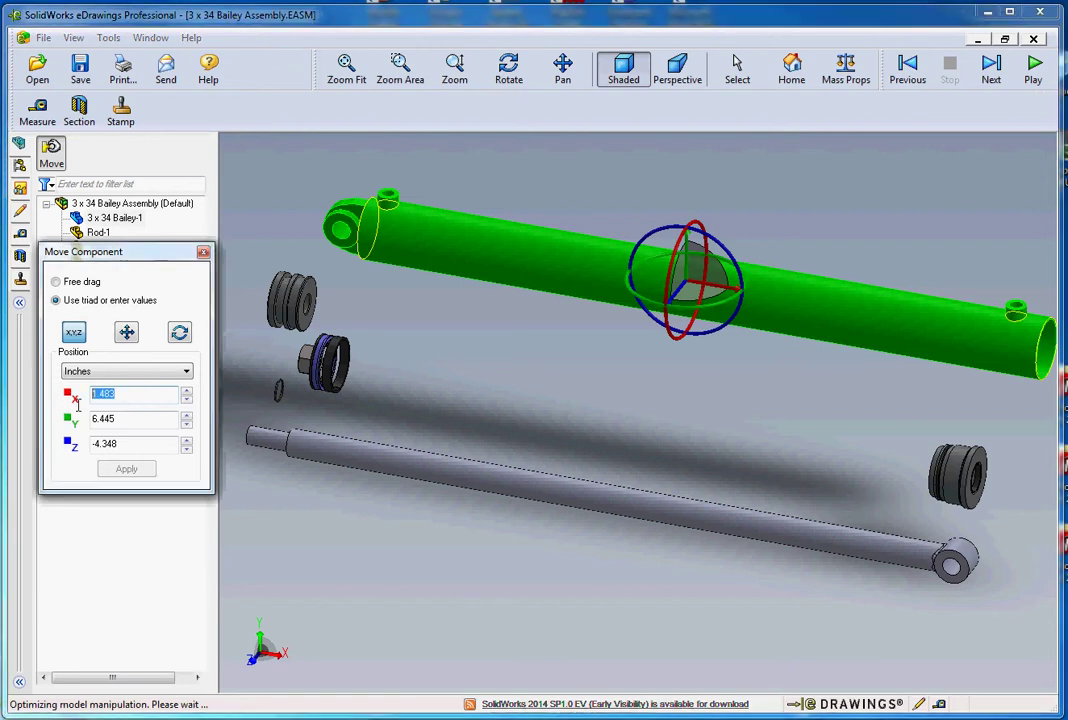
type("5")
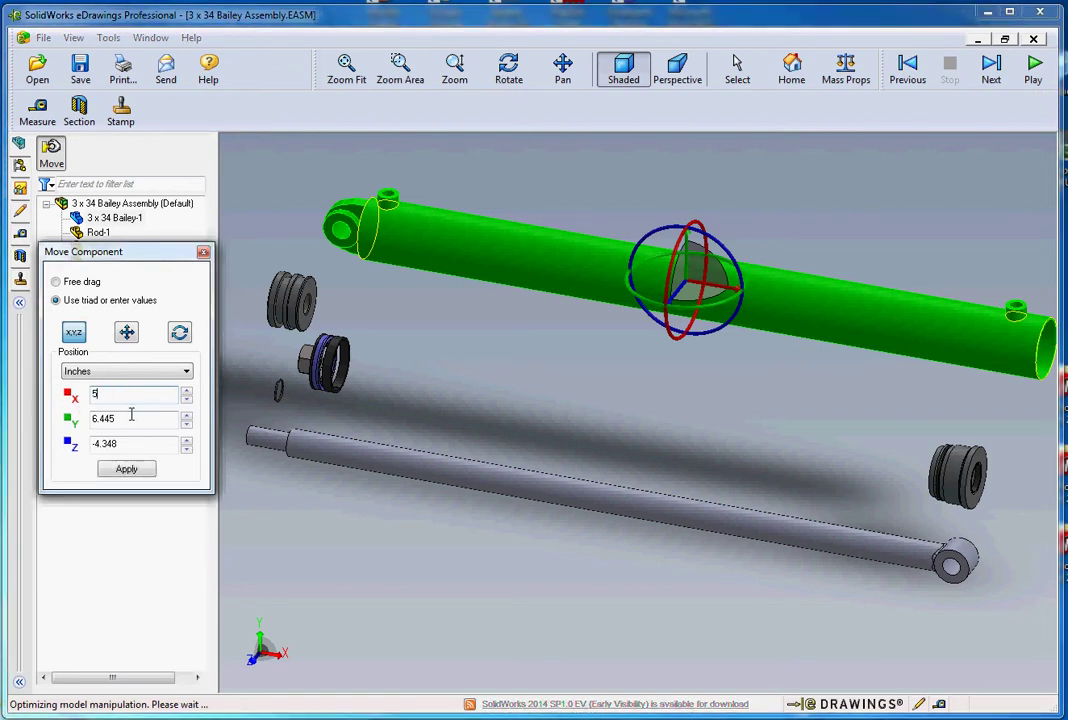
key("Tab")
type("2")
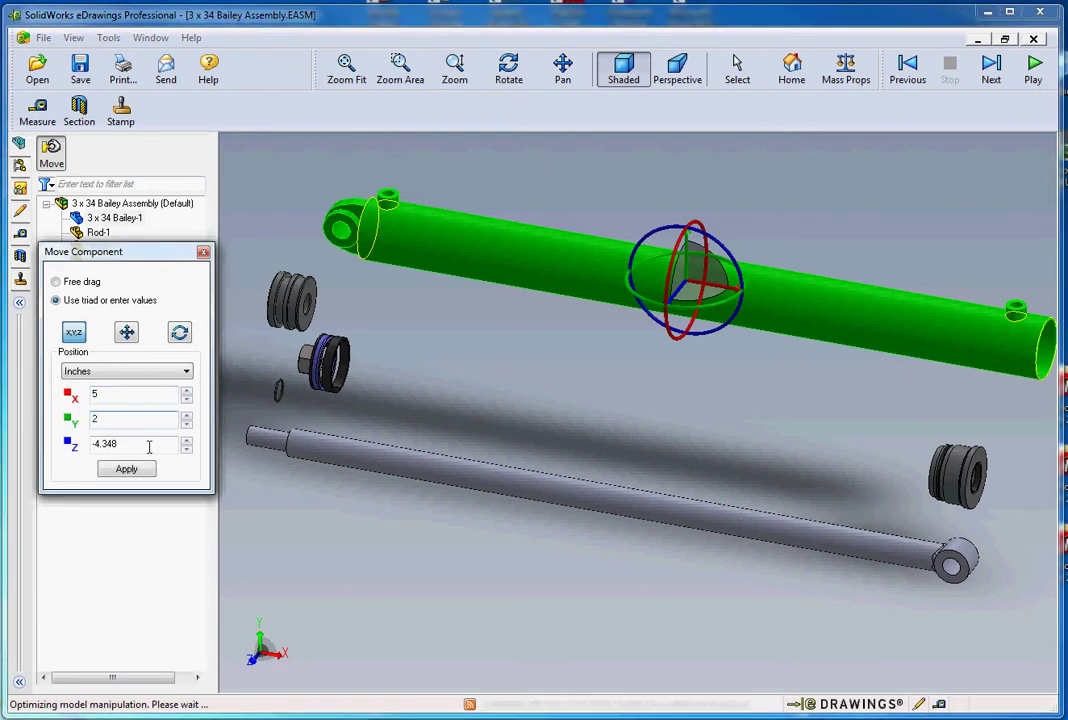
key("Tab")
type("1")
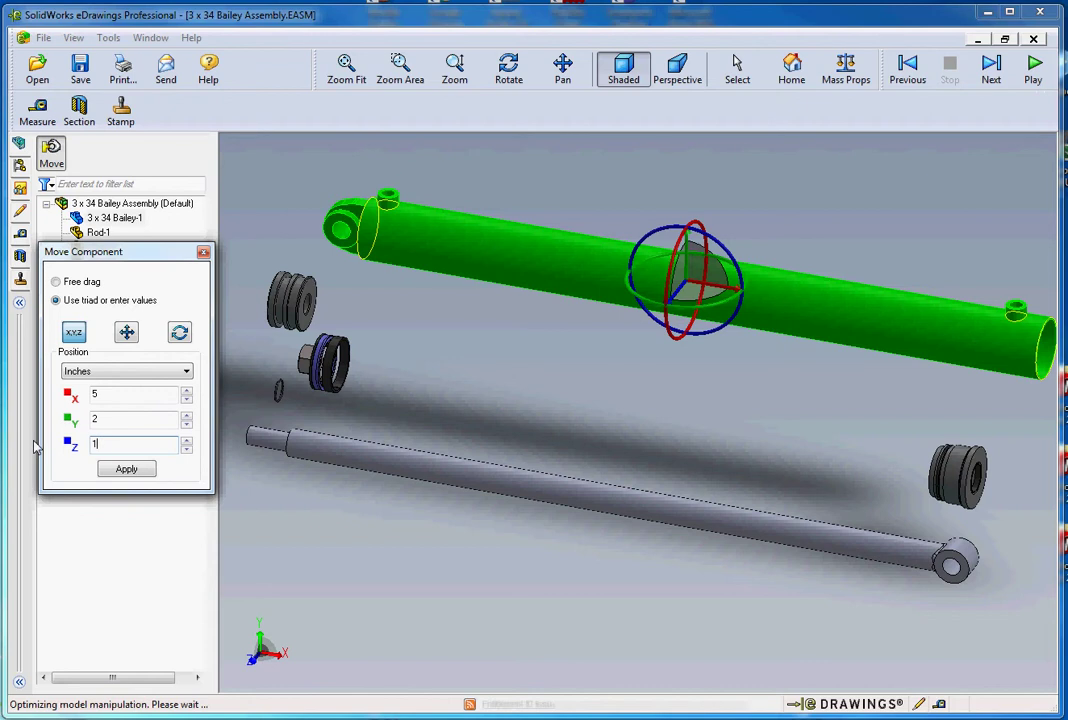
left_click(147, 474)
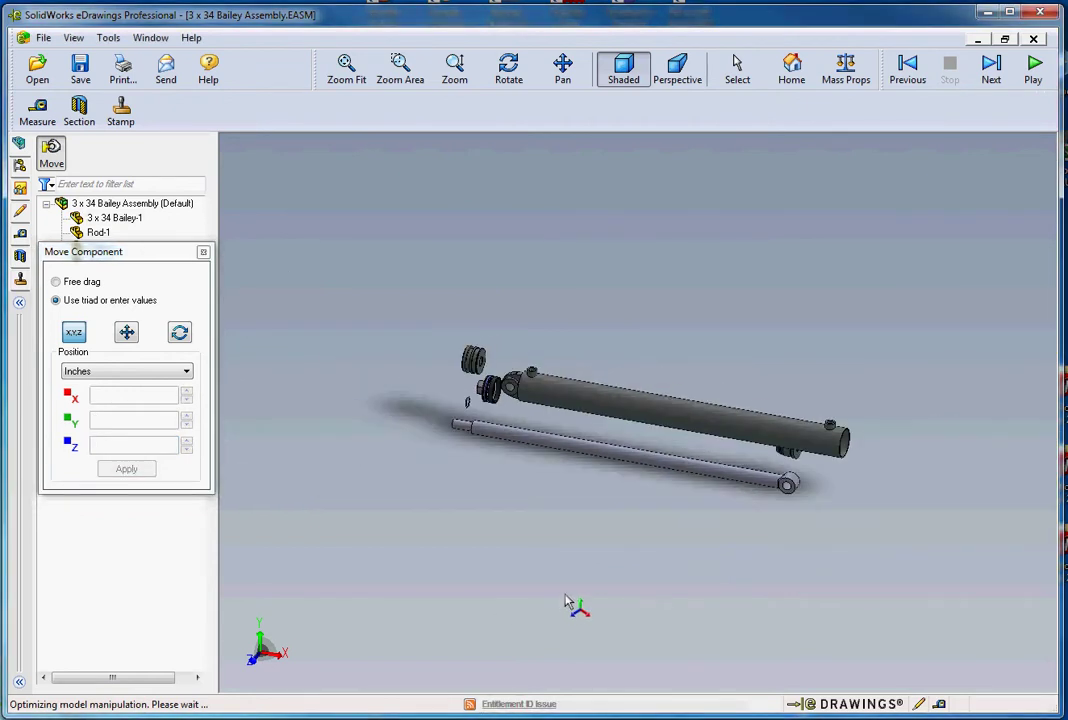
Return all moved components and the view to the home state.
scroll(630, 467, "down", 2)
middle_click_drag(630, 467, 594, 441)
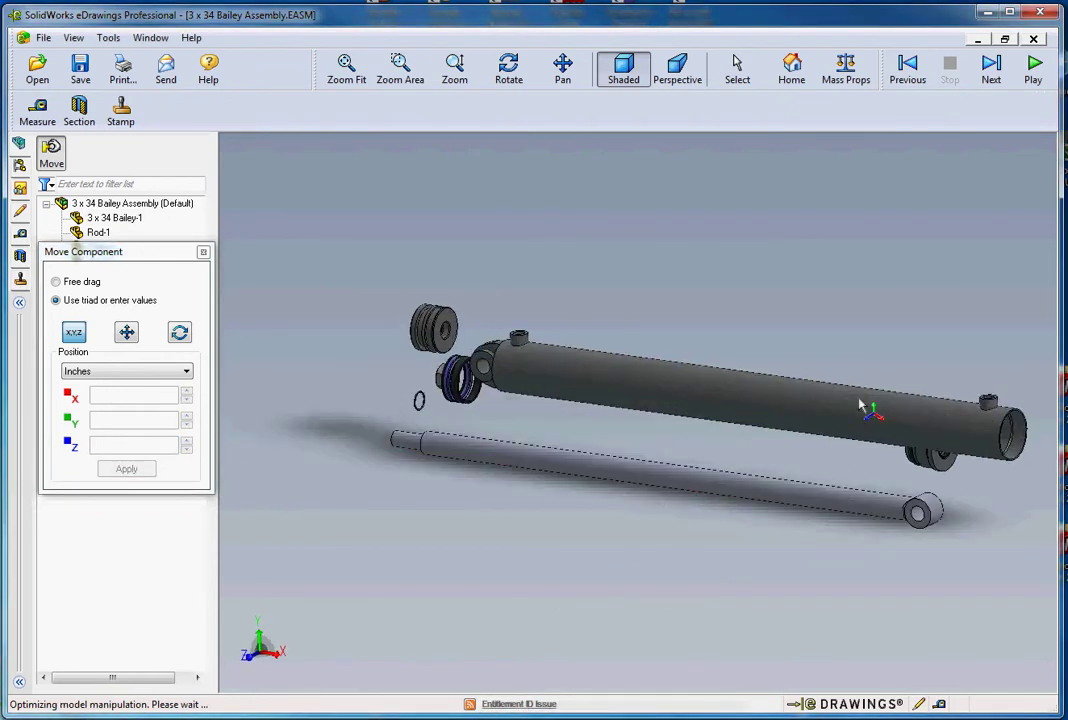
left_click(792, 80)
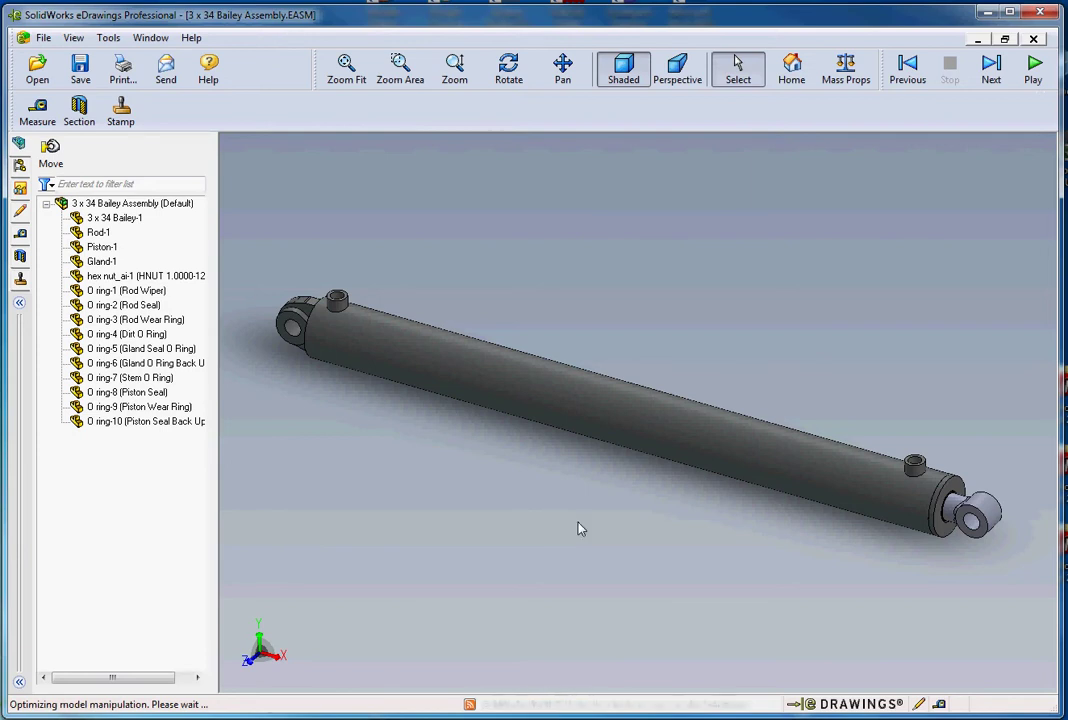
scroll(596, 547, "up", 2)
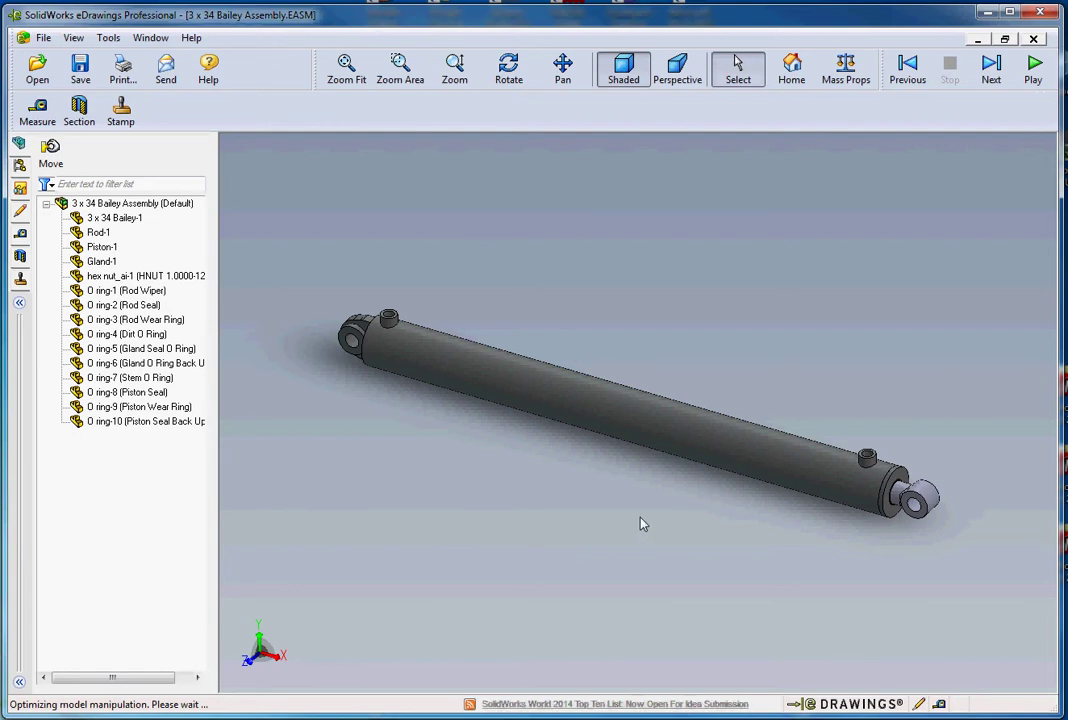
middle_click_drag(643, 524, 650, 488)
scroll(636, 460, "up", 3)
scroll(632, 427, "down", 10)
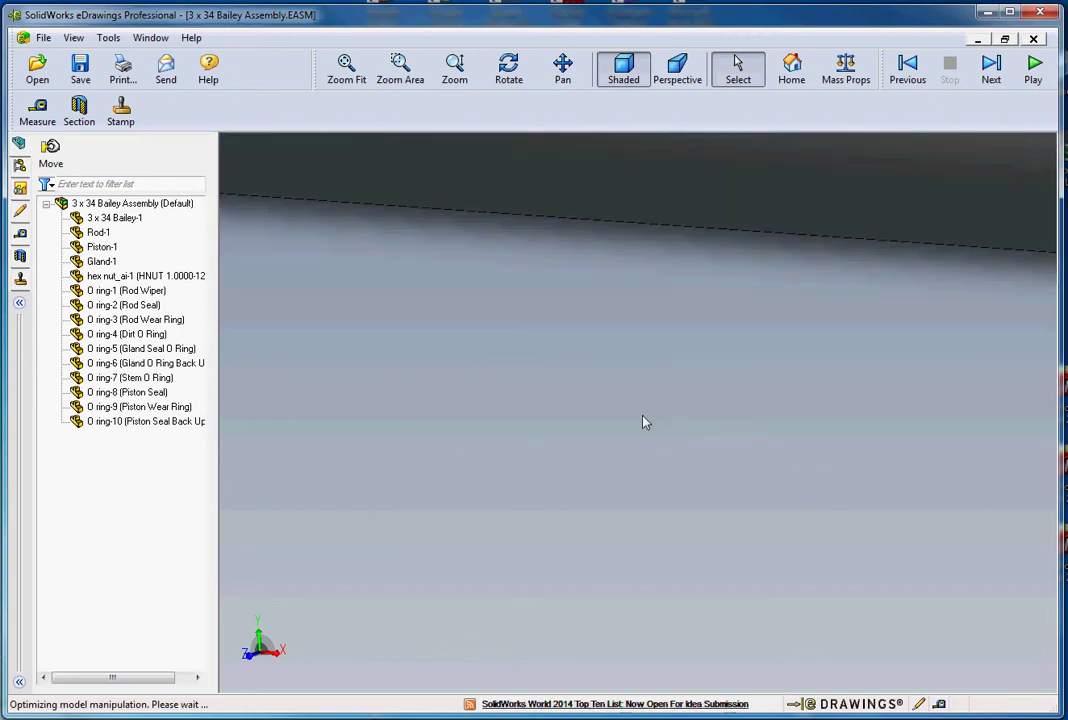
scroll(632, 470, "down", 4)
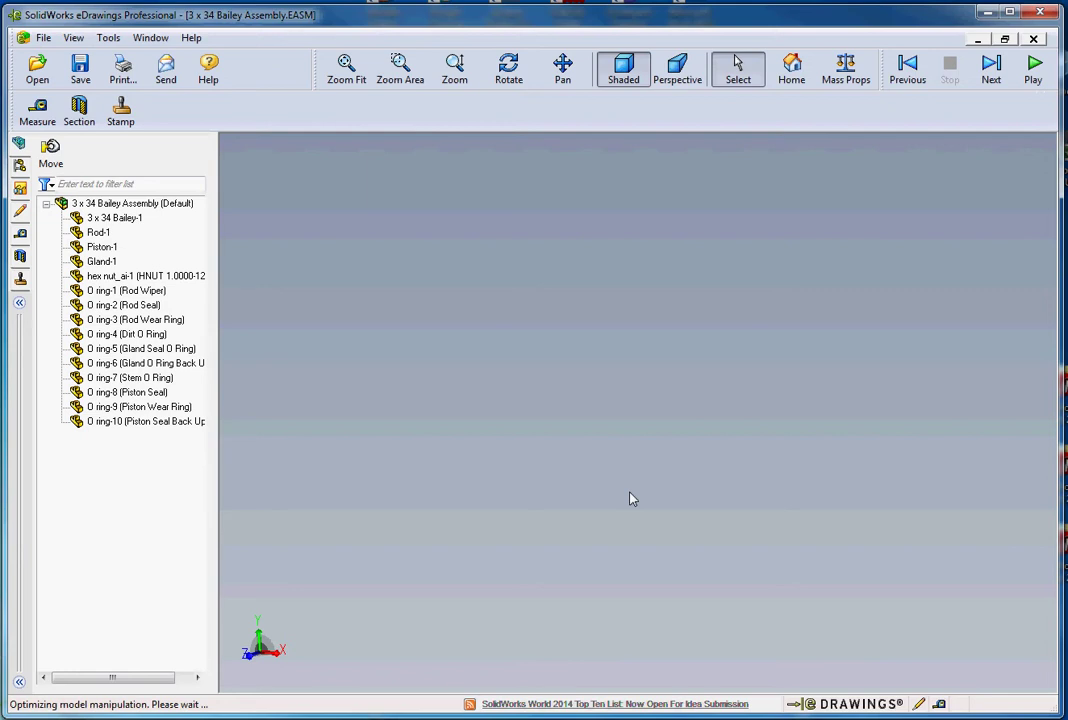
scroll(632, 498, "up", 6)
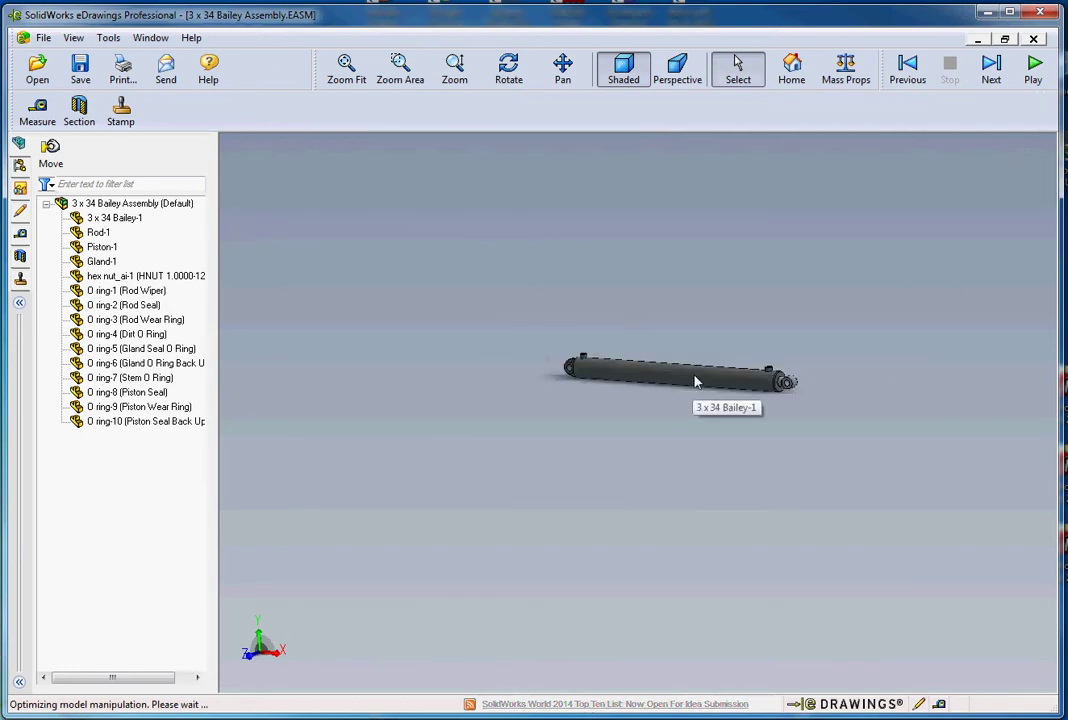
scroll(696, 379, "down", 8)
scroll(626, 430, "up", 5)
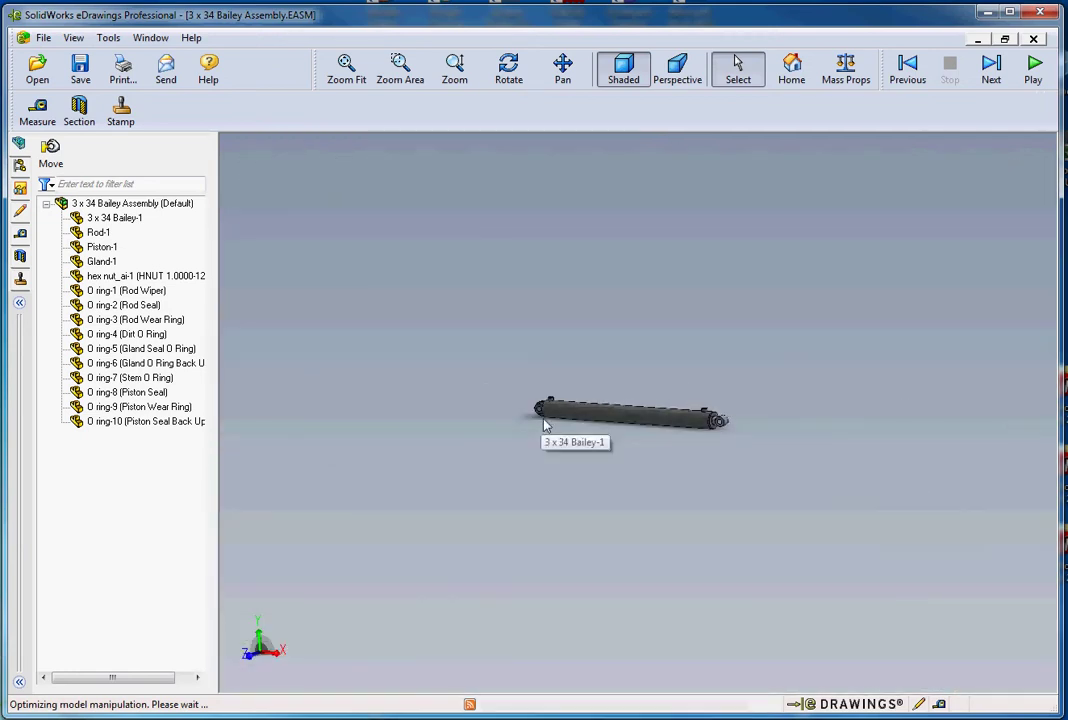
Zoom in and out at different points of the assembled cylinder, and fit the whole assembly back in view.
scroll(548, 424, "down", 7)
scroll(566, 410, "up", 5)
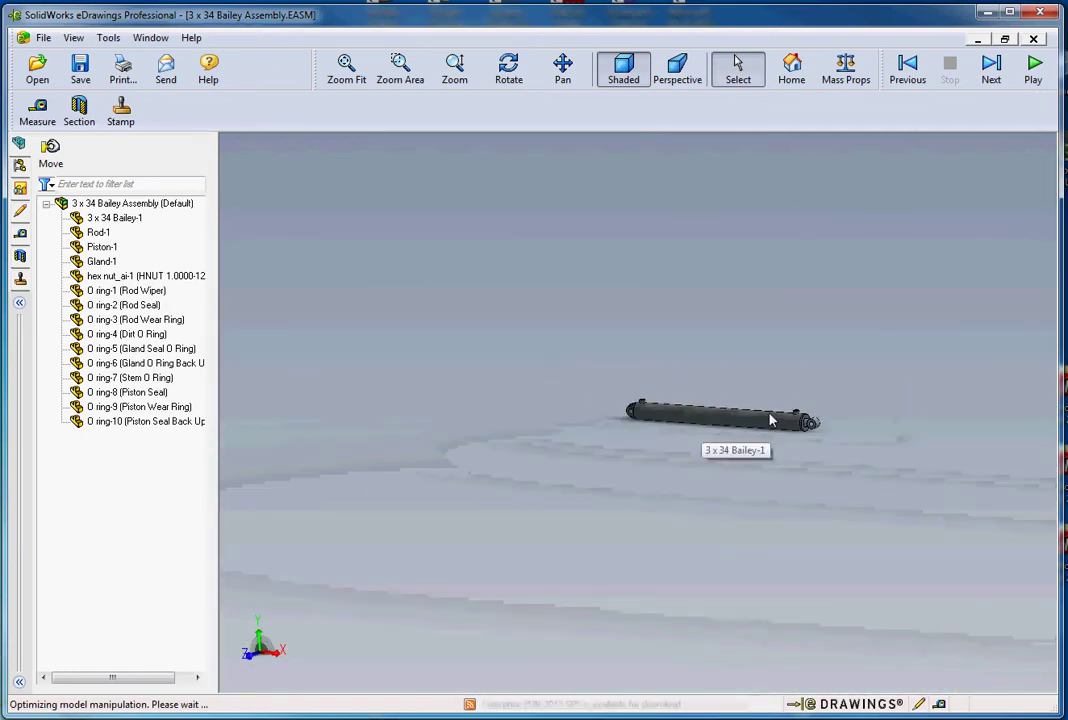
scroll(684, 410, "down", 3)
scroll(658, 460, "down", 2)
scroll(691, 389, "up", 6)
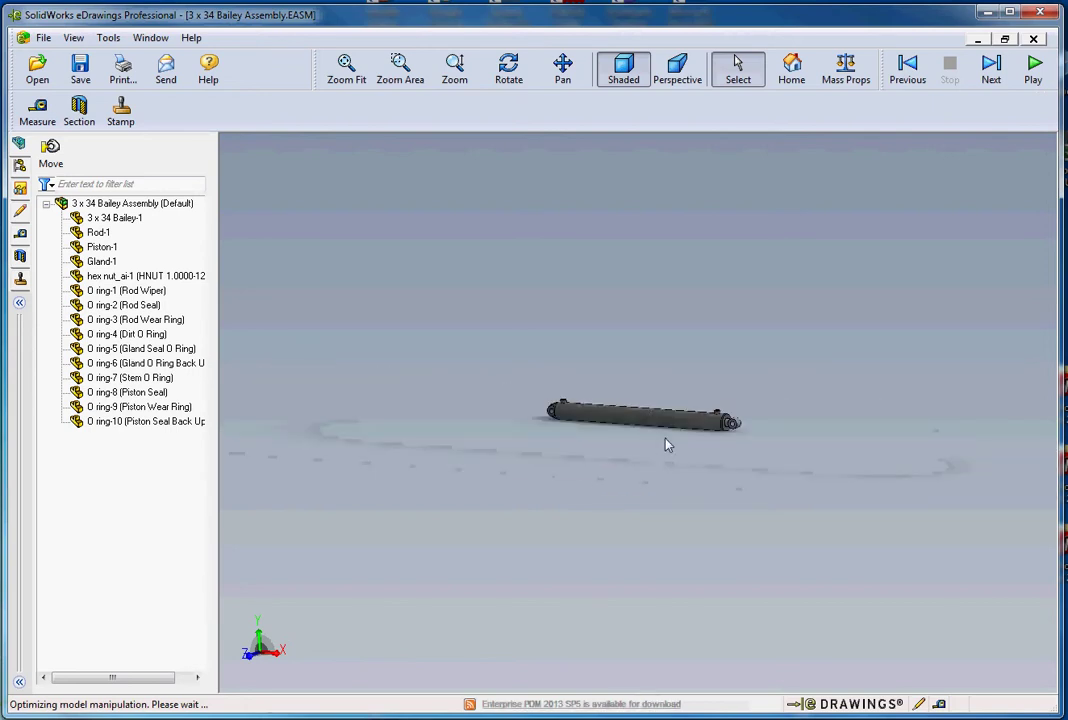
scroll(630, 330, "up", 1)
scroll(632, 310, "down", 5)
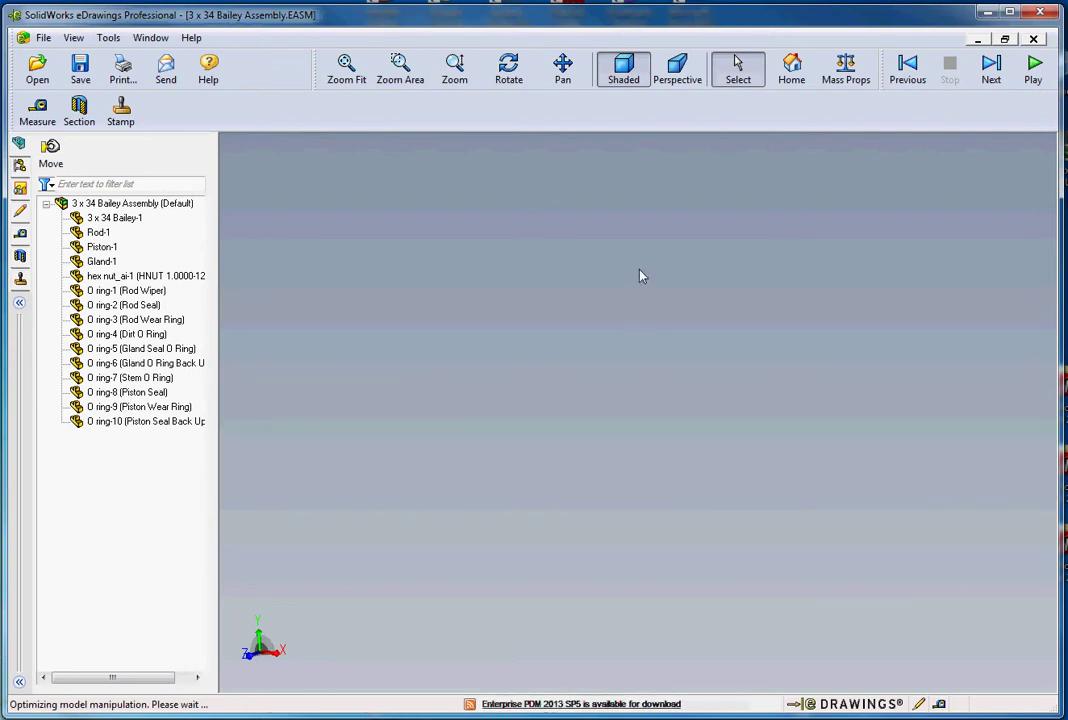
key("f")
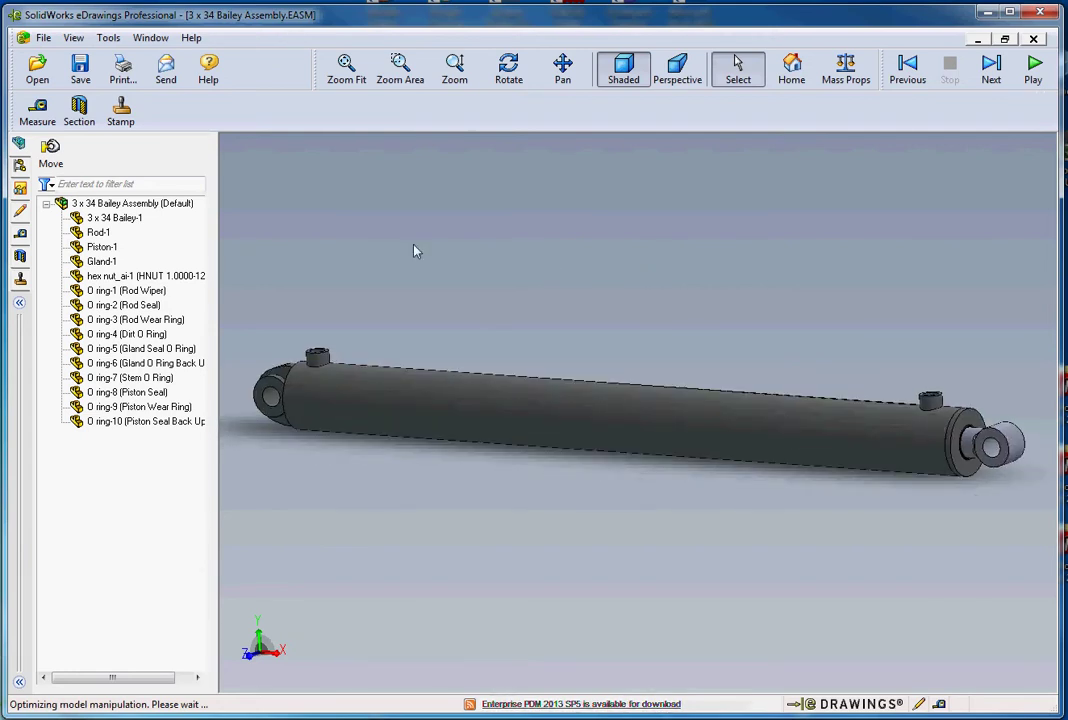
Check the display states, and go through the Back, Front, Isometric and Top animation views of the cylinder.
left_click(20, 166)
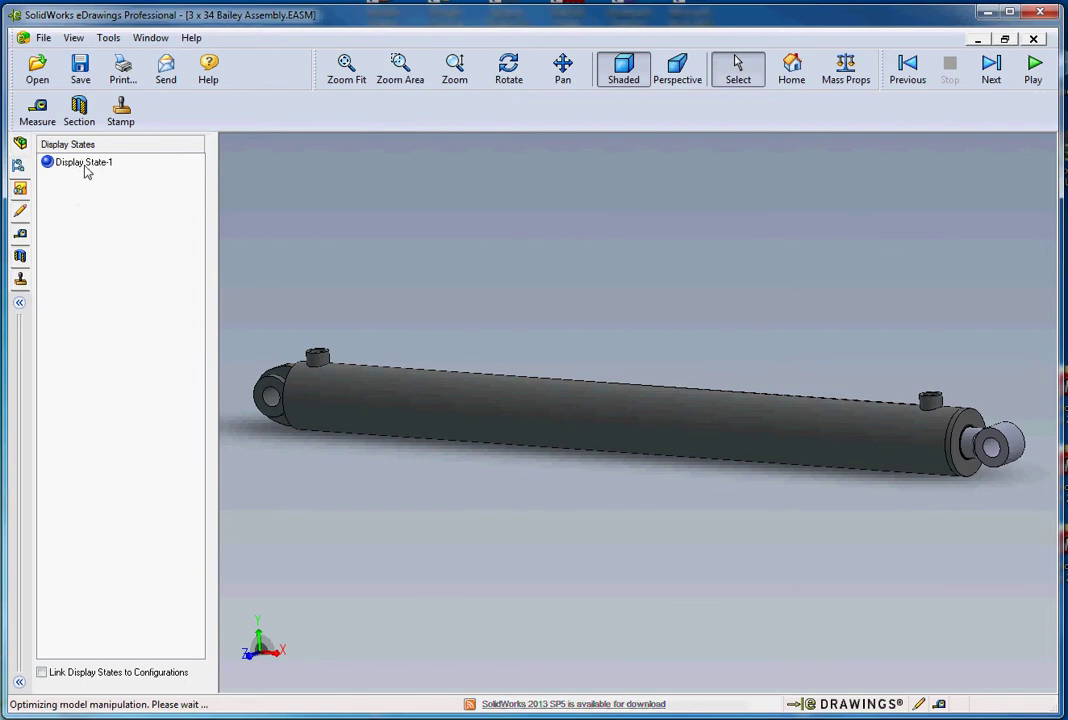
left_click(21, 190)
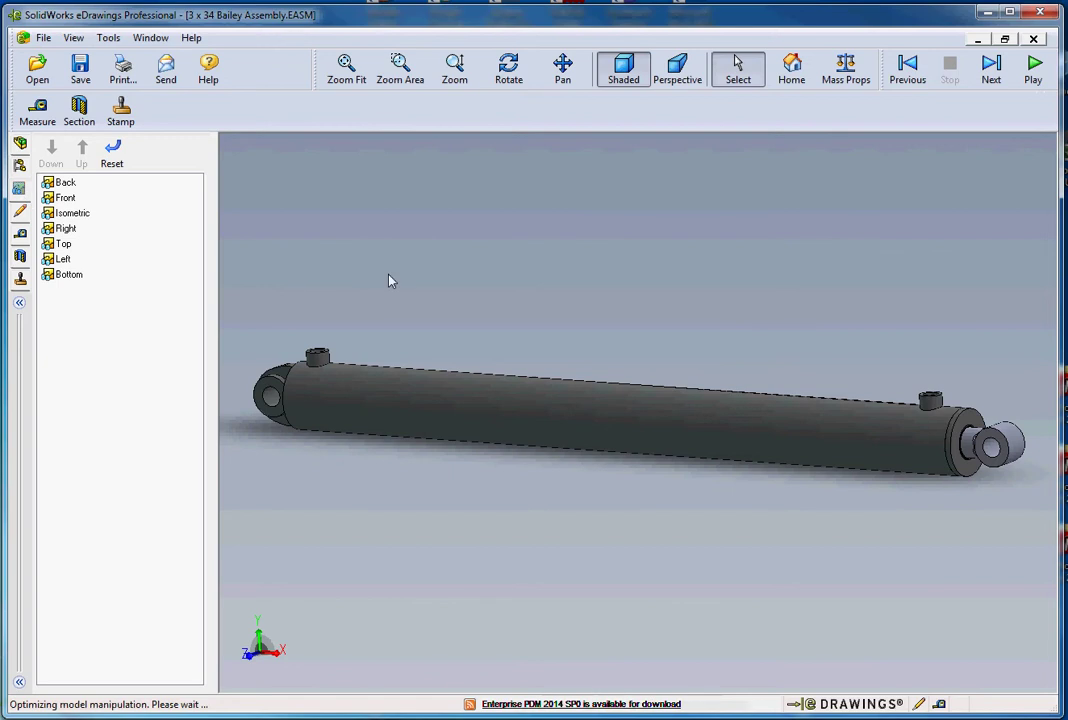
left_click(64, 184)
left_click(60, 199)
left_click(70, 213)
left_click(62, 244)
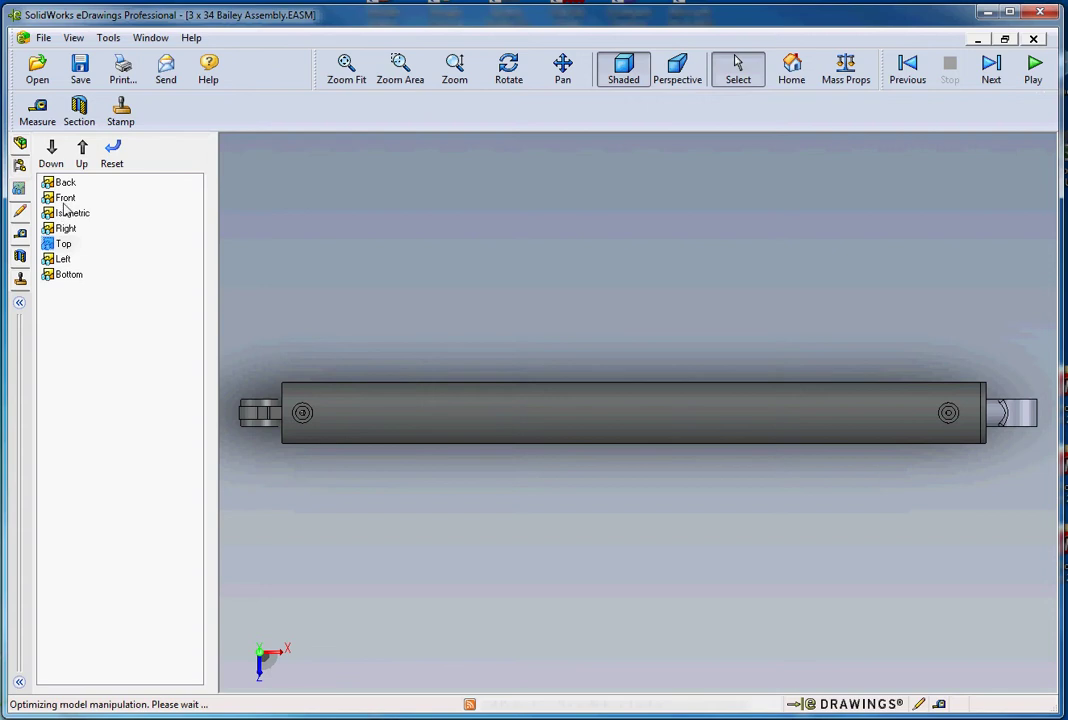
Show the cylinder from the Front, Back, Top and Left, and return it to an angled view.
double_click(63, 198)
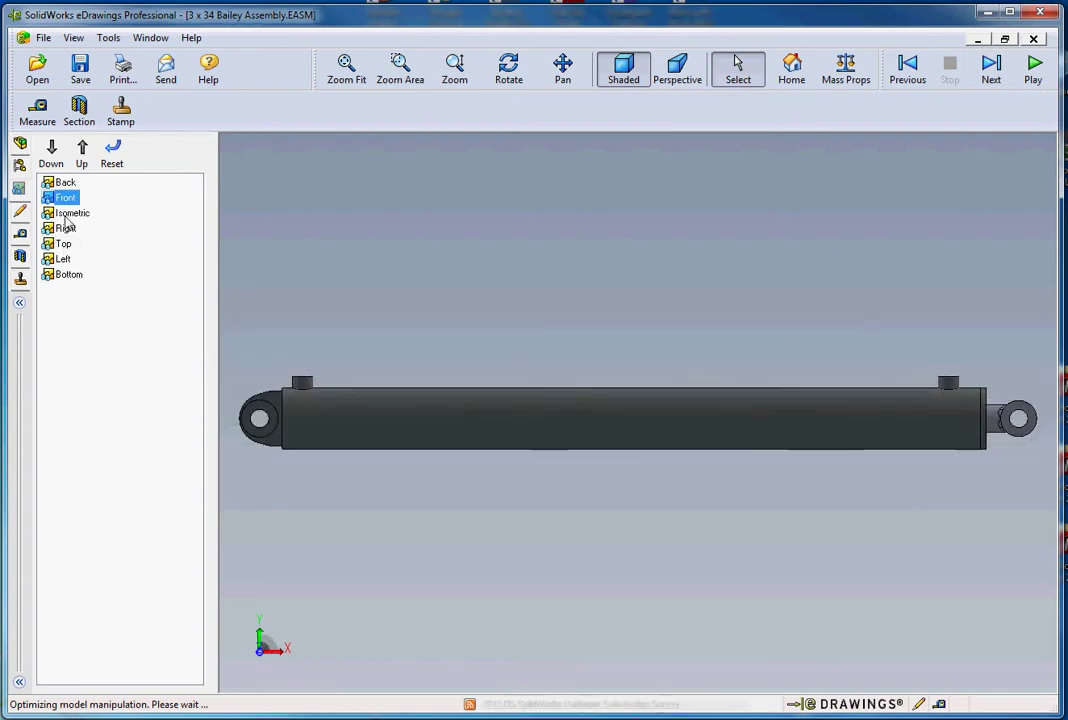
double_click(60, 183)
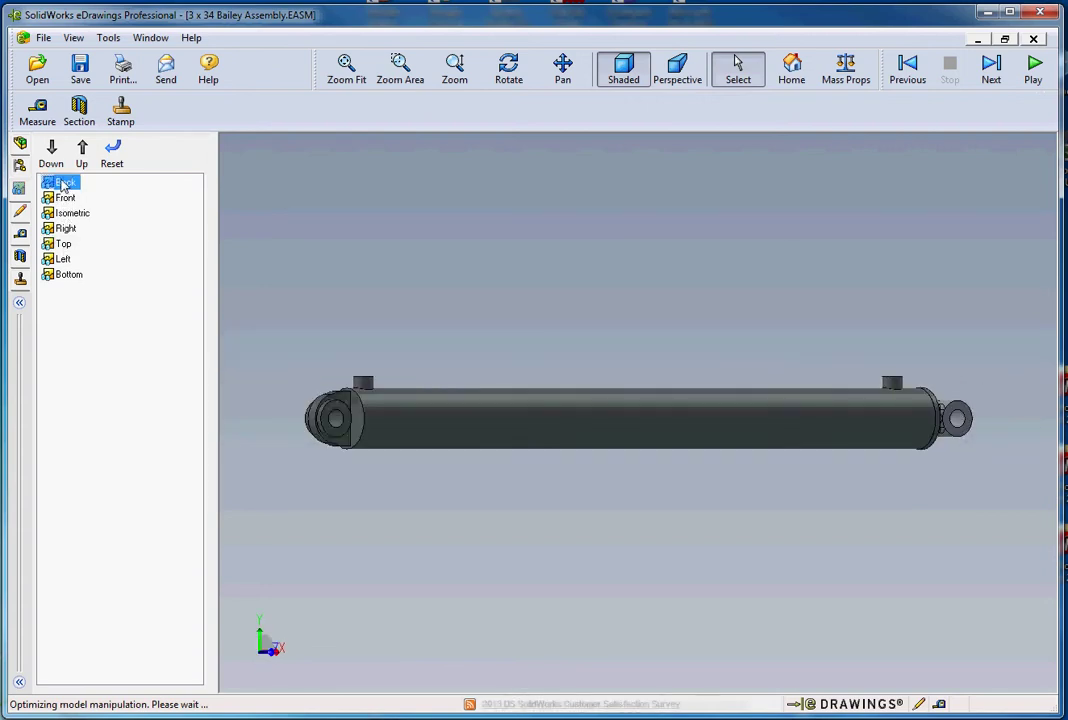
double_click(64, 243)
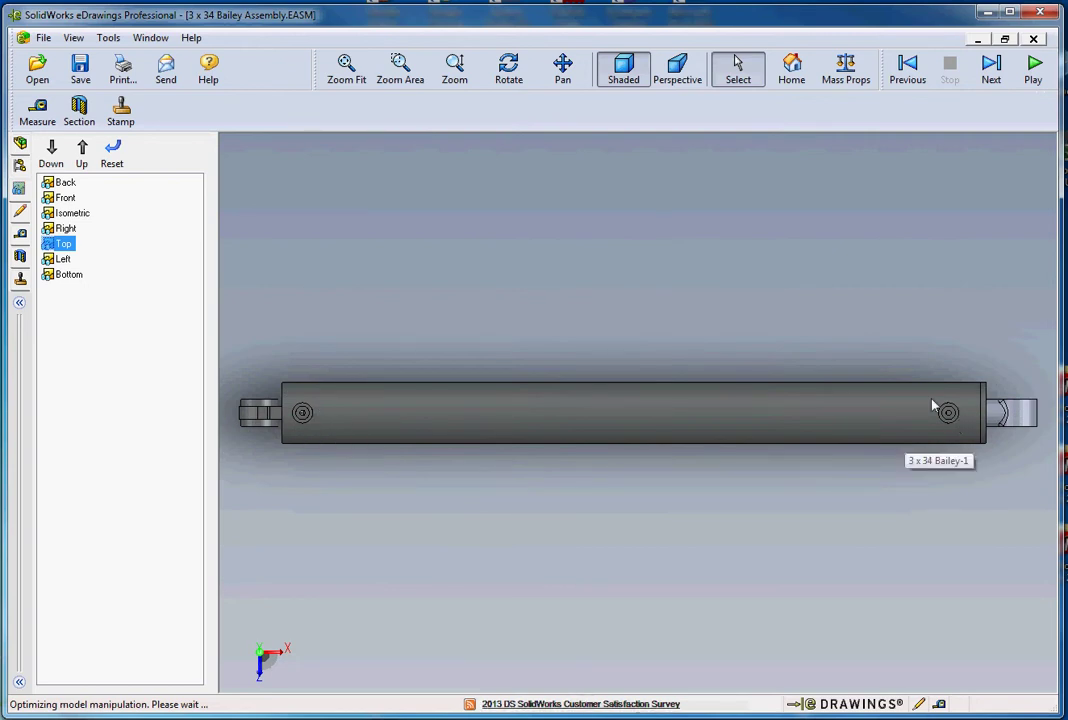
double_click(60, 259)
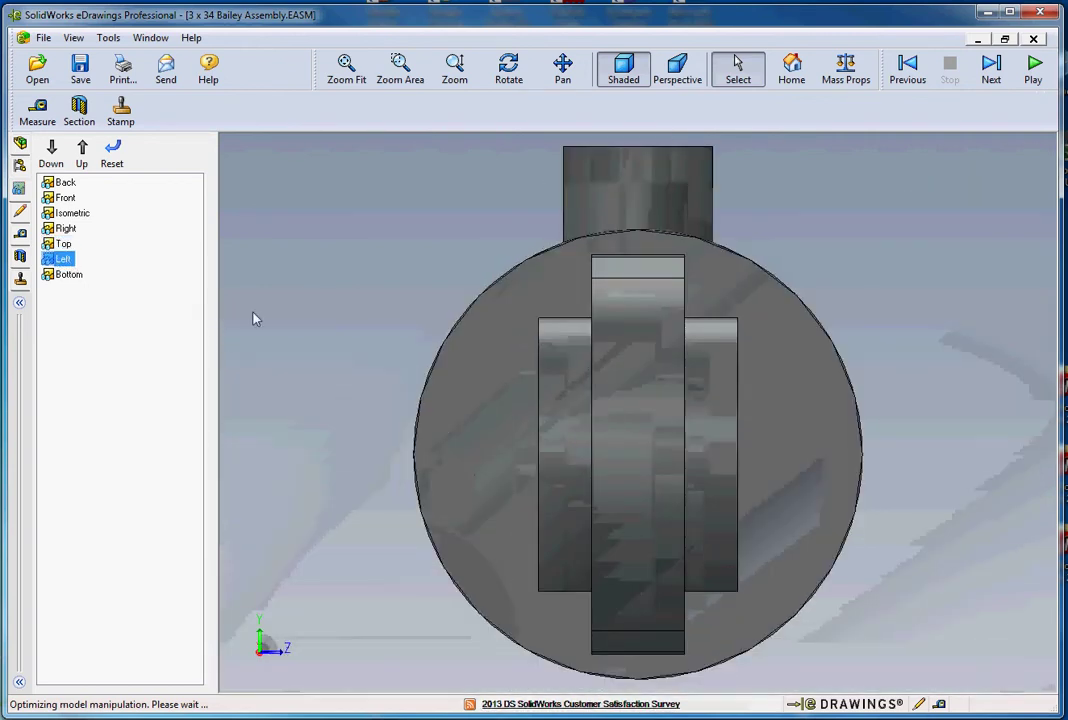
double_click(281, 303)
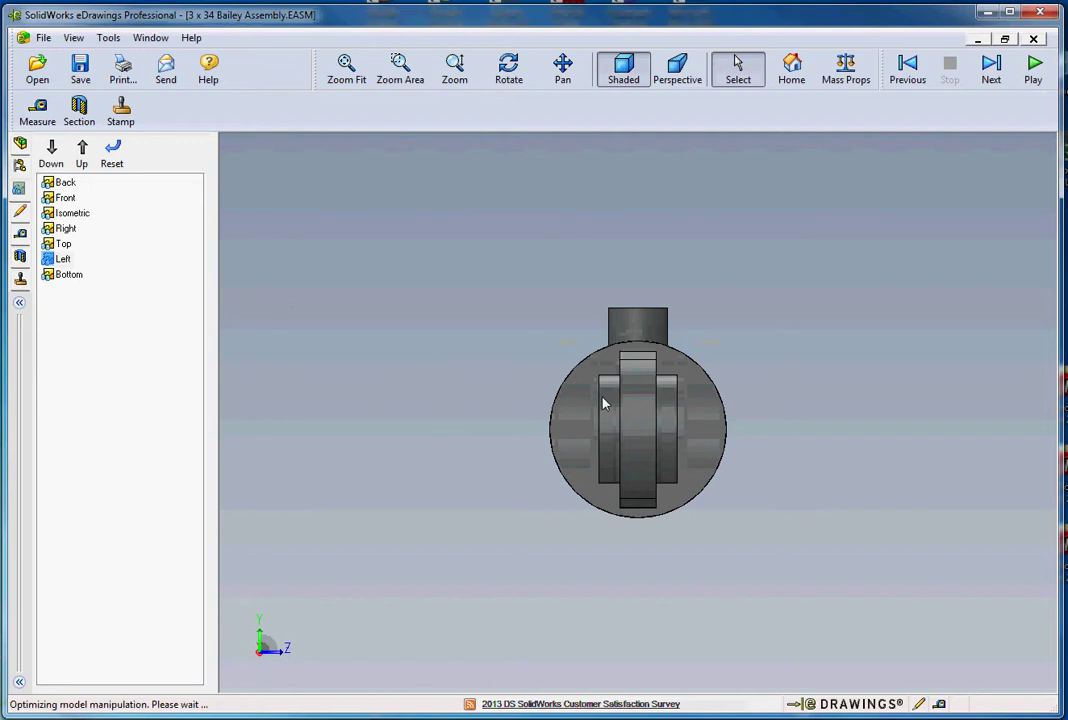
scroll(573, 428, "down", 3)
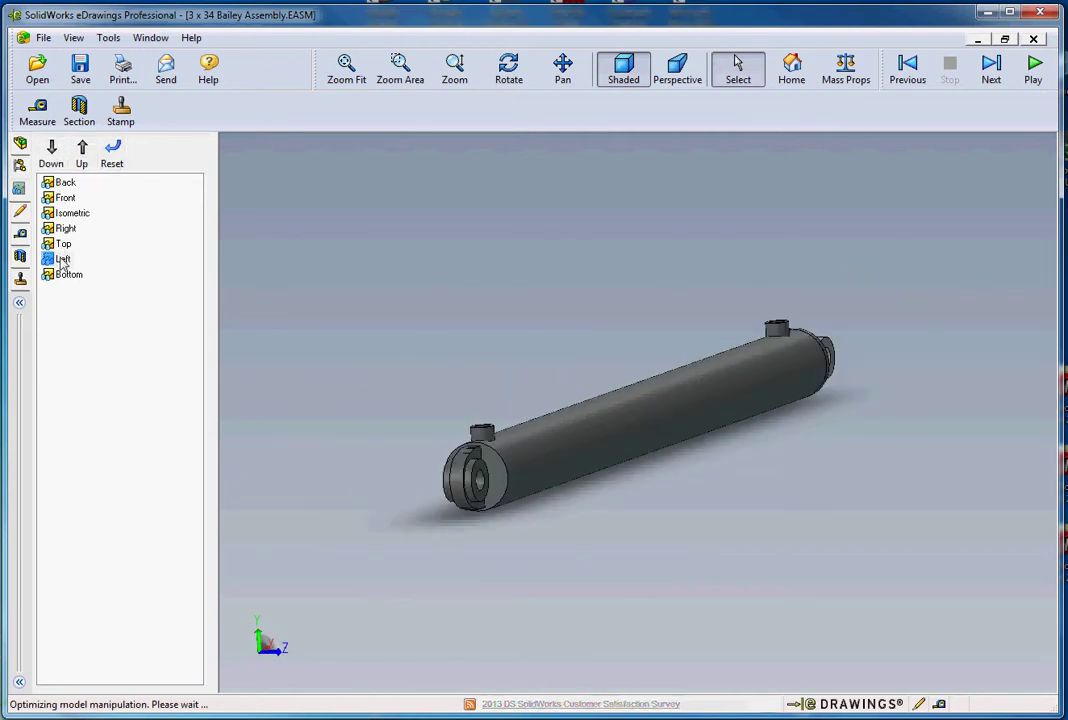
Reorder the animation views so that Top comes first, followed by Left and Isometric.
left_click_drag(62, 262, 64, 182)
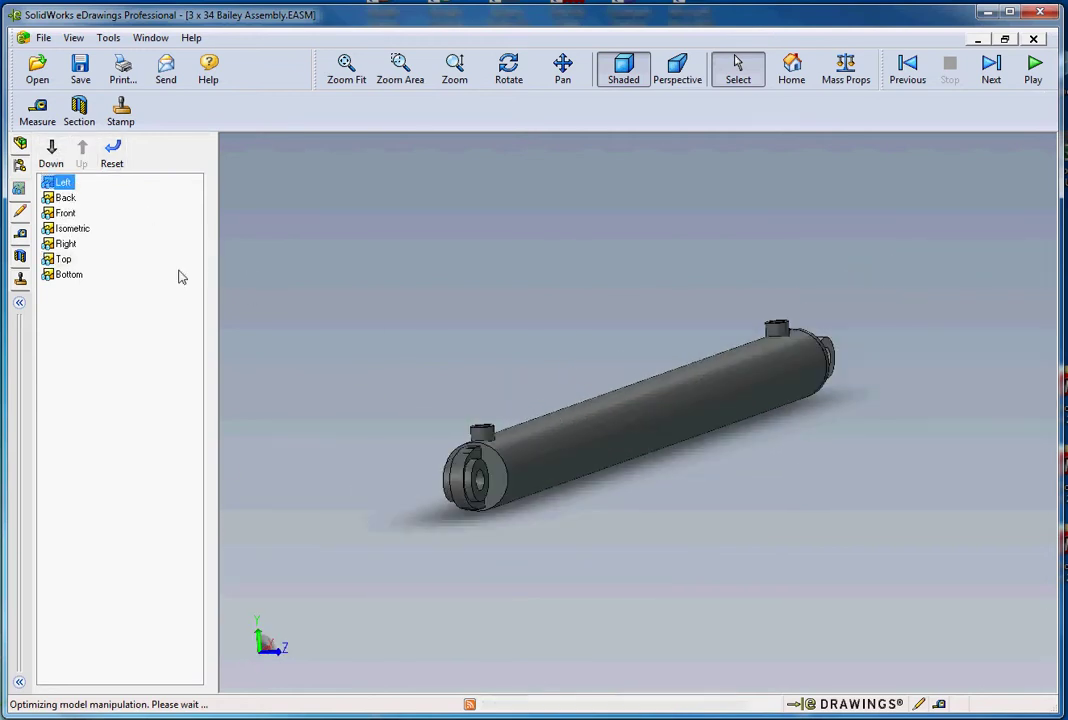
left_click_drag(70, 228, 75, 198)
left_click(63, 259)
left_click(82, 150)
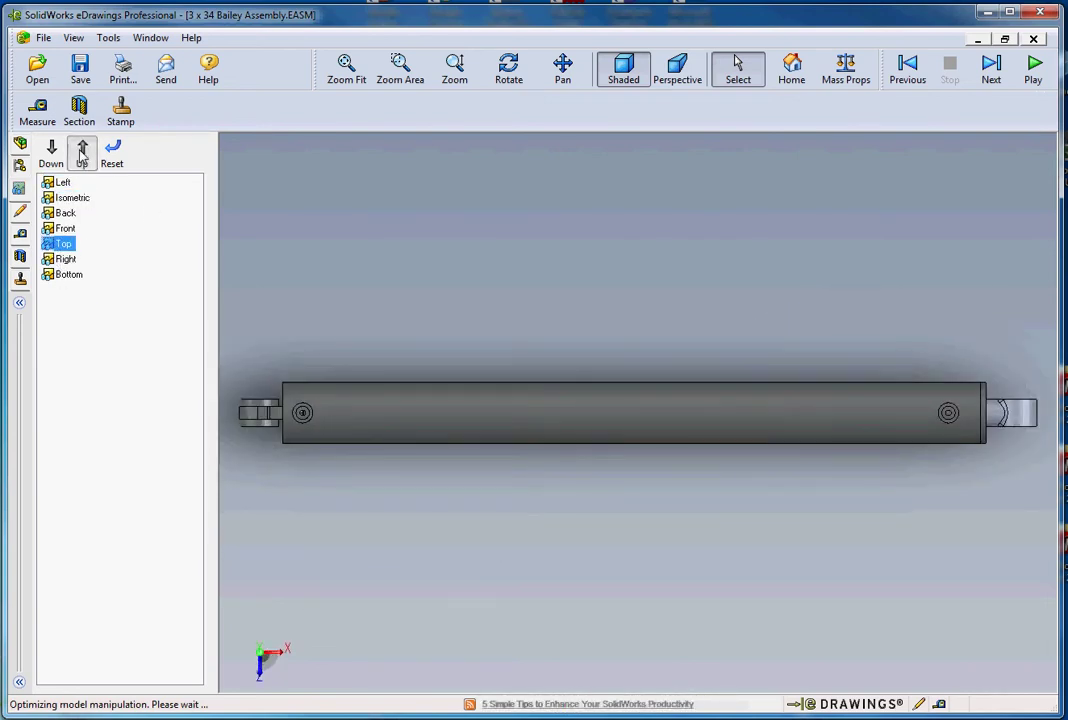
left_click(82, 150)
left_click(82, 150)
left_click(82, 150)
left_click(82, 150)
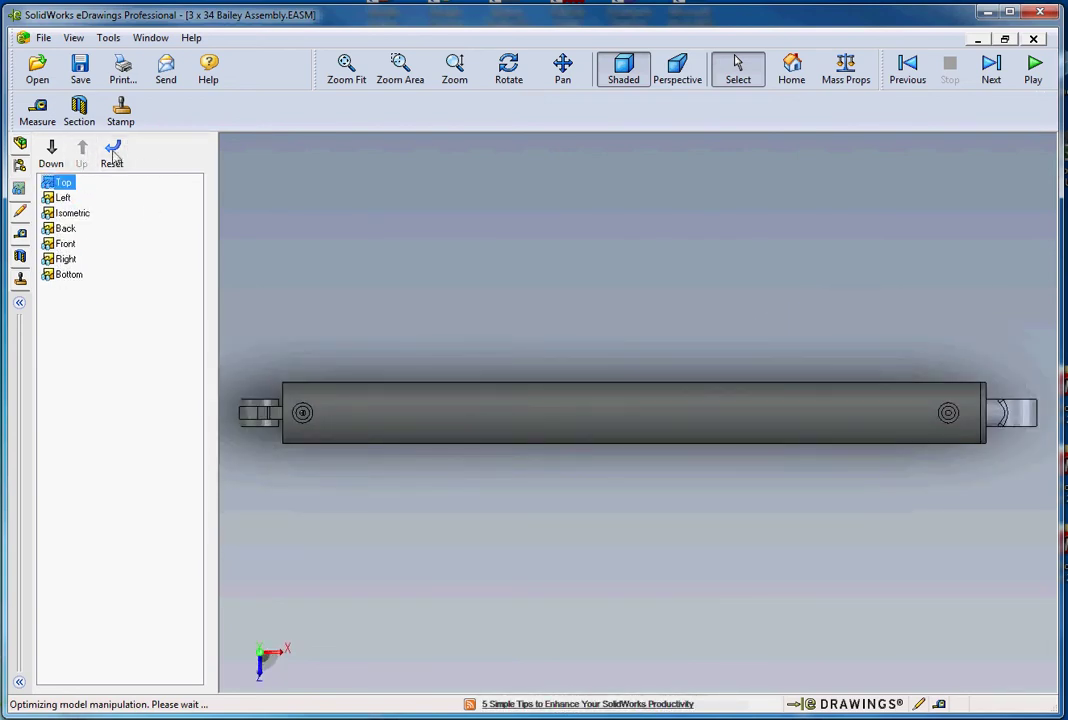
Reset the order of the animation views and move Right one place down, below Back.
left_click(113, 152)
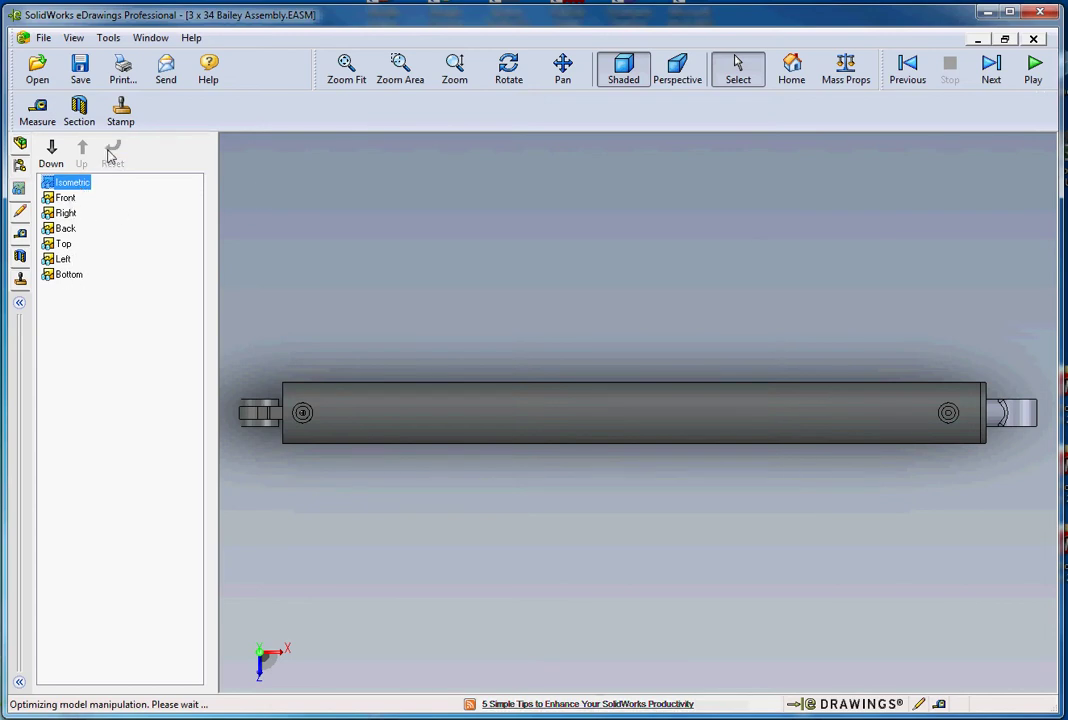
left_click(65, 212)
left_click(51, 152)
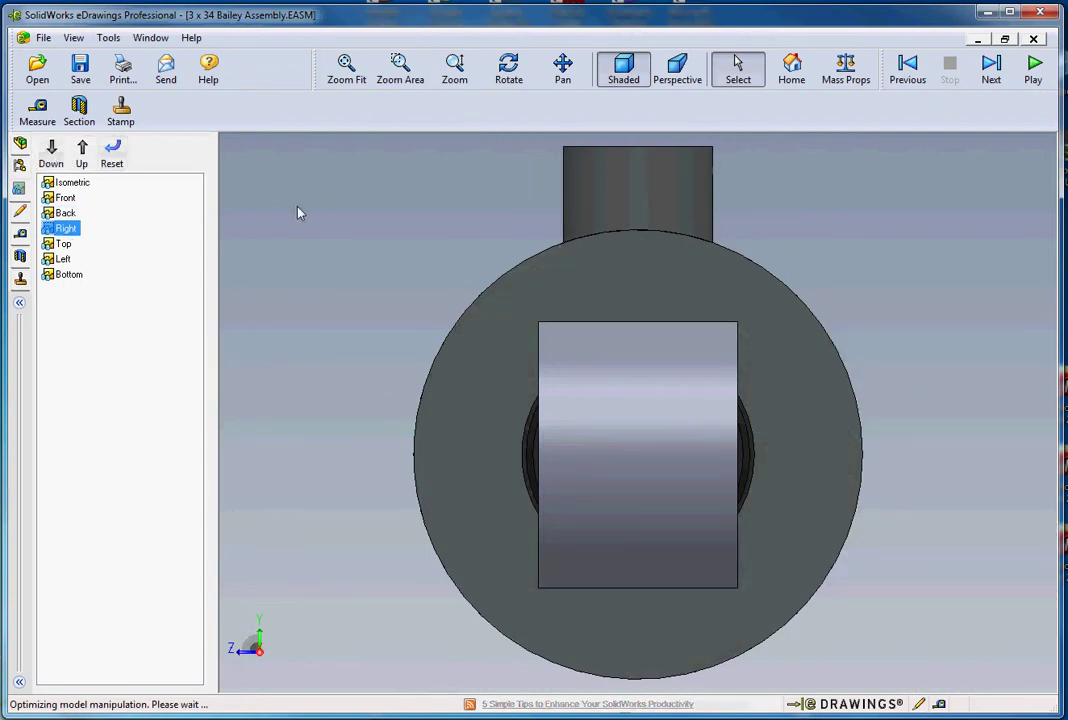
Play and stop the animation of the views, and go through the next and previous views of the cylinder.
left_click(297, 213)
middle_click_drag(893, 281, 938, 290)
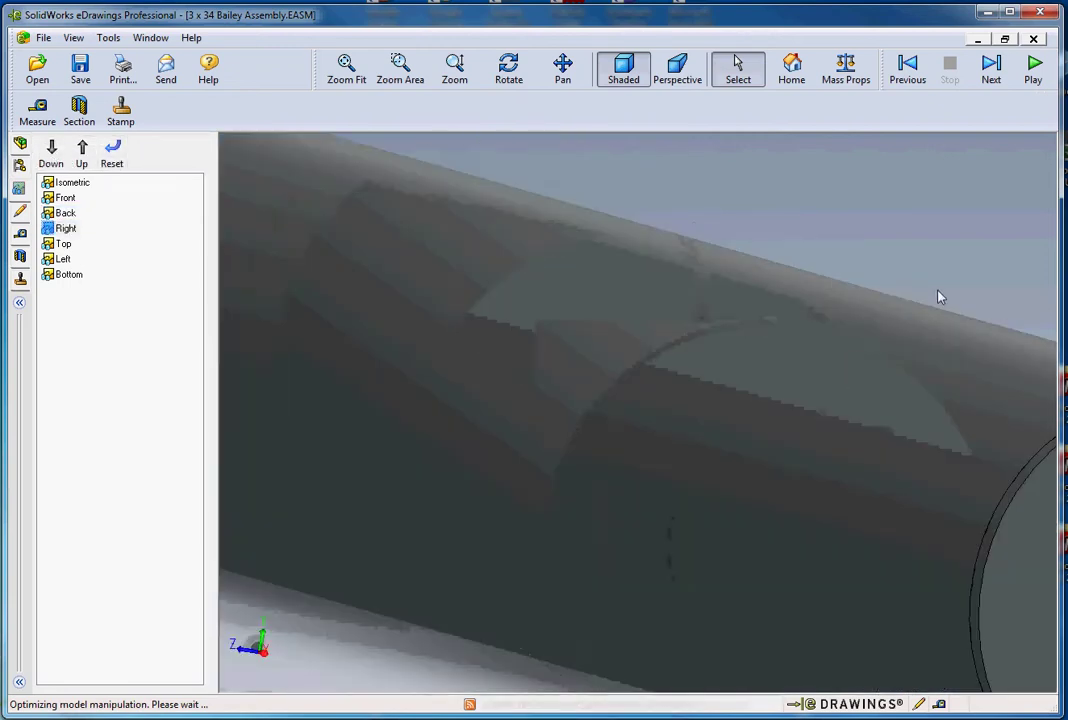
scroll(938, 329, "up", 7)
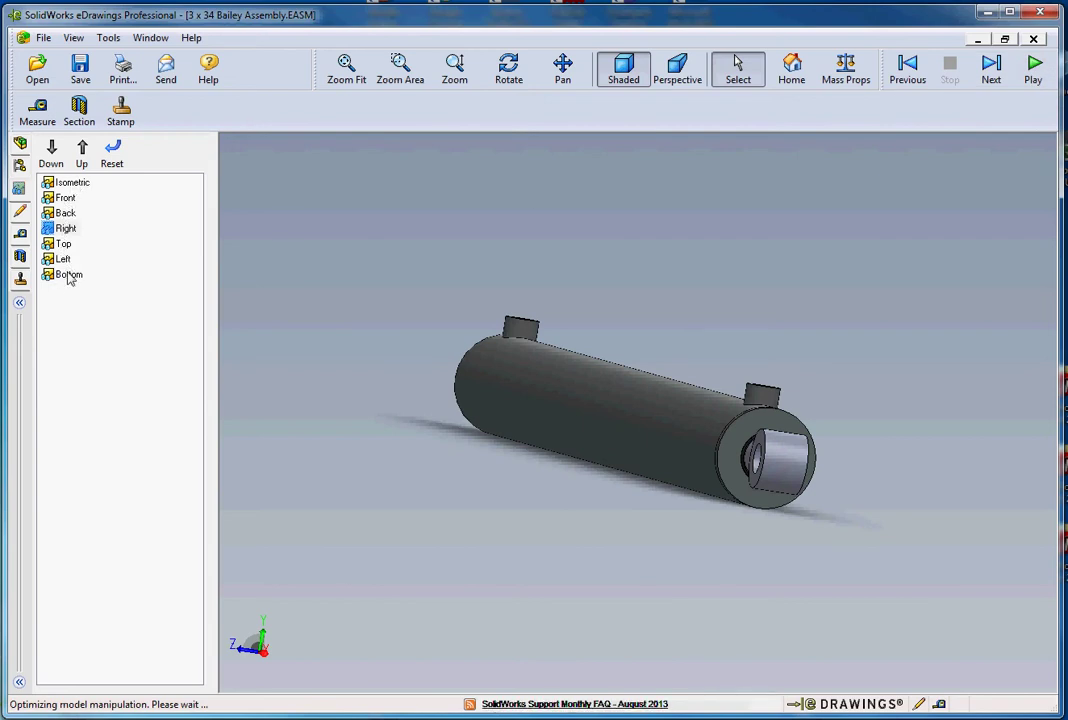
left_click(1034, 70)
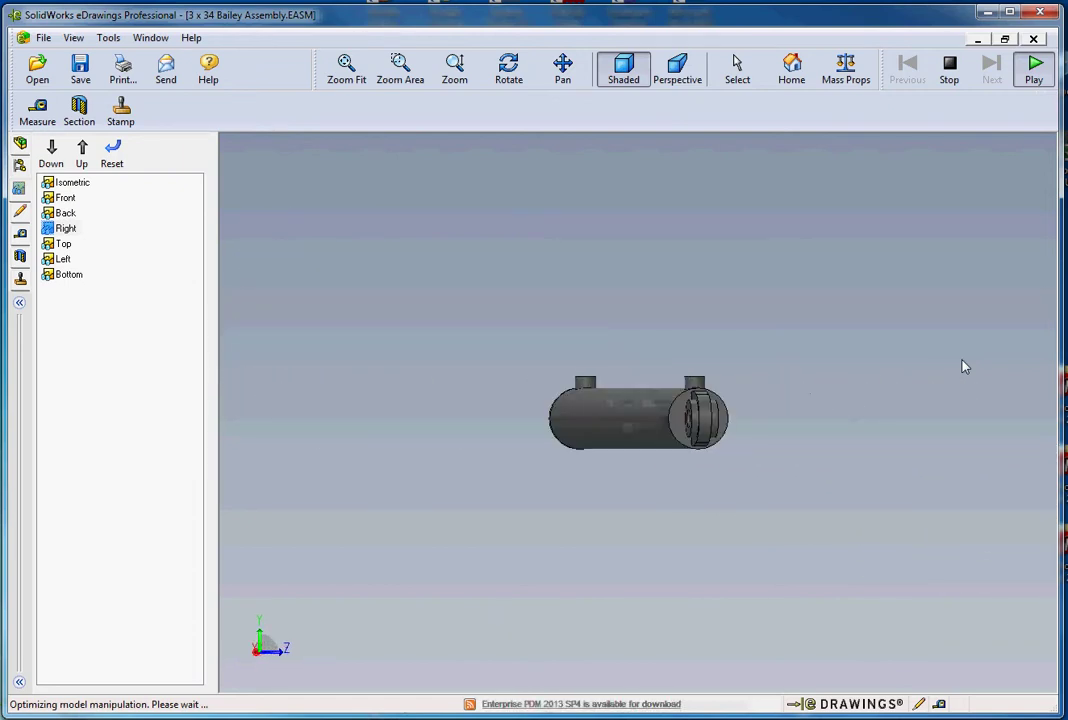
left_click(949, 67)
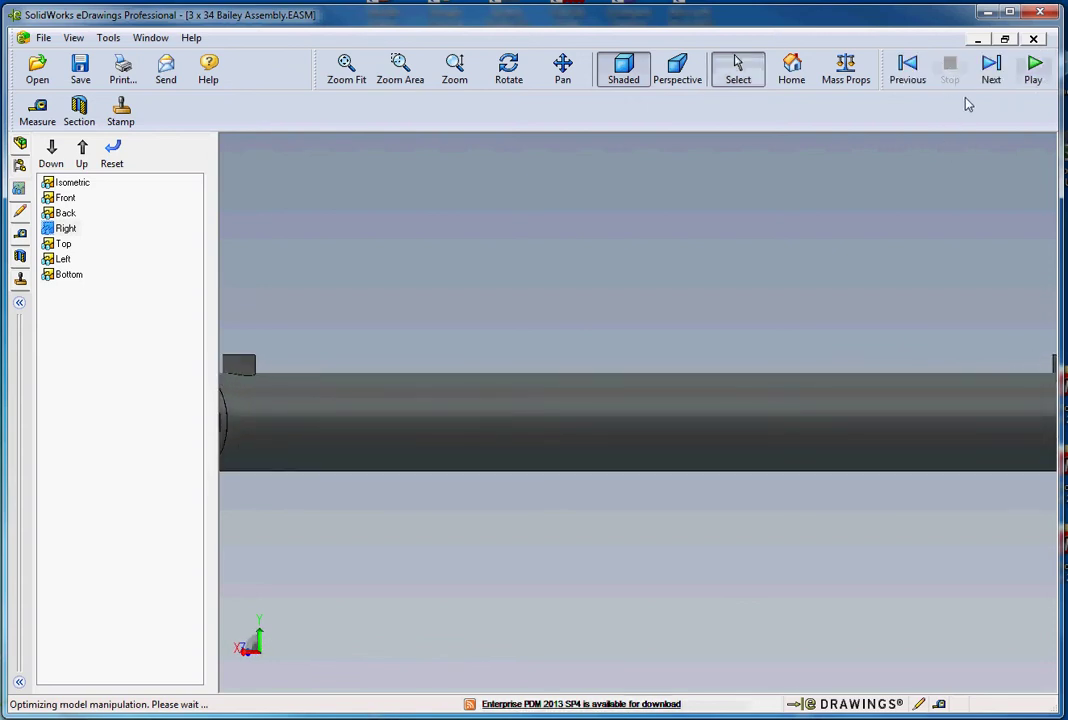
left_click(988, 72)
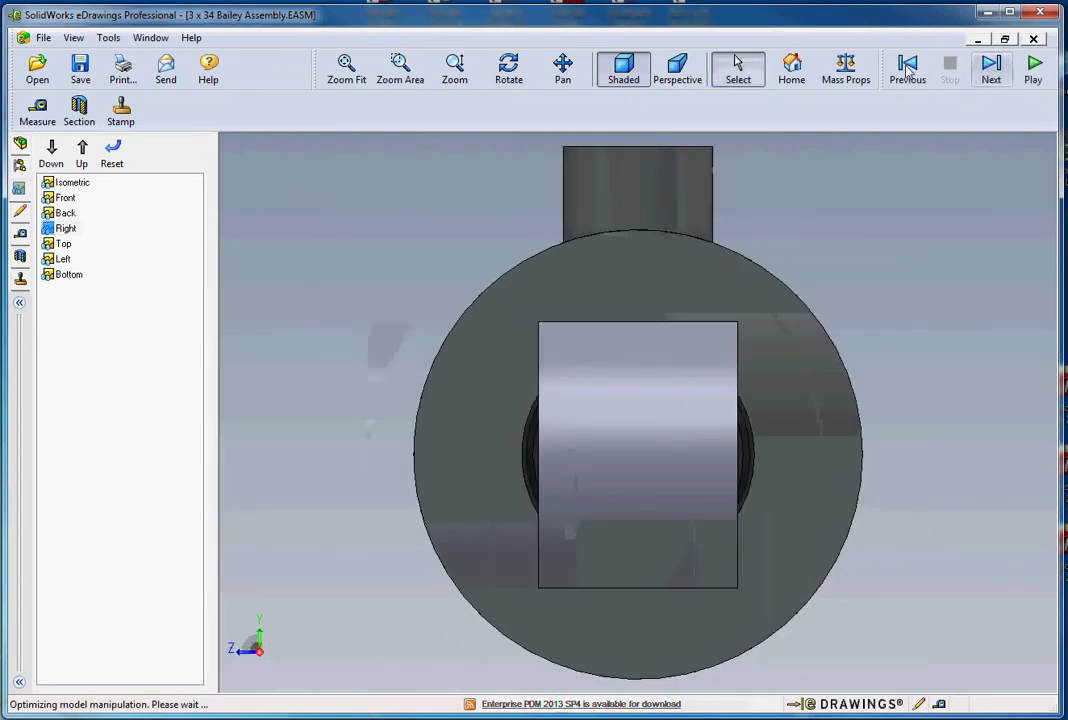
left_click(908, 67)
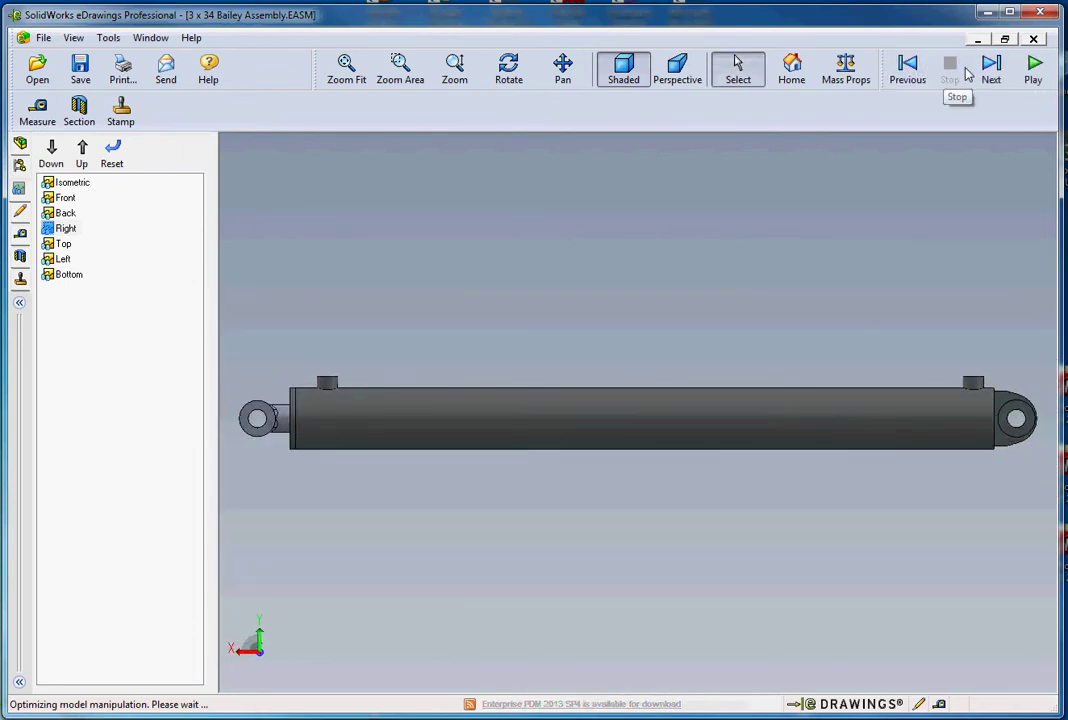
left_click(1030, 80)
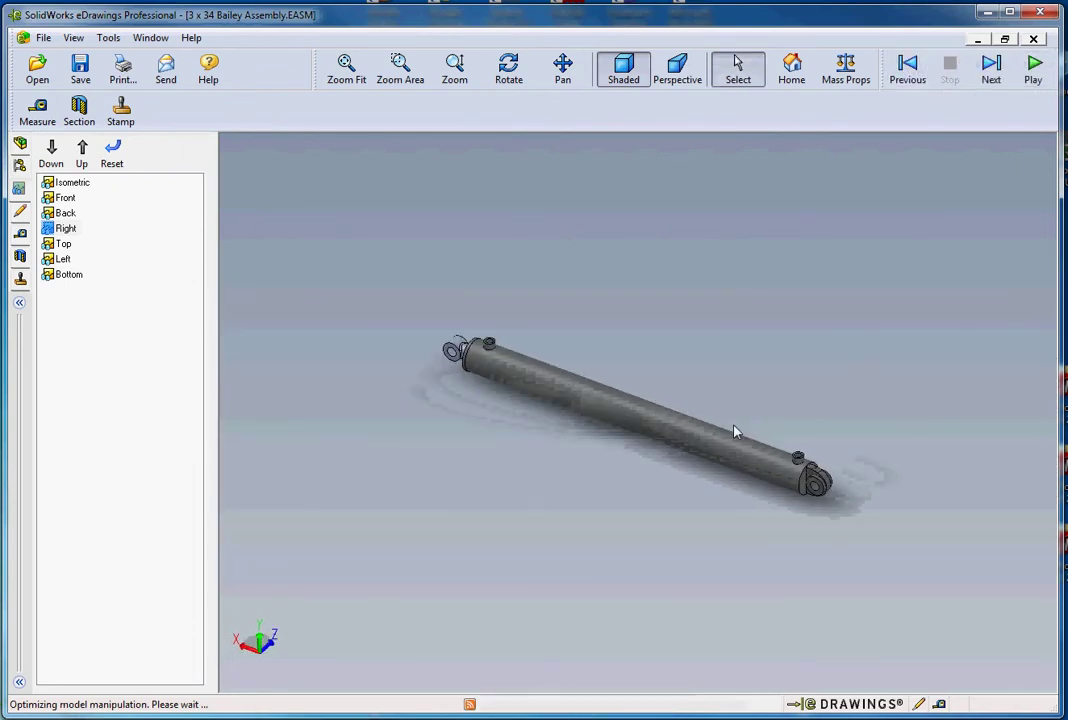
scroll(639, 407, "down", 3)
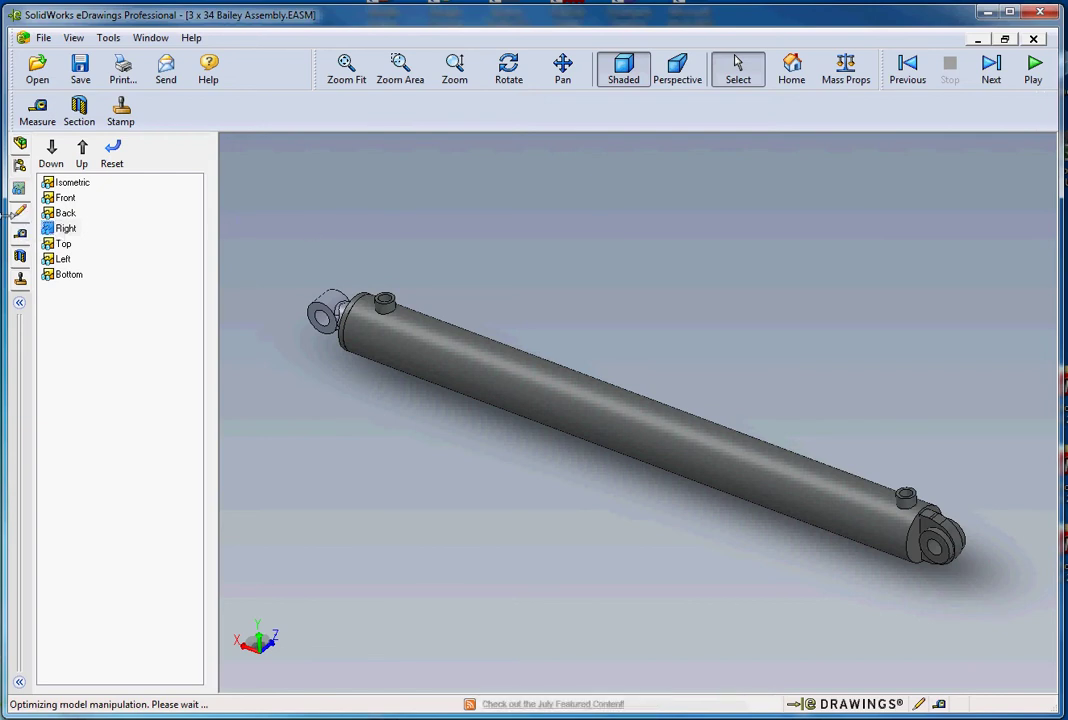
Add a markup dimension in inches to the port hole near the rod end of the cylinder.
left_click(21, 213)
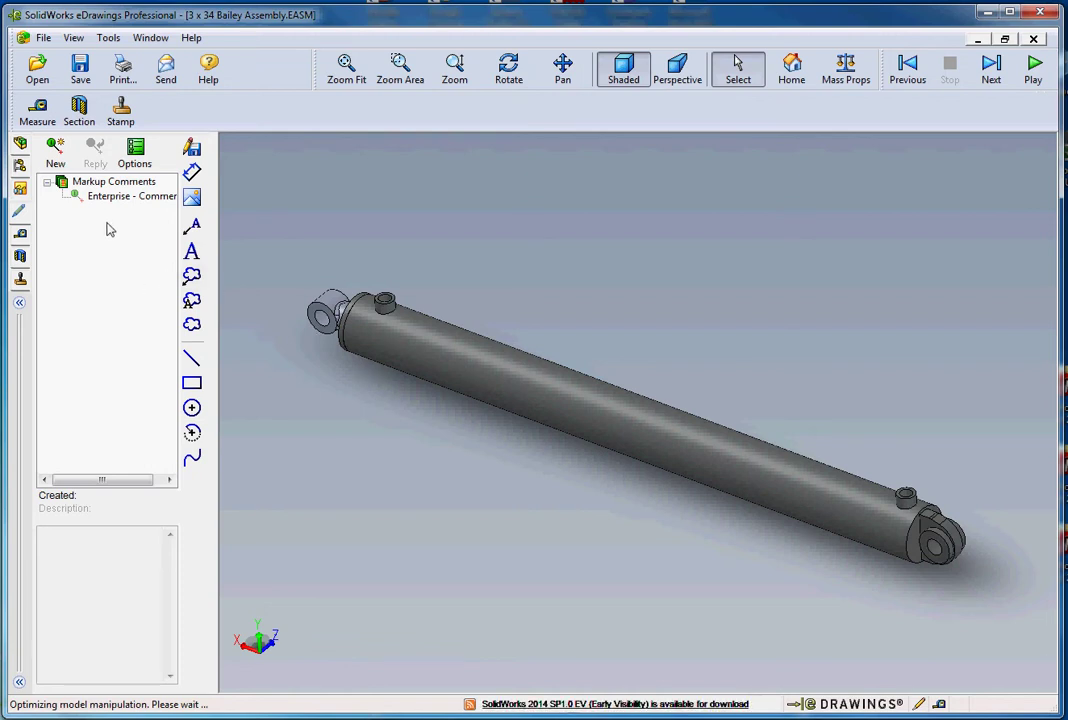
left_click(192, 173)
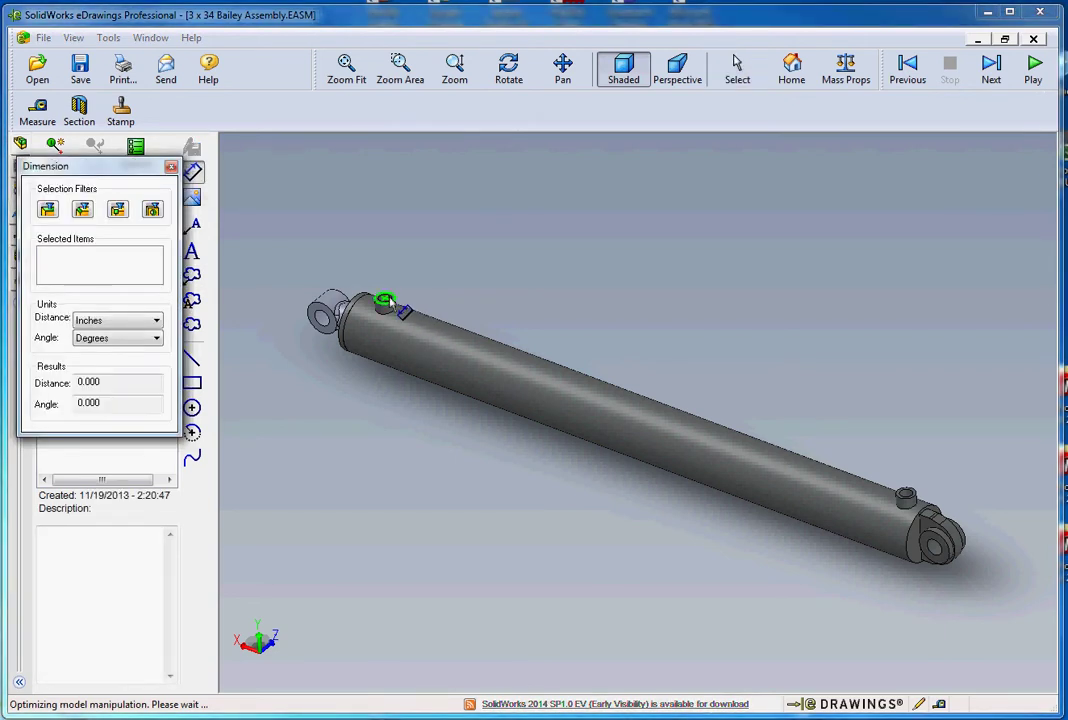
left_click(386, 304)
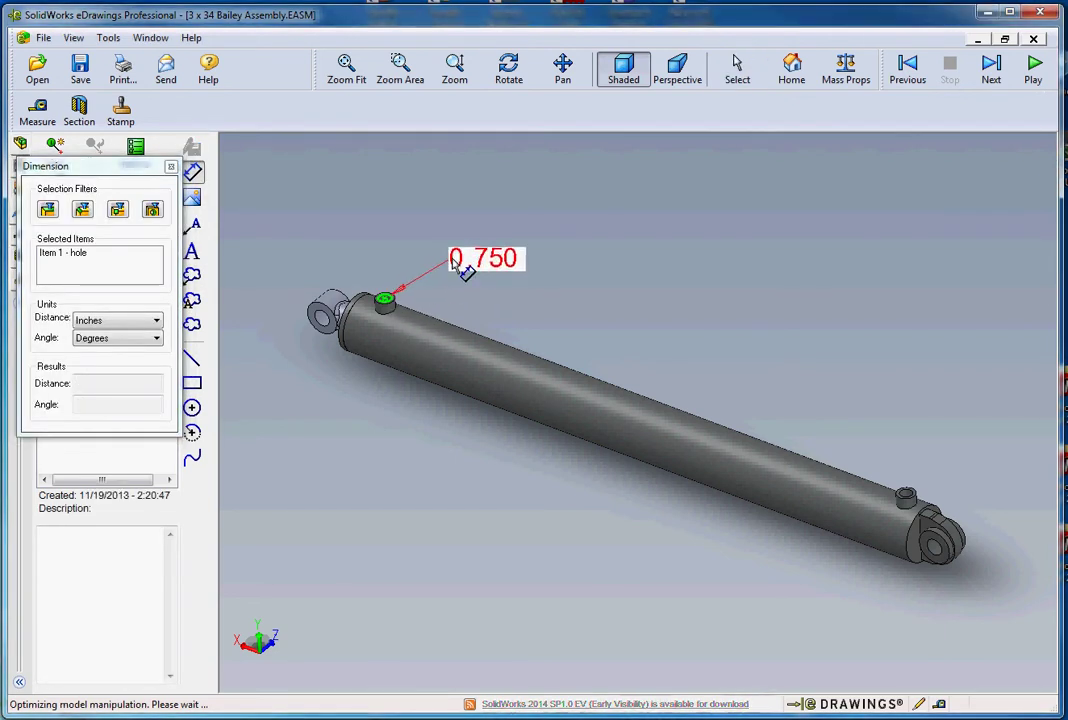
left_click(450, 268)
left_click(472, 223)
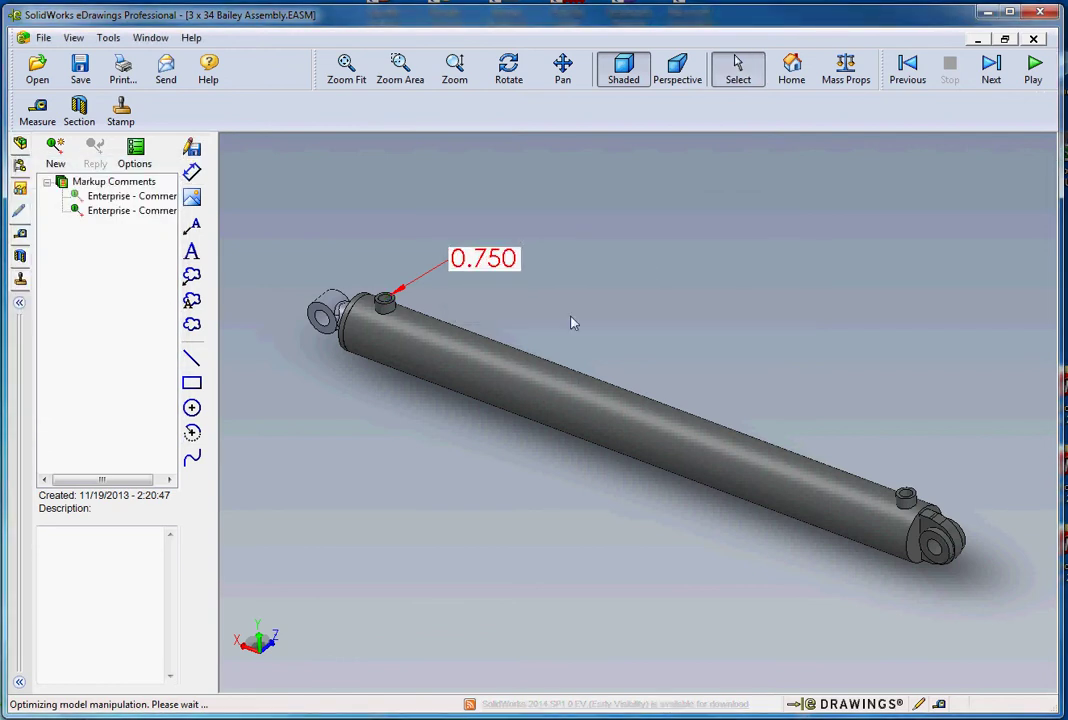
Add a leader note reading "this should be 15 inches" that points to the barrel.
left_click(191, 224)
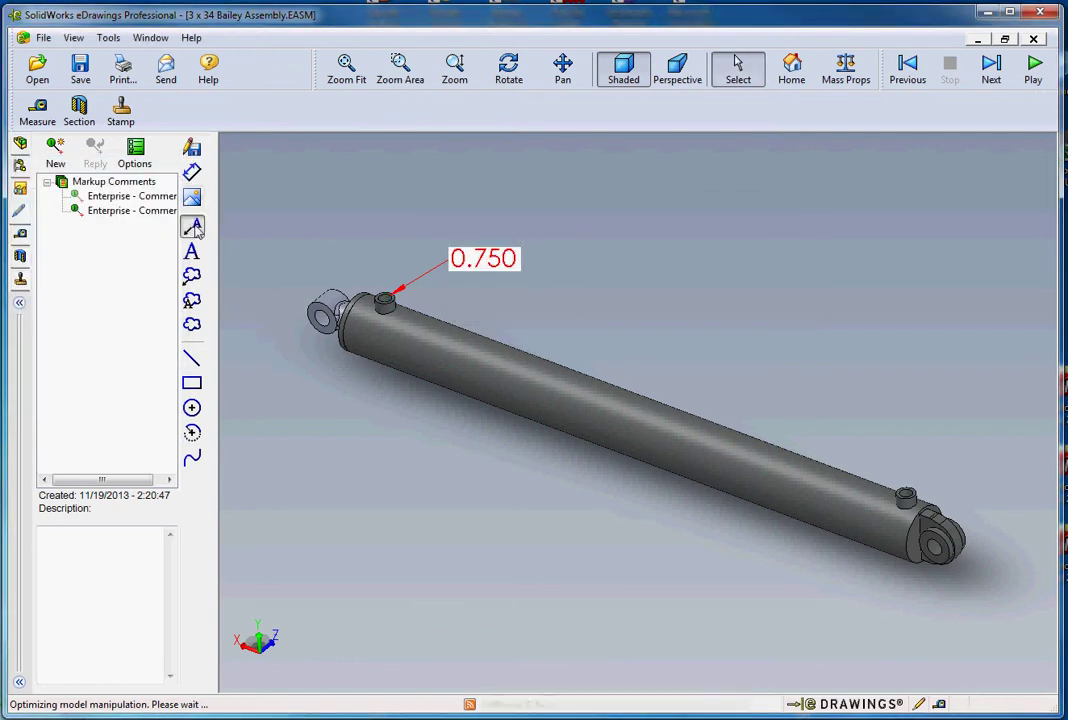
left_click(537, 373)
left_click(690, 297)
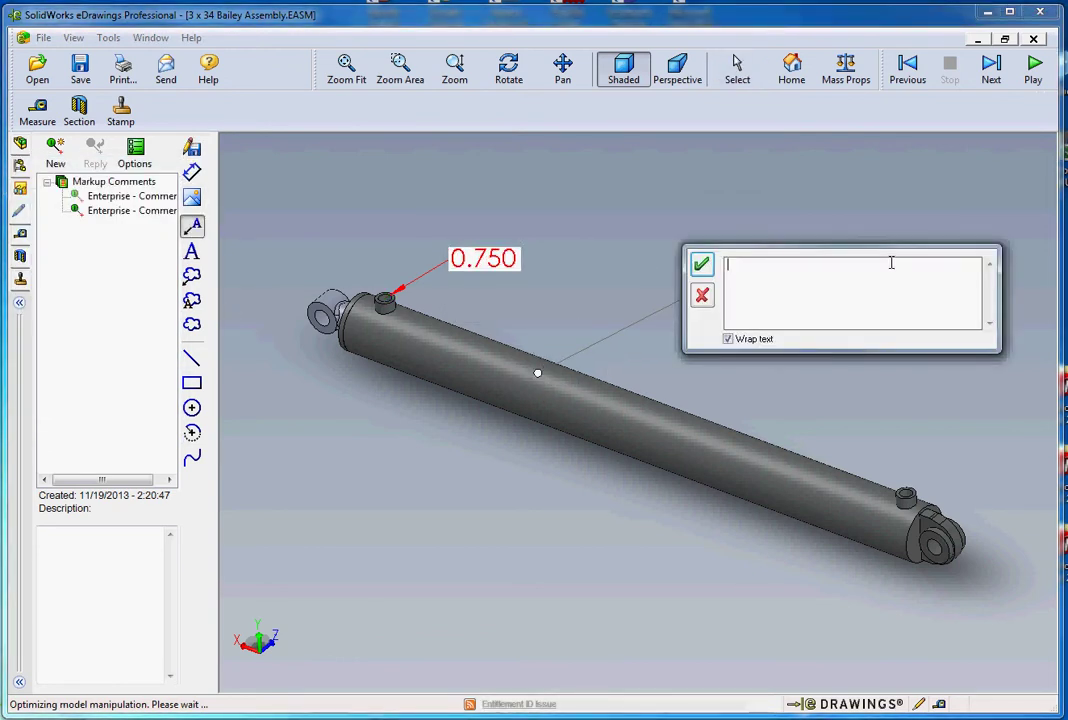
type("this should be 15 inches")
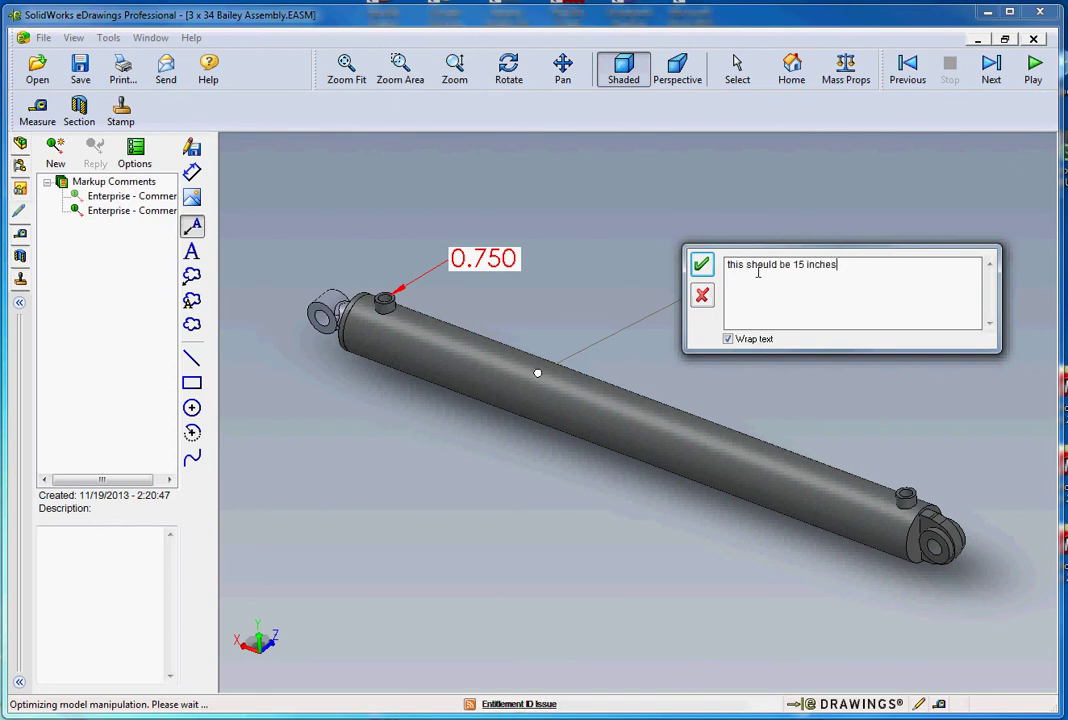
left_click(704, 267)
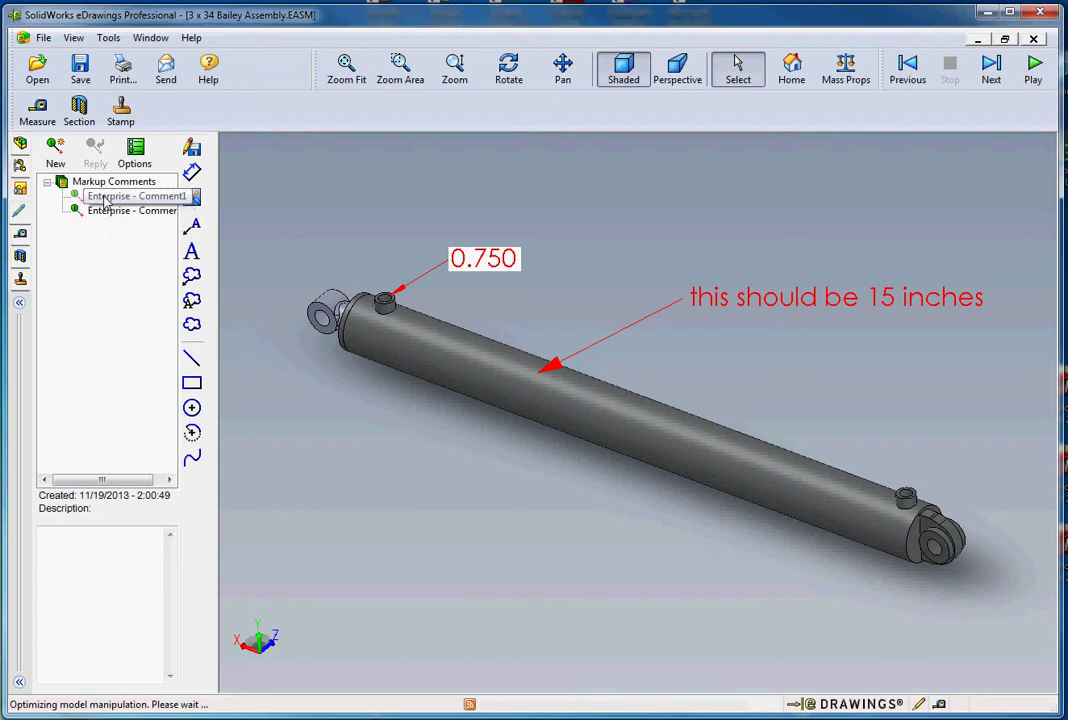
View the two markup comments and add a leader note reading "made of steel" that points to the barrel in the second one.
left_click(104, 200)
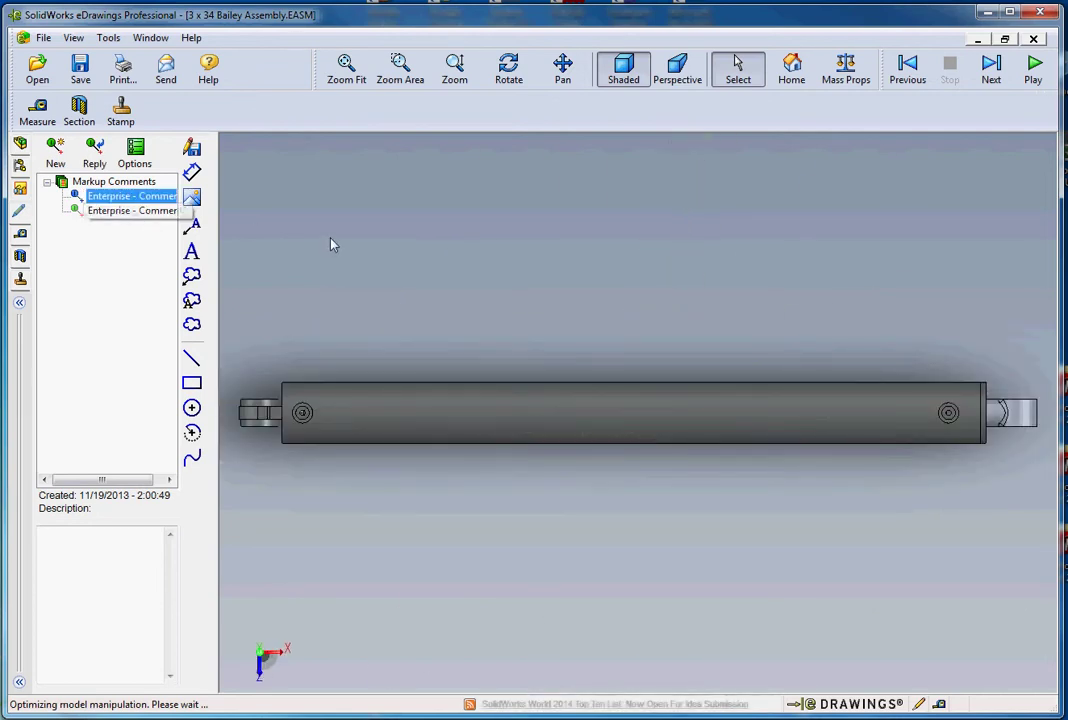
left_click(117, 211)
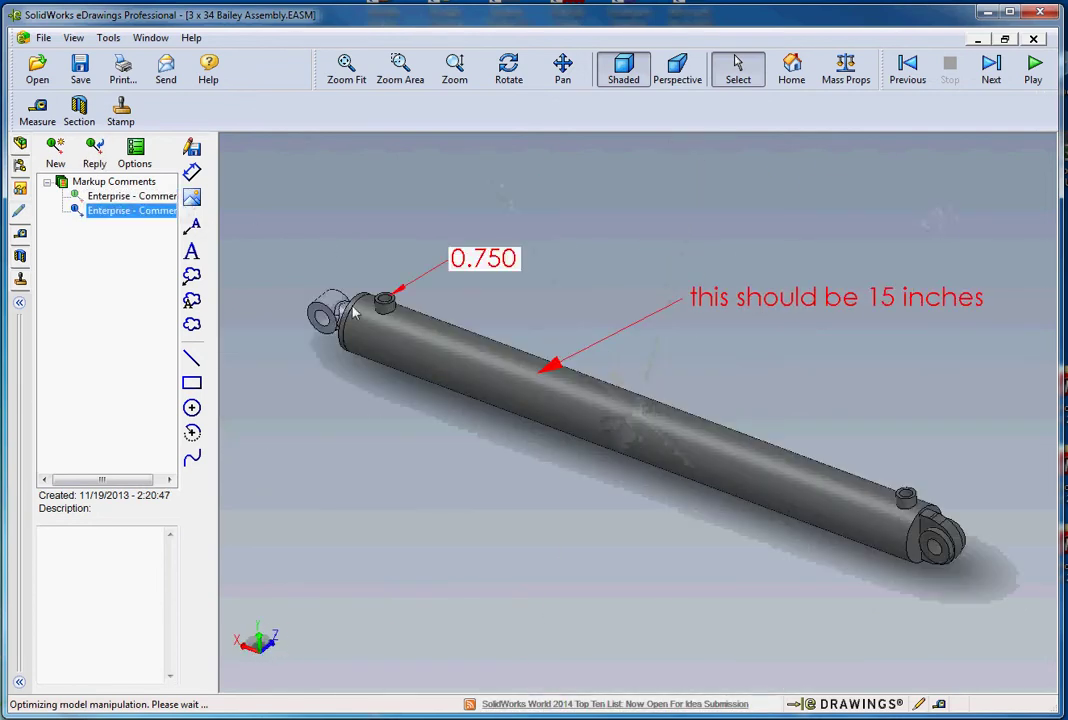
left_click(273, 312)
left_click(192, 226)
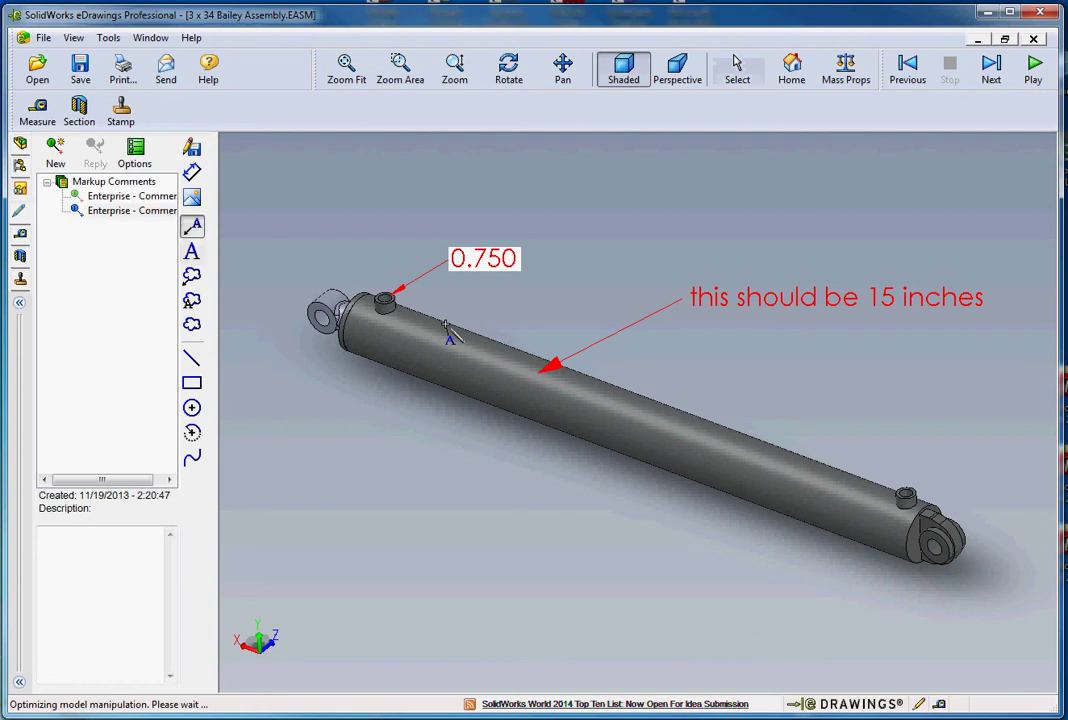
left_click(455, 348)
left_click(492, 462)
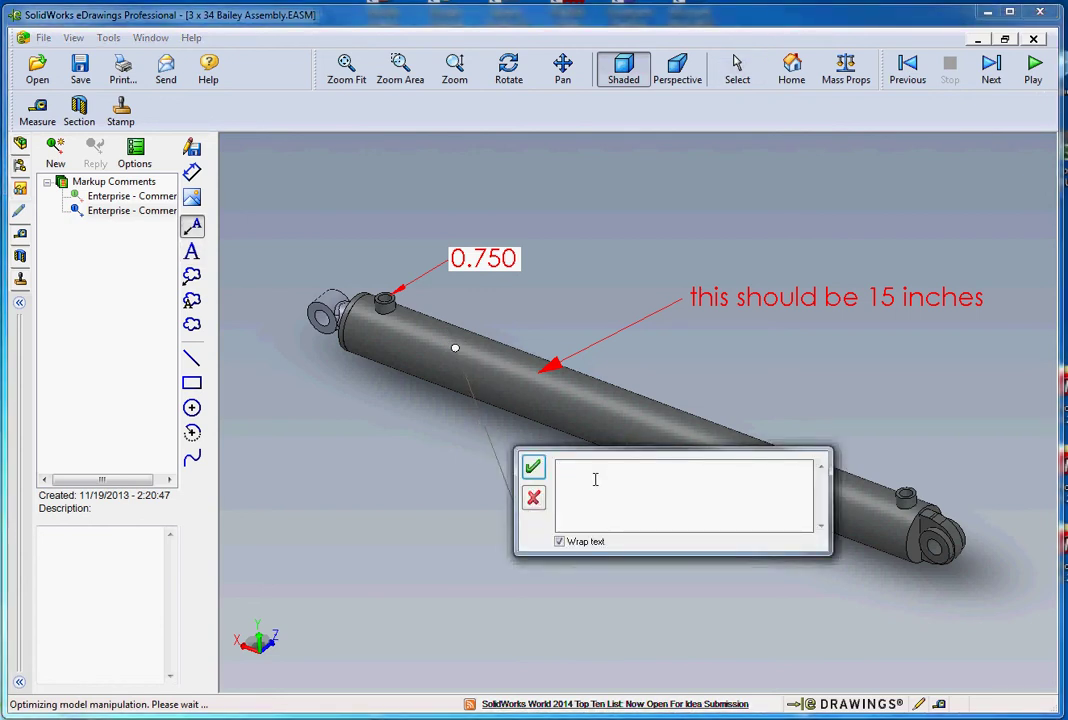
type("made of steel")
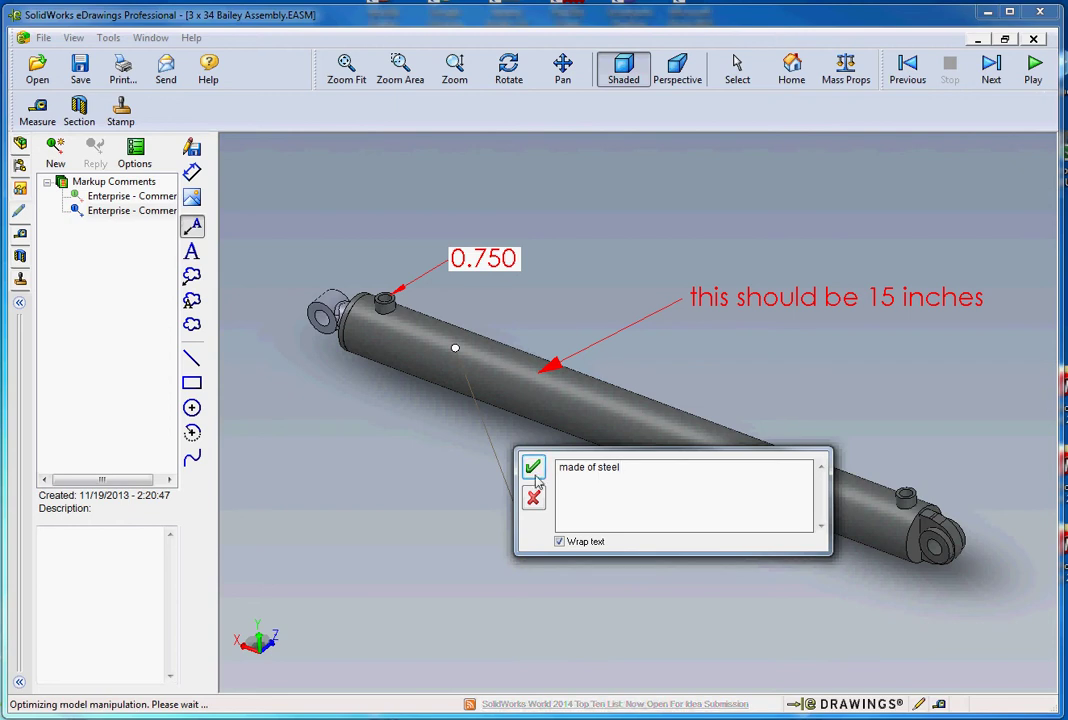
left_click(533, 467)
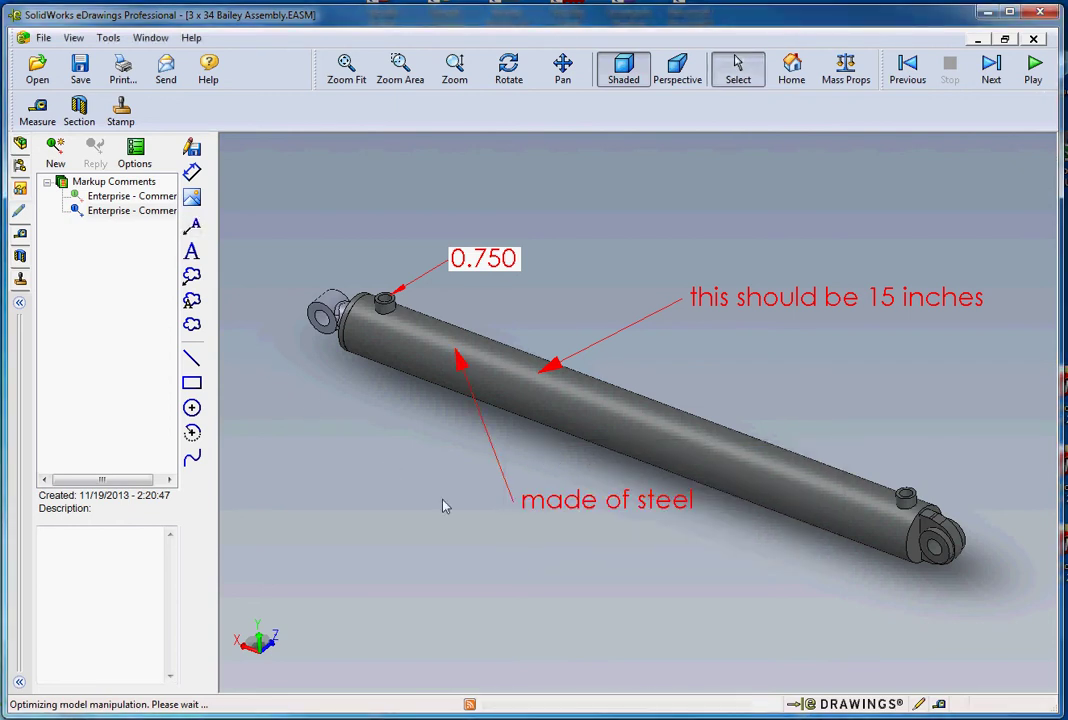
Add a cloud with leader reading "this needs to be removed" that points to the rod eye, in a rotated view of the cylinder.
middle_click_drag(442, 506, 720, 541)
scroll(719, 535, "up", 3)
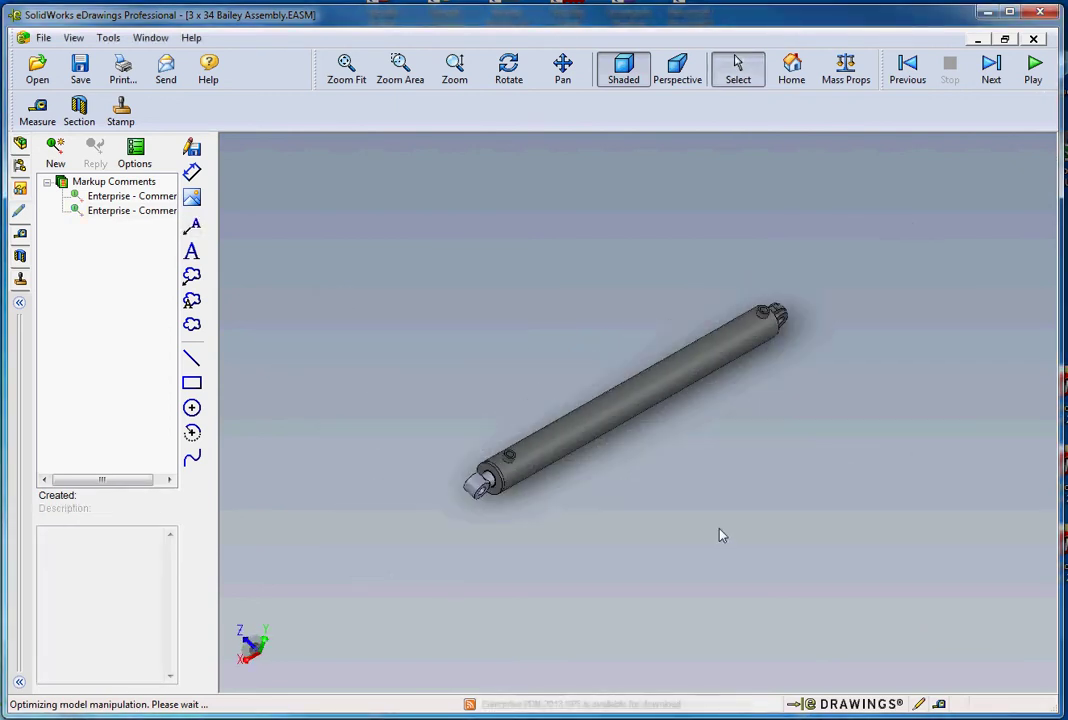
left_click_drag(660, 418, 495, 351)
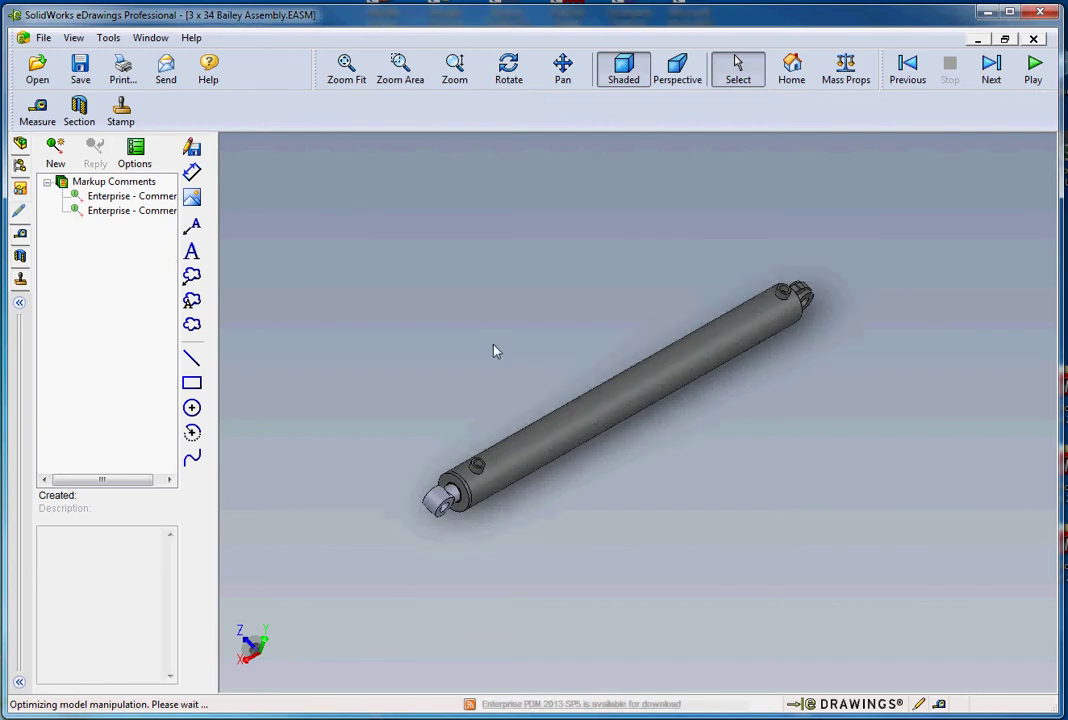
left_click(191, 275)
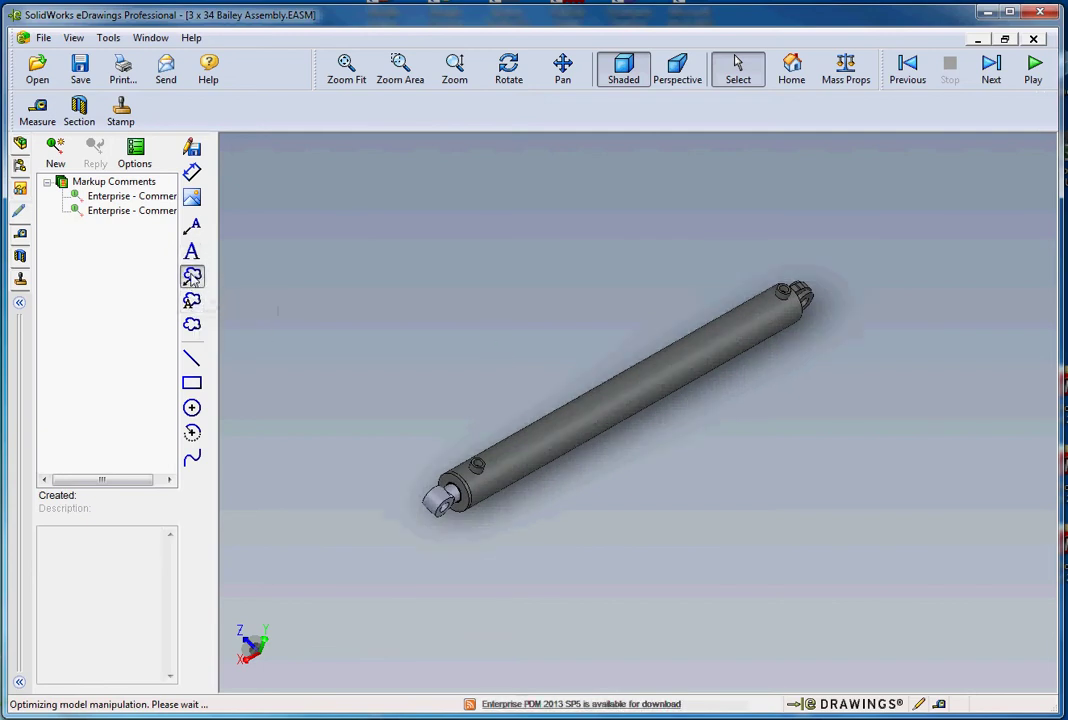
scroll(453, 515, "down", 4)
left_click(466, 480)
left_click(660, 567)
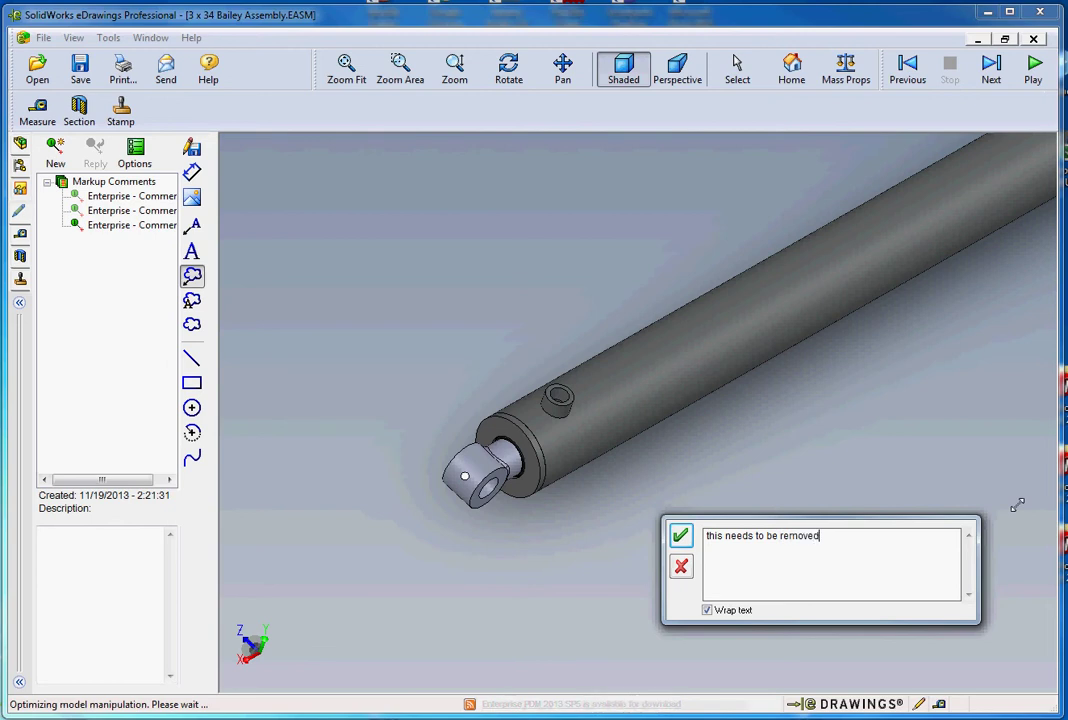
left_click(680, 536)
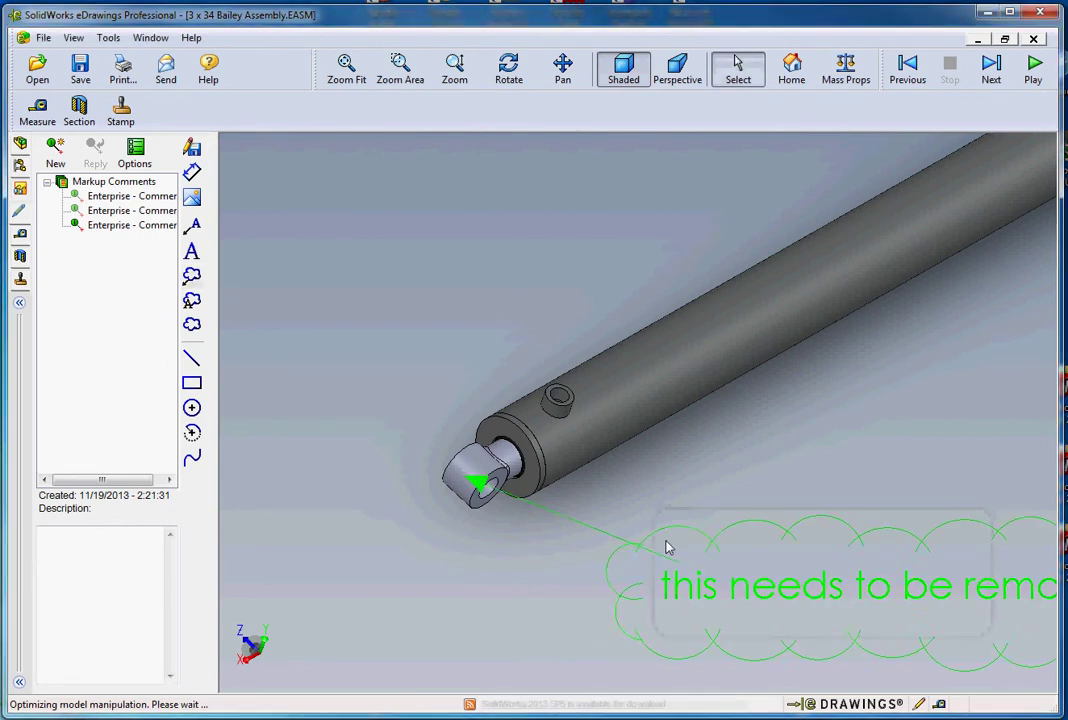
scroll(727, 556, "up", 4)
scroll(752, 508, "down", 3)
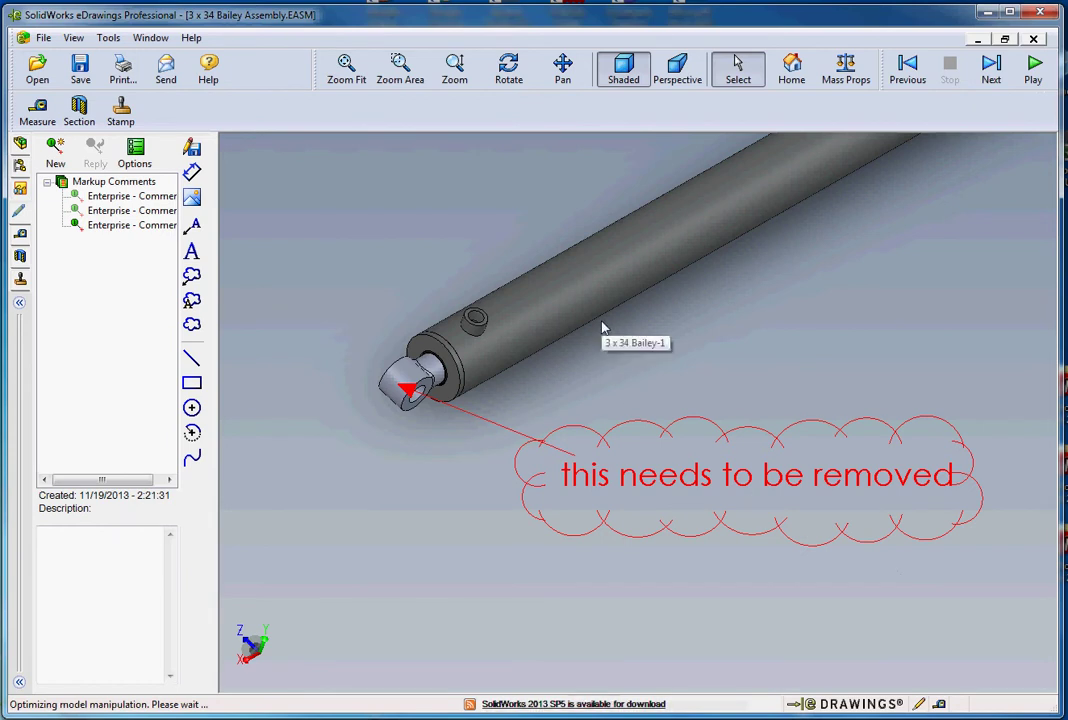
Go through the three saved markup comments in order to review the view and notes stored with each.
left_click(115, 200)
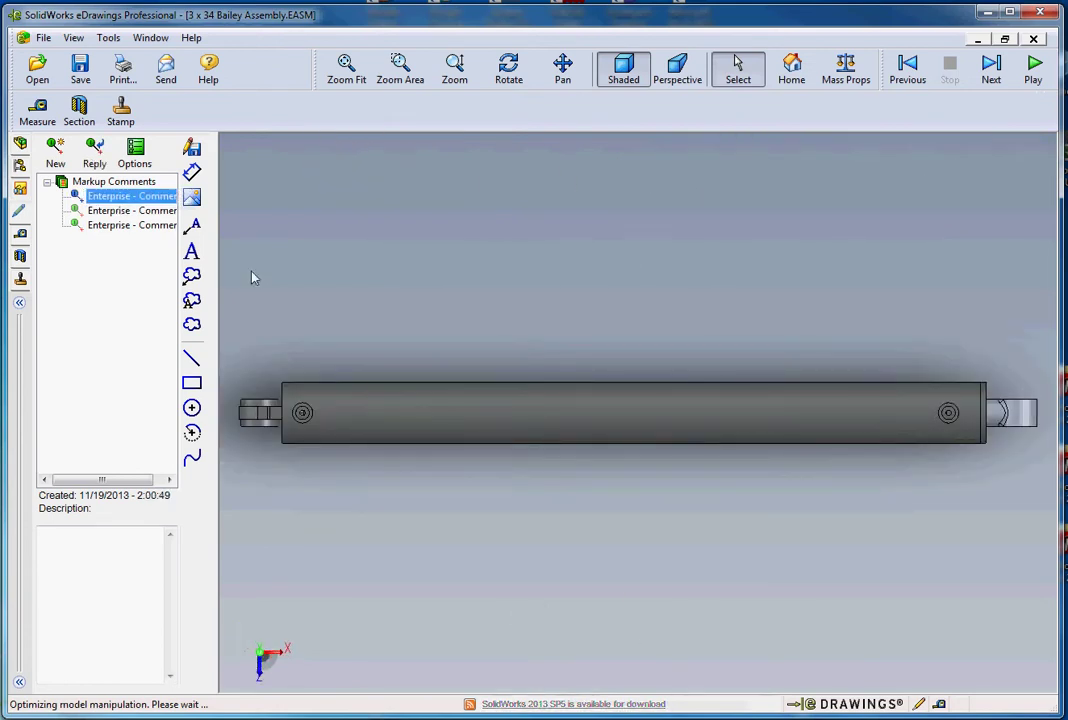
left_click(115, 210)
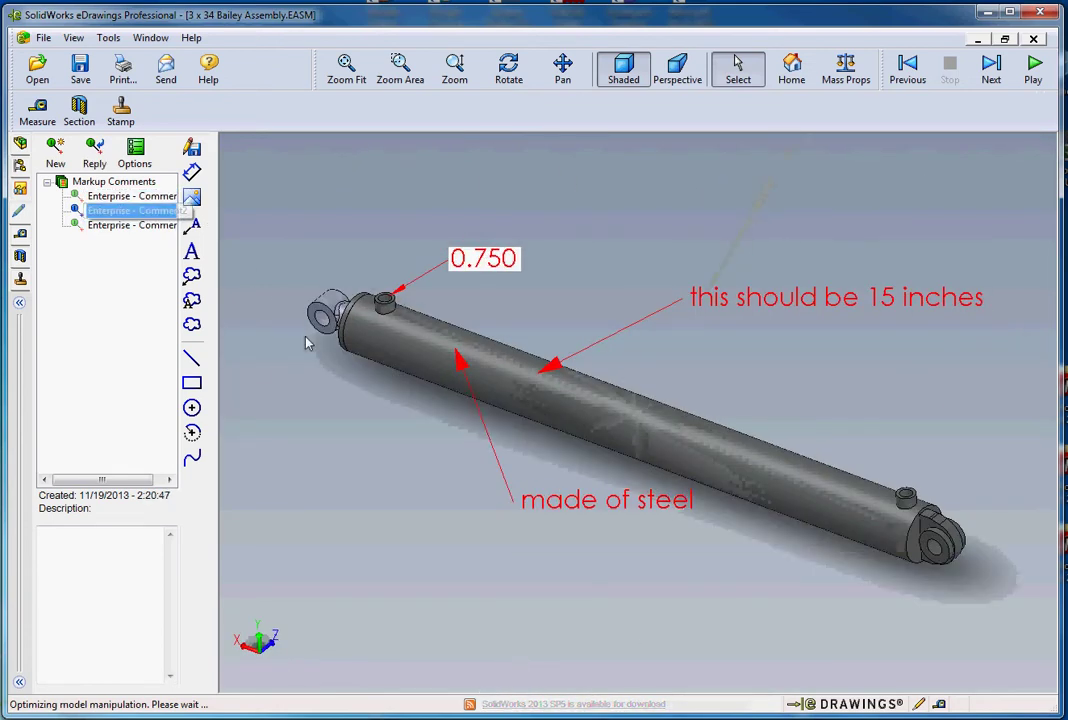
left_click(100, 229)
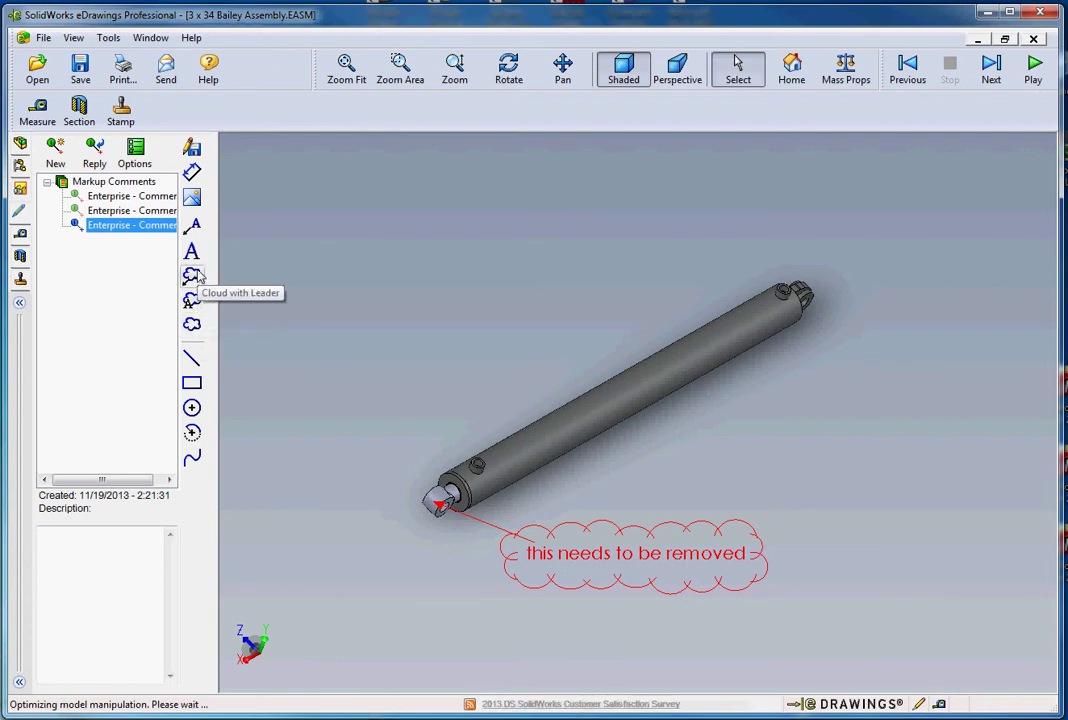
Draw a horizontal markup line across the middle of the barrel and a markup circle around the cylinder's far end.
left_click(192, 358)
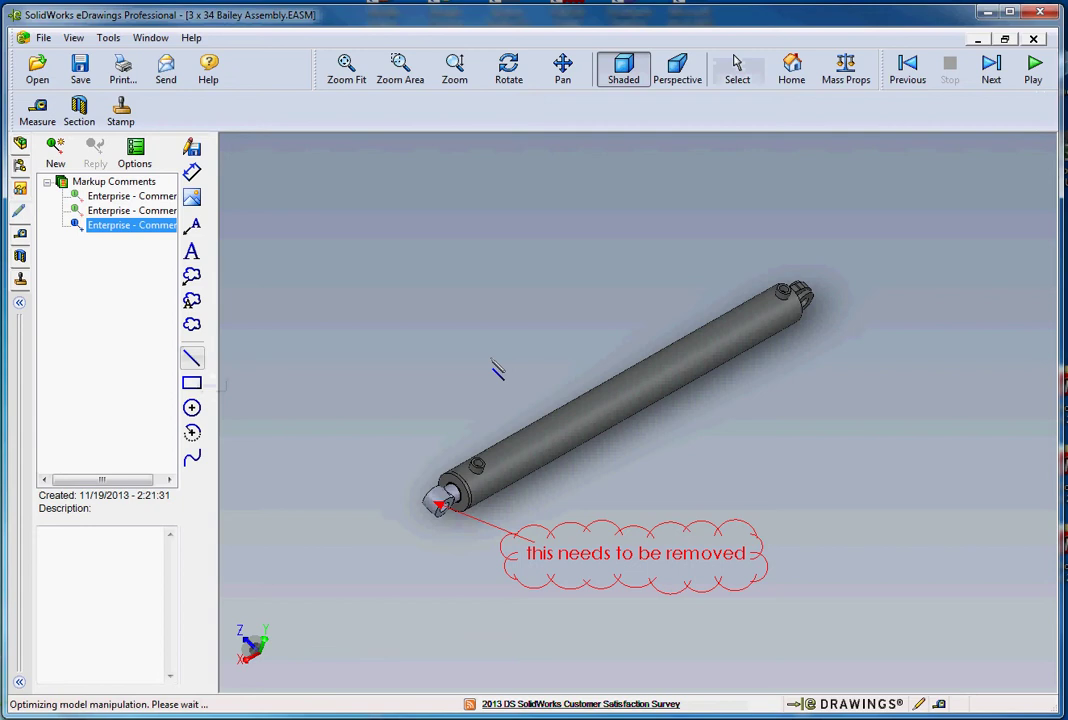
left_click(485, 388)
left_click(820, 388)
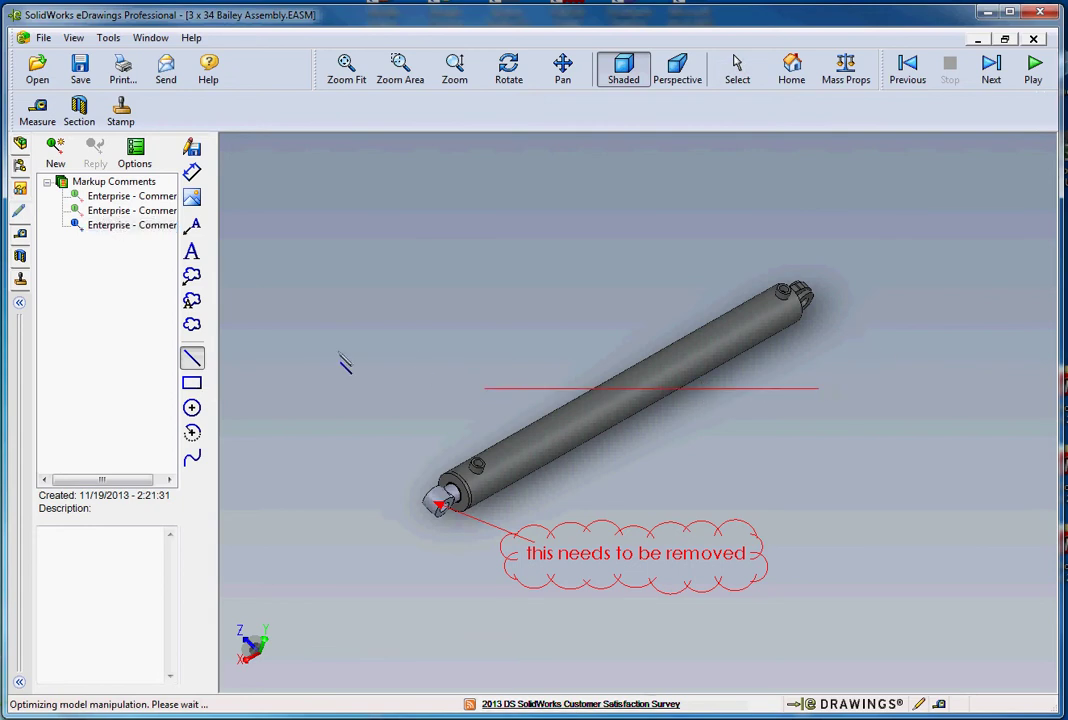
left_click(192, 407)
left_click_drag(771, 316, 818, 270)
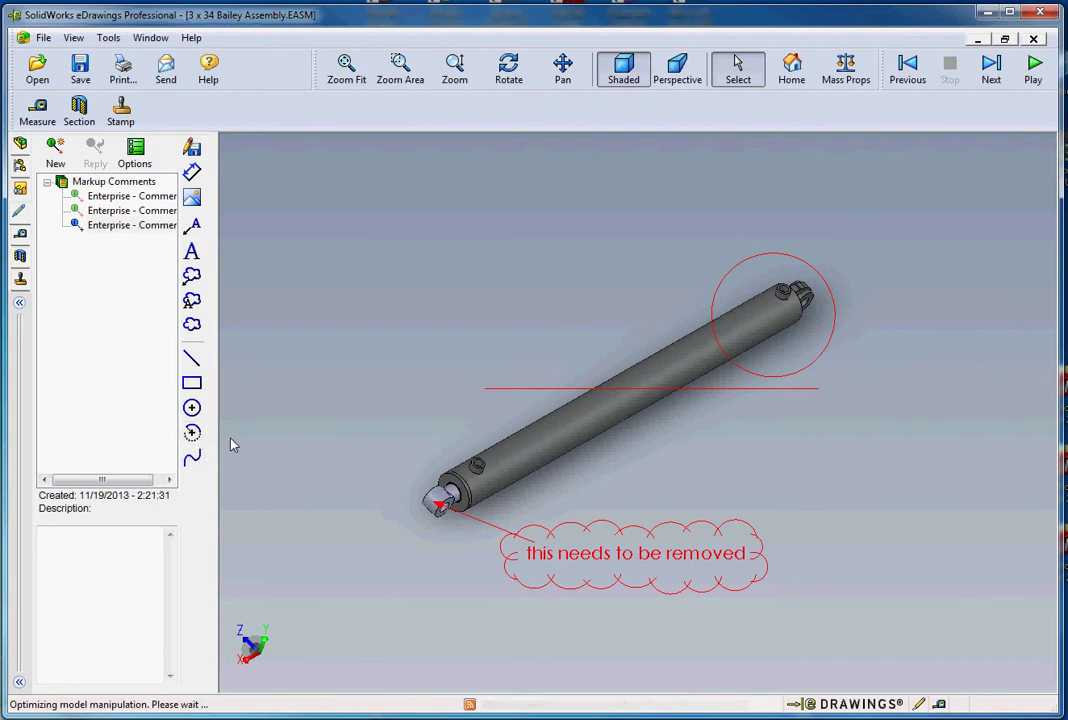
Measure the center distance between the barrel's rod-end edge and the hole picked at its far end, and clear the selection.
left_click(20, 235)
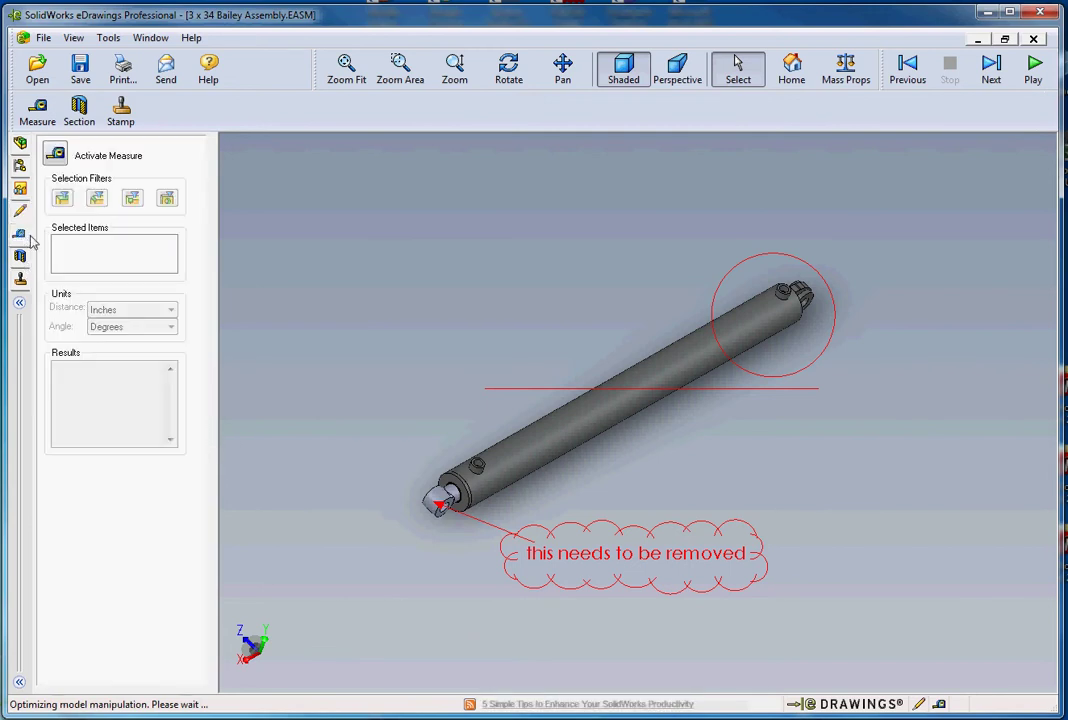
left_click(57, 155)
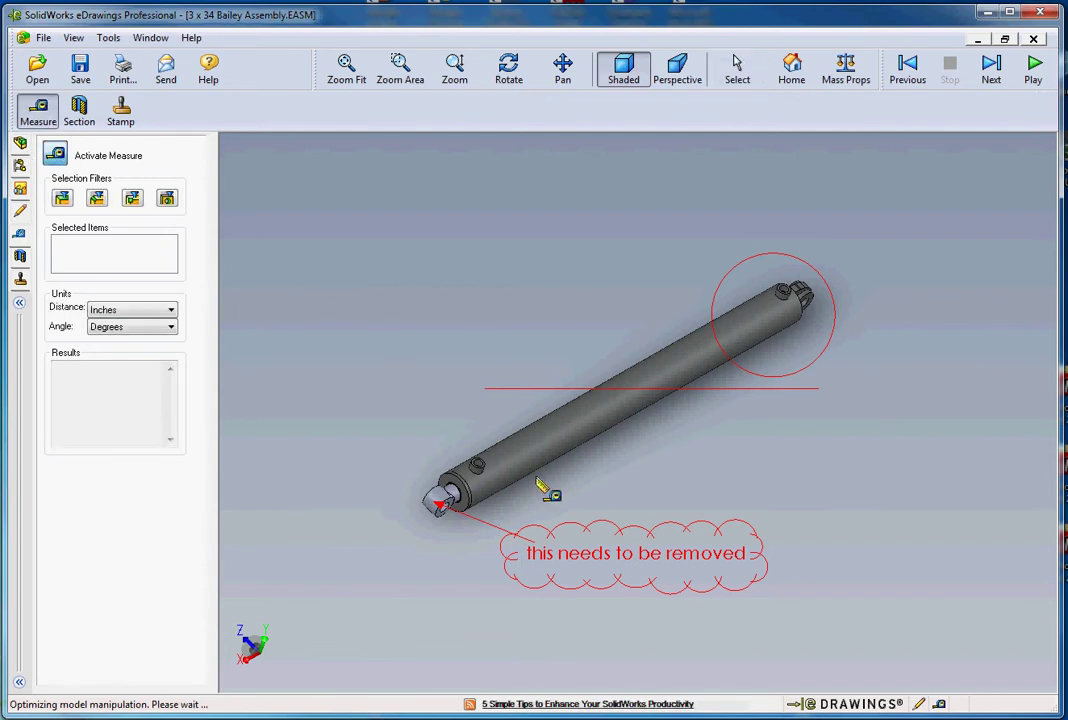
left_click(472, 506)
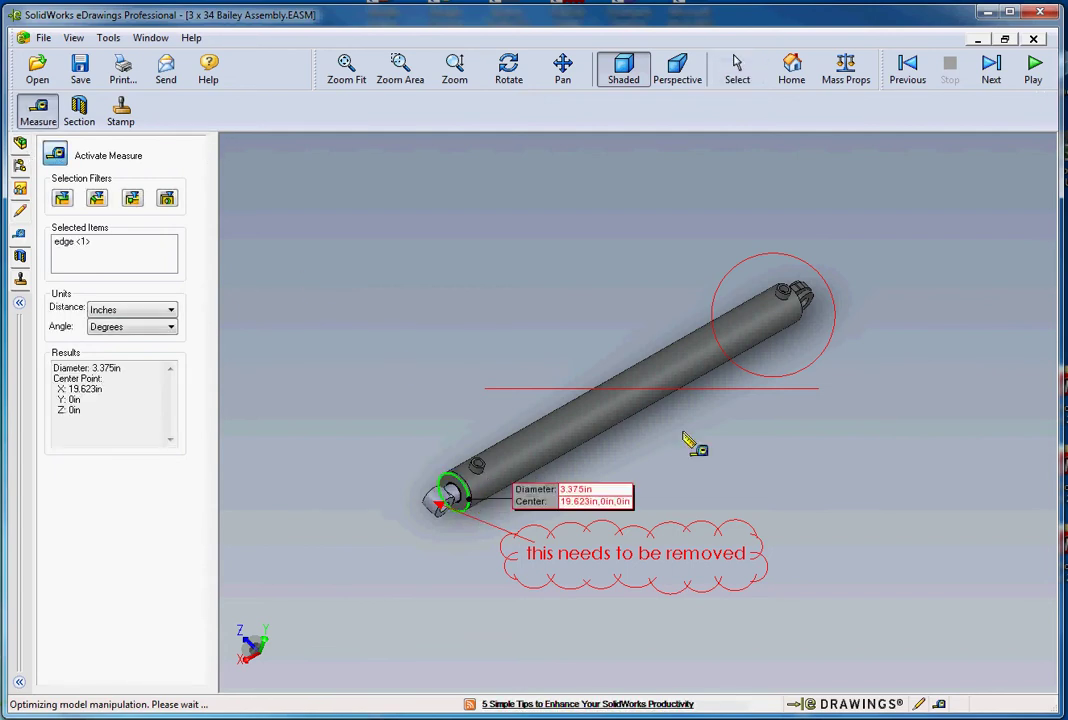
left_click(805, 318)
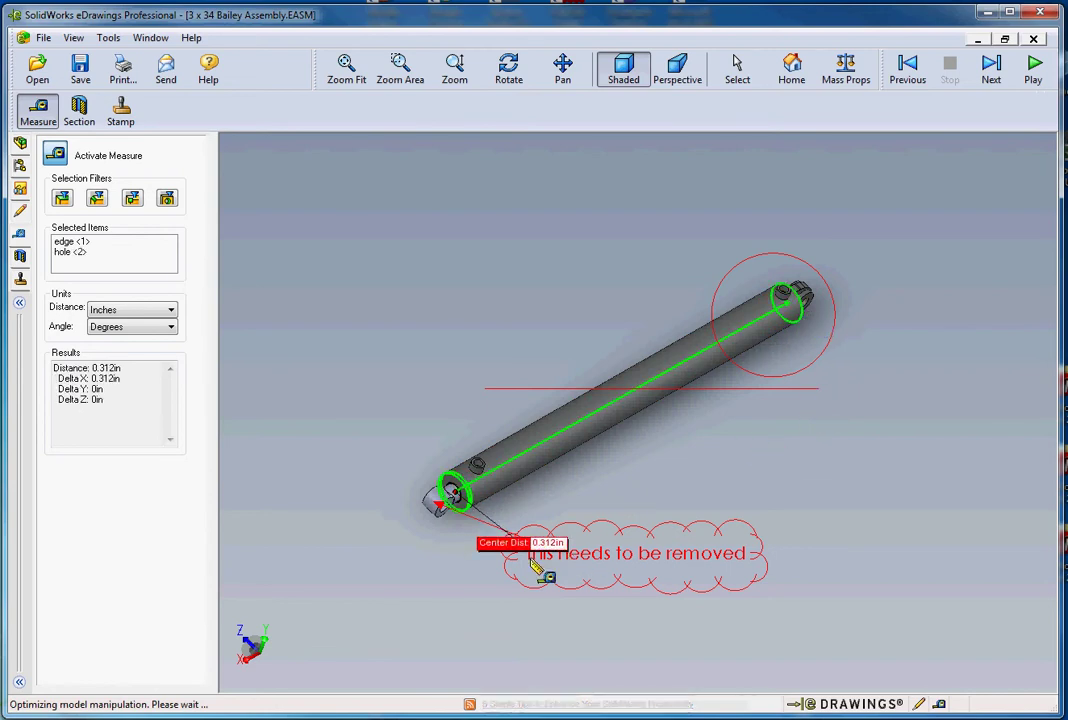
middle_click_drag(531, 560, 453, 558)
scroll(445, 545, "down", 4)
scroll(509, 398, "down", 4)
scroll(428, 356, "up", 3)
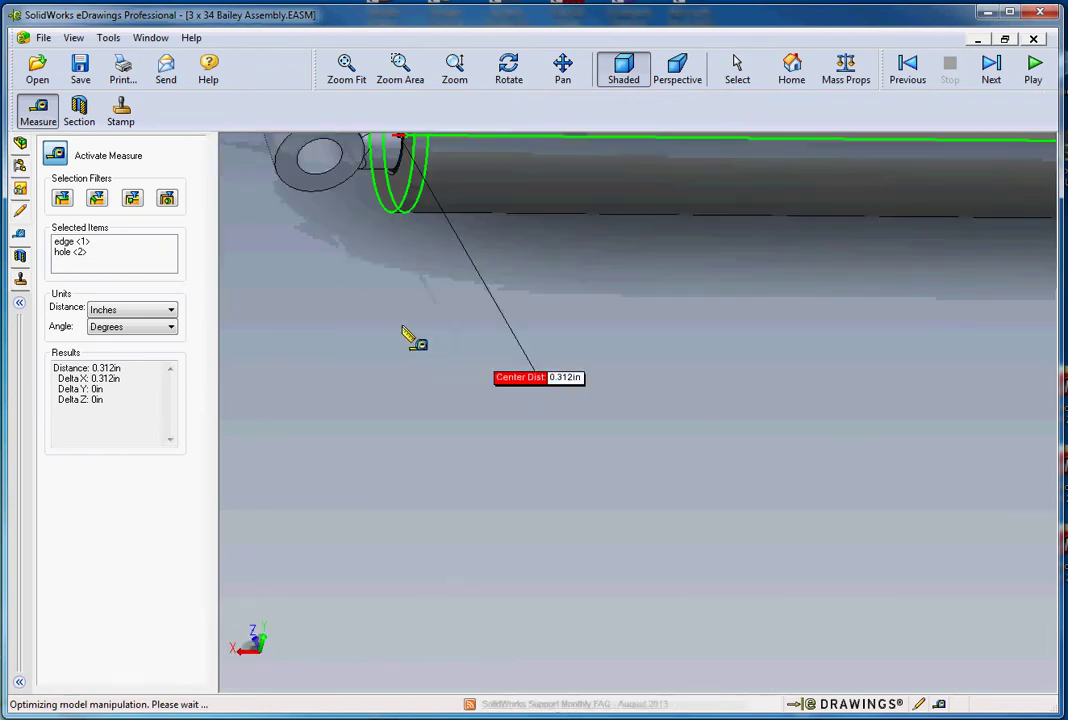
left_click(455, 325)
Measure the distance between a circular edge at the barrel's rod end and the circular edge at its far end.
scroll(475, 335, "up", 4)
scroll(555, 318, "down", 3)
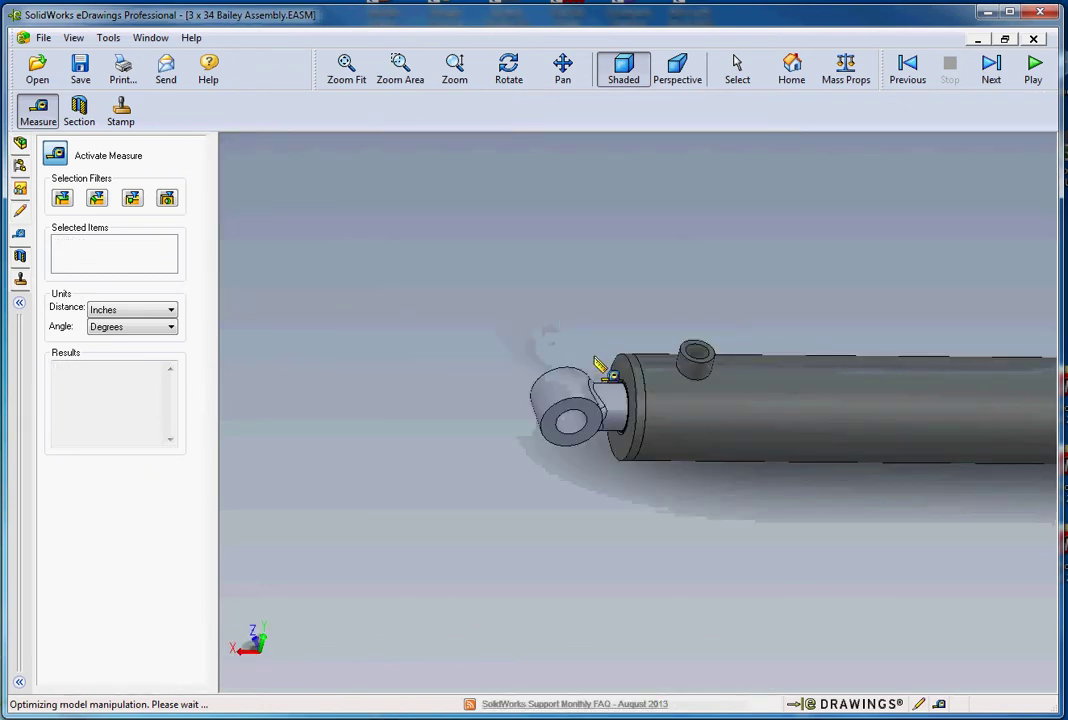
left_click(637, 384)
scroll(710, 534, "down", 5)
middle_click_drag(813, 510, 899, 520)
scroll(863, 498, "up", 6)
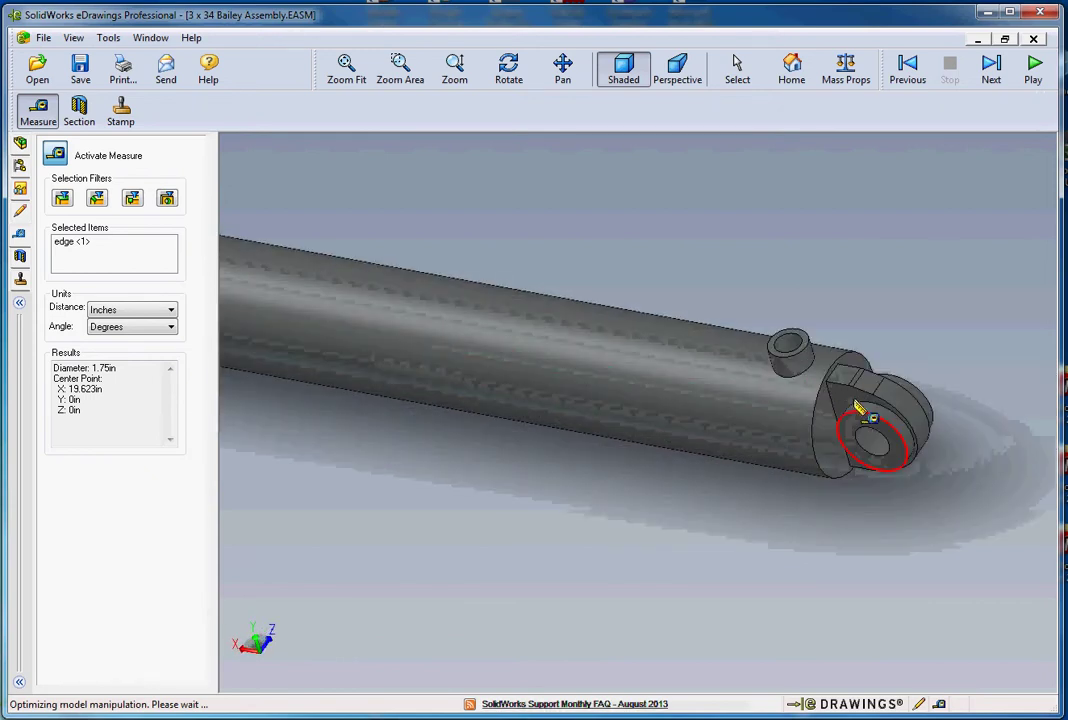
middle_click_drag(858, 410, 787, 429)
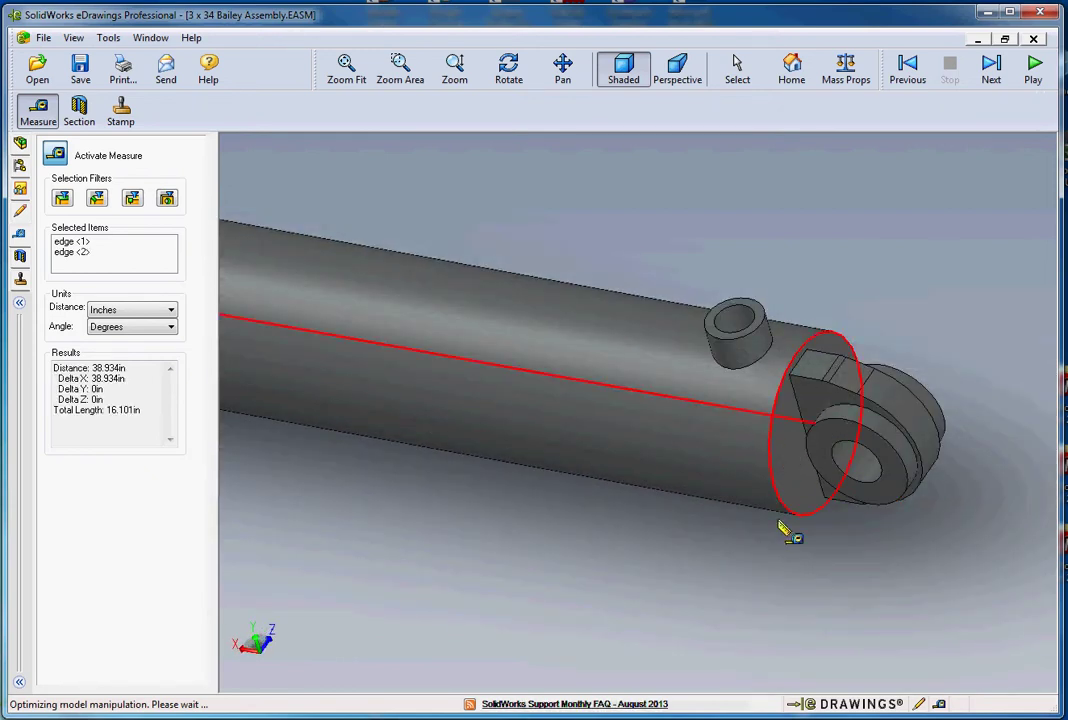
left_click(783, 453)
scroll(775, 522, "down", 4)
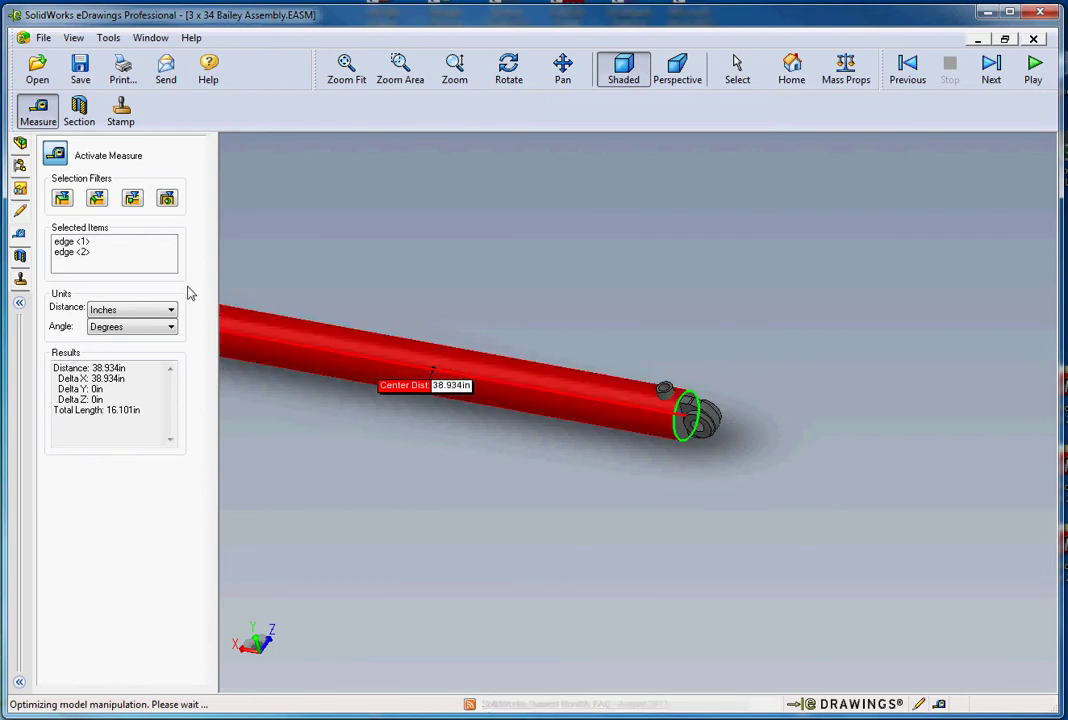
scroll(410, 460, "down", 3)
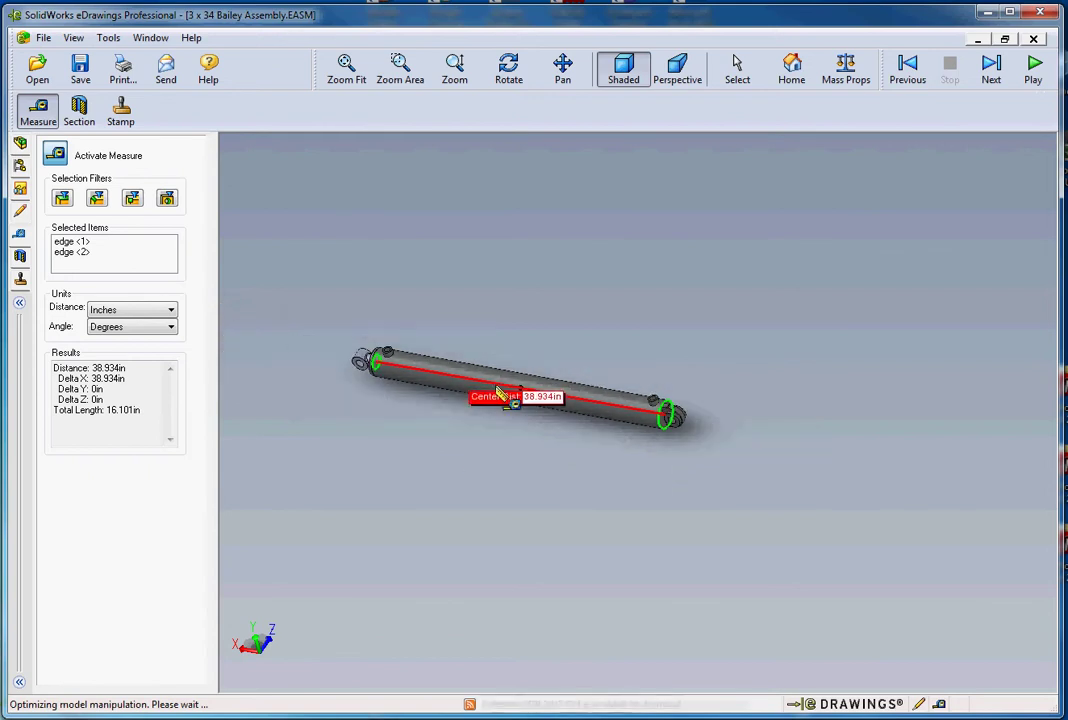
scroll(505, 398, "up", 3)
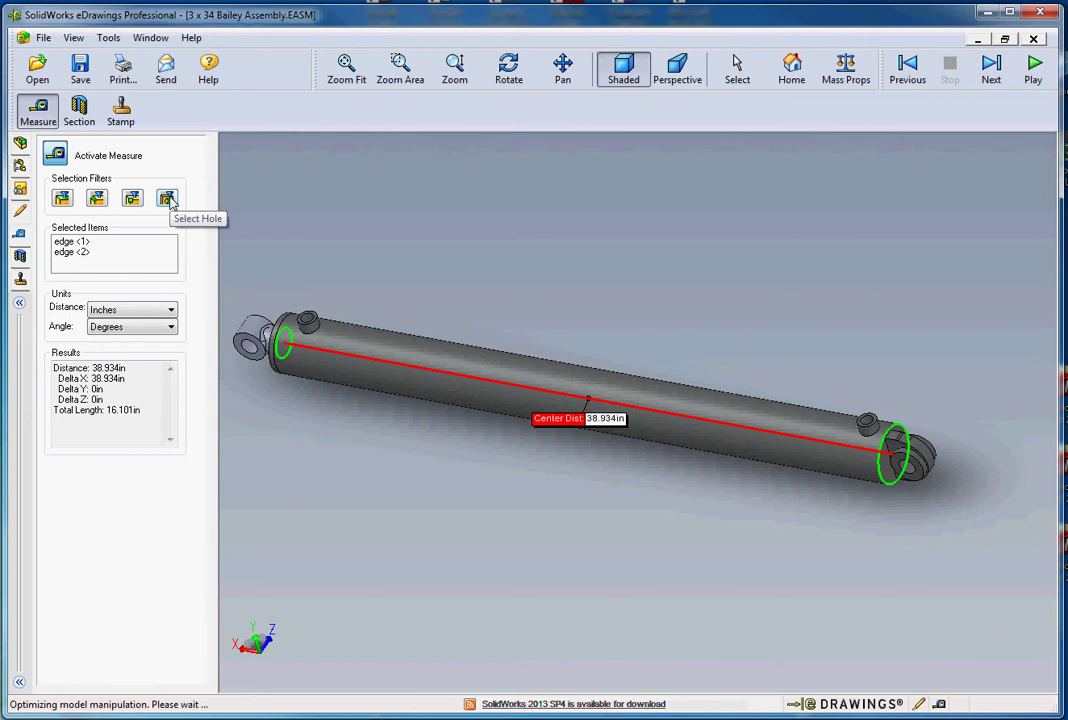
Measure the center distance between the rod eye hole and the far clevis hole, with the selection filter set to holes.
left_click(405, 257)
middle_click_drag(405, 257, 530, 354)
scroll(405, 424, "down", 3)
middle_click_drag(519, 549, 644, 580)
scroll(644, 580, "up", 6)
scroll(825, 532, "down", 1)
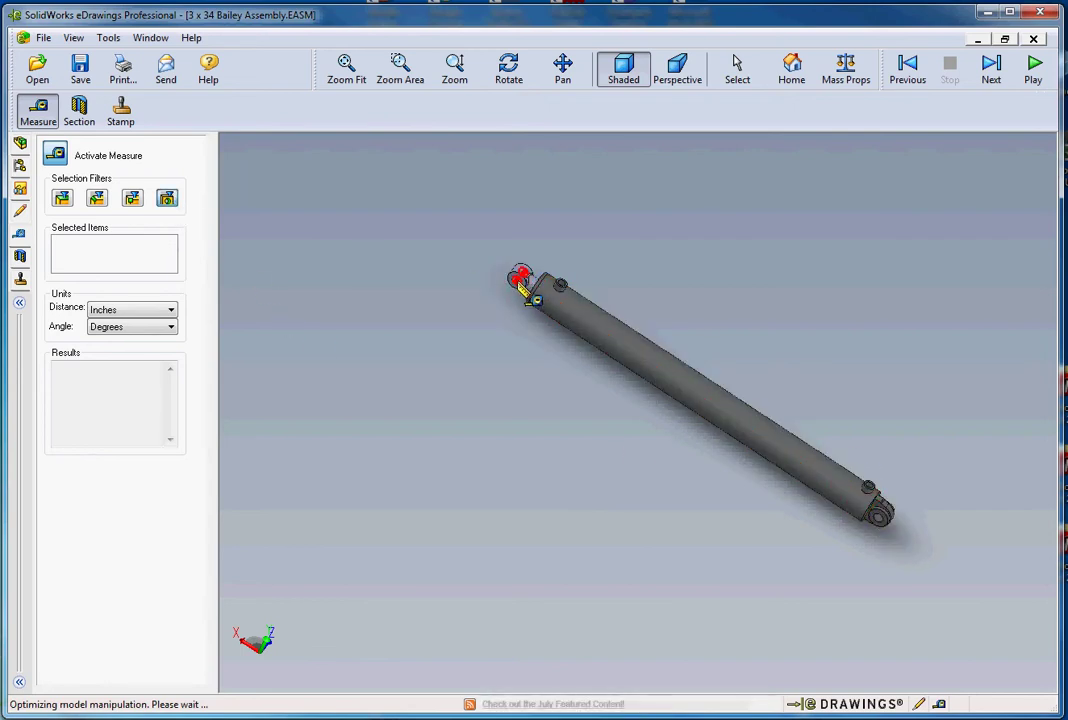
left_click(520, 282)
left_click(888, 535)
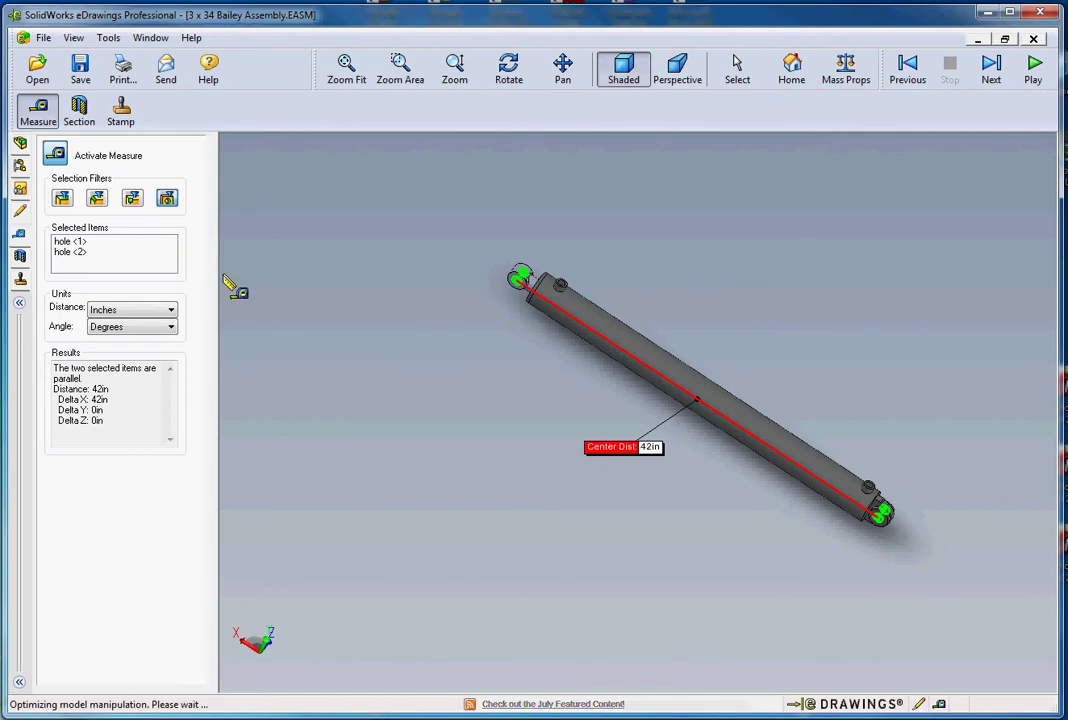
Clear the measurement and insert a cross section through the cylinder on the XY plane, with the plane and cap shown.
left_click(21, 259)
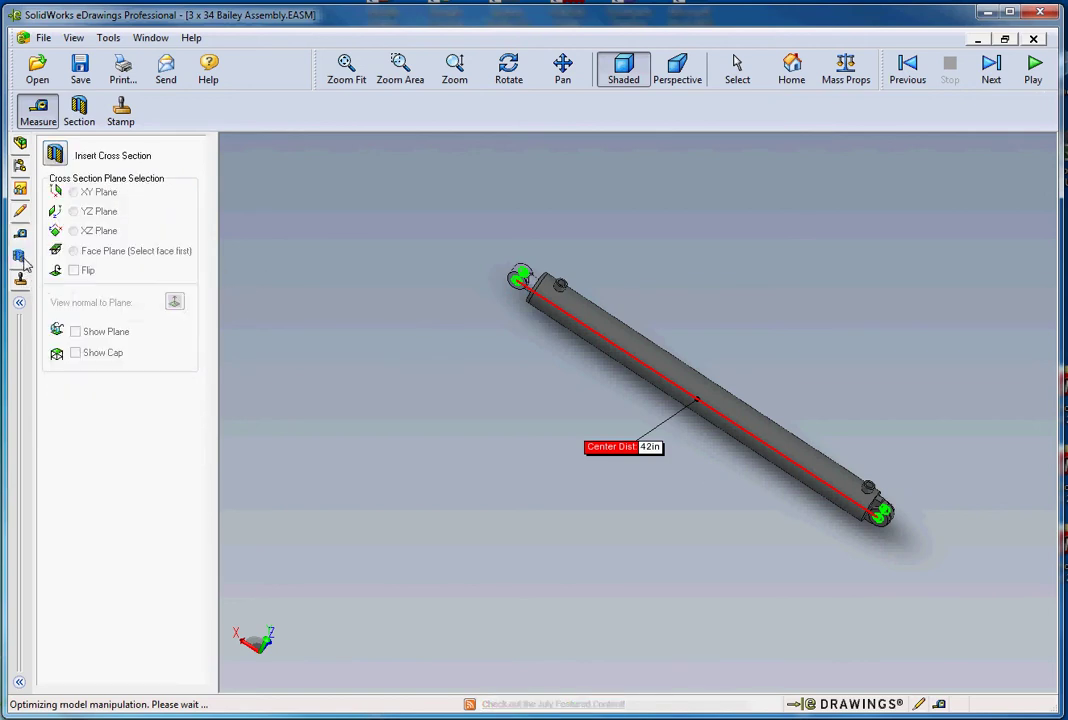
middle_click_drag(528, 492, 586, 415)
left_click(672, 424)
scroll(704, 408, "up", 3)
middle_click_drag(712, 418, 668, 373)
scroll(651, 352, "up", 3)
scroll(638, 369, "down", 3)
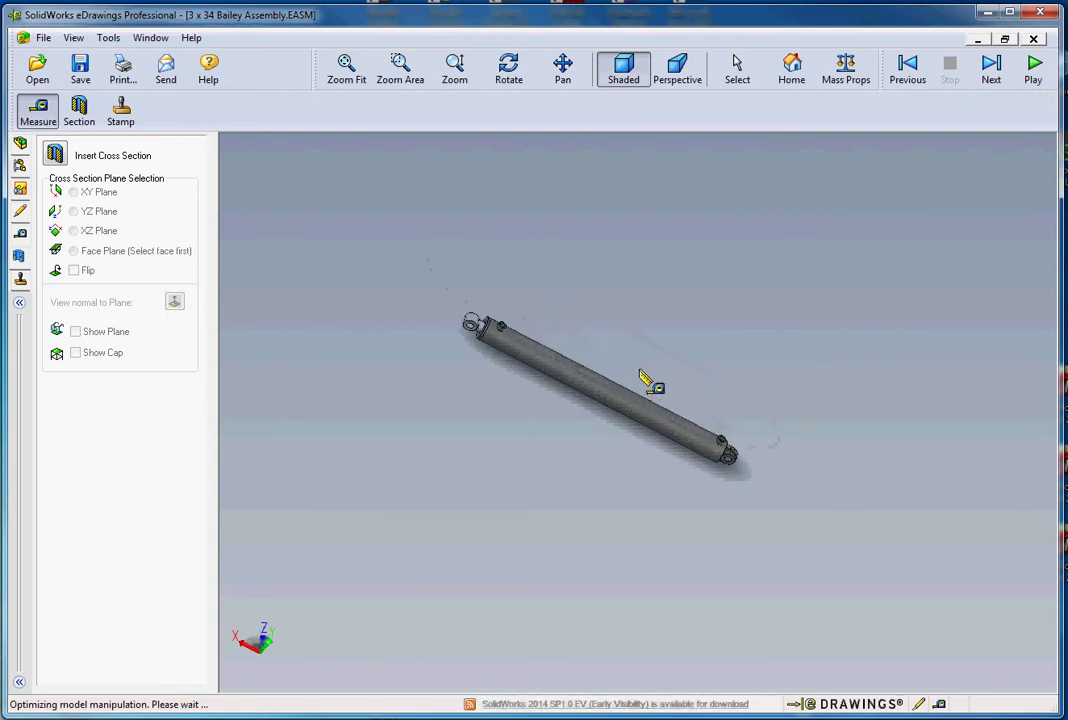
scroll(636, 368, "down", 5)
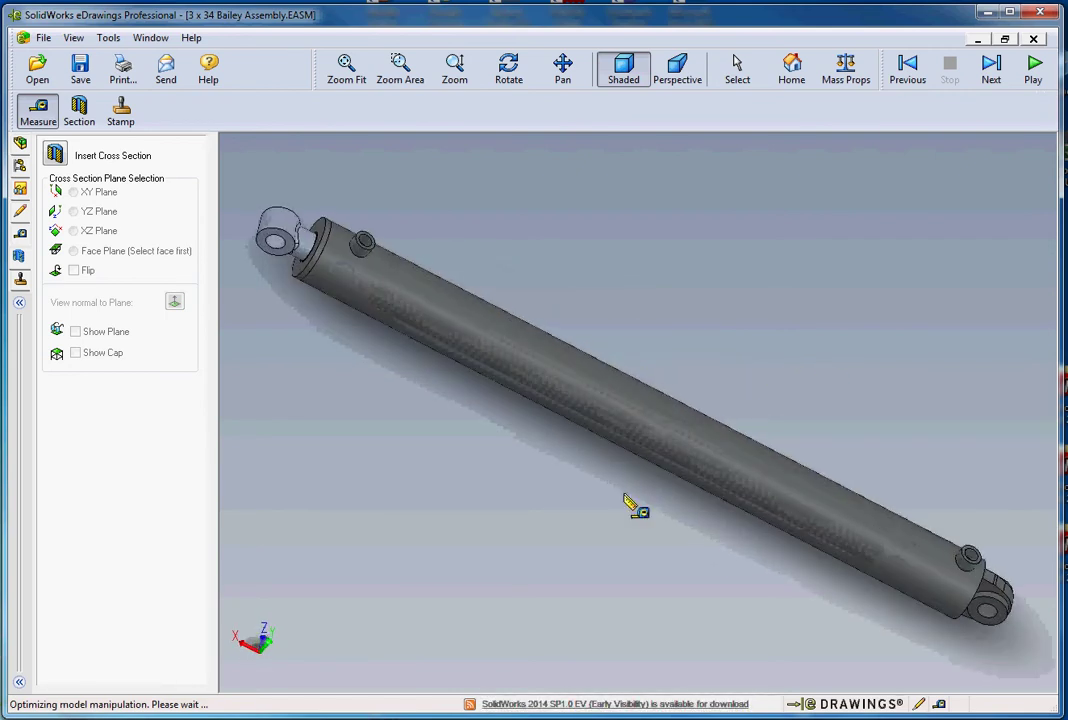
scroll(622, 489, "up", 1)
middle_click_drag(593, 508, 312, 294)
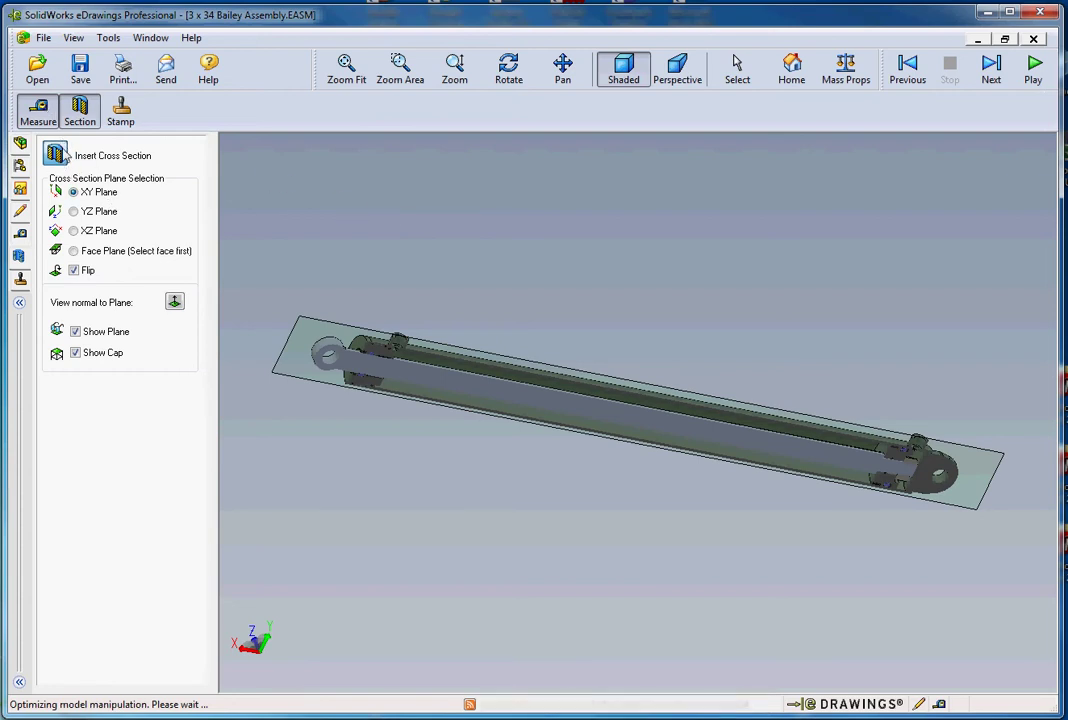
Switch the cross section to the YZ plane and the XZ plane, and turn the section off.
left_click(74, 213)
left_click(74, 231)
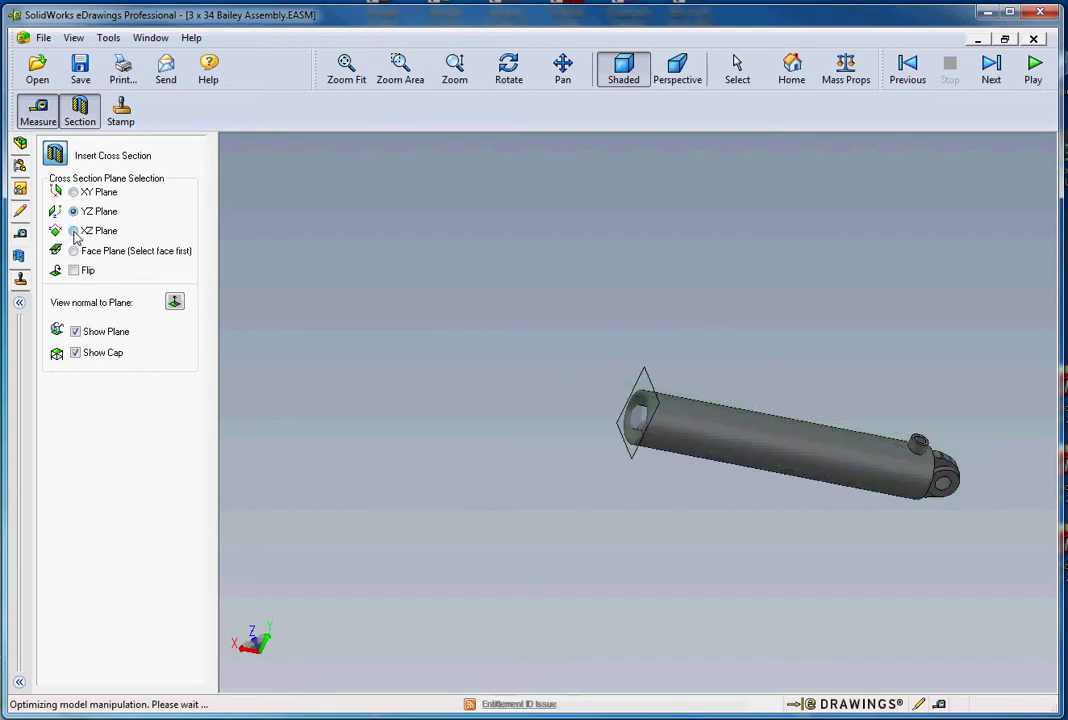
middle_click_drag(595, 465, 570, 450)
middle_click_drag(345, 335, 413, 385)
scroll(408, 376, "up", 1)
left_click(56, 154)
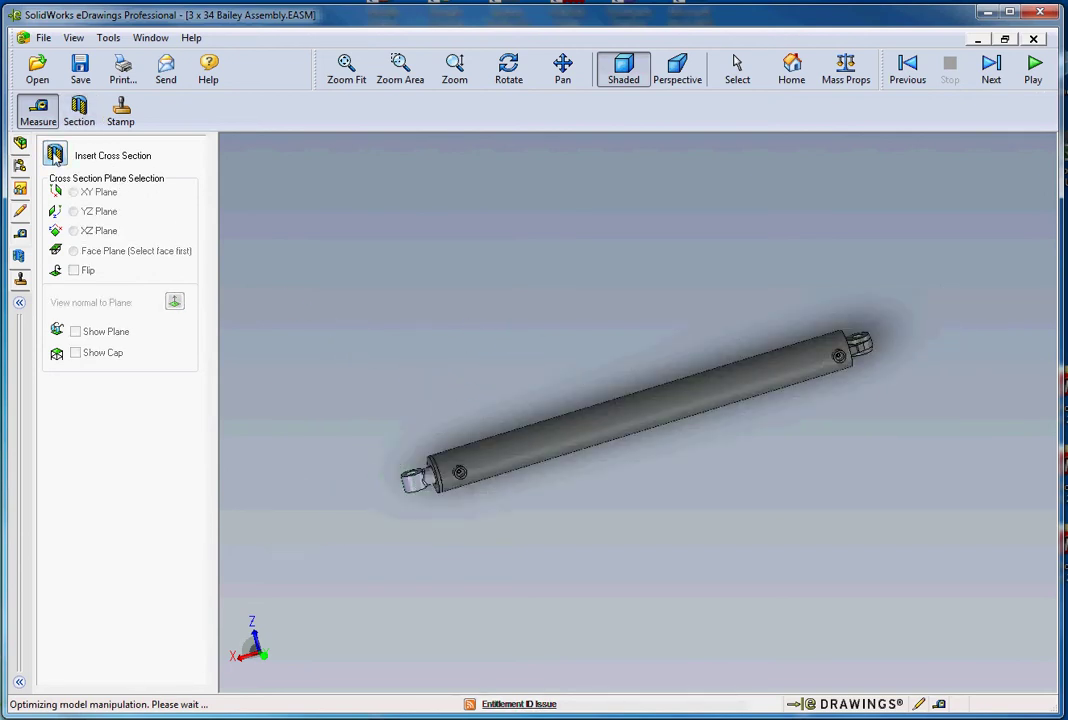
Reinsert the cross section on the XY plane and examine the cut at the rod end and clevis end.
left_click(79, 110)
middle_click_drag(536, 489, 489, 534)
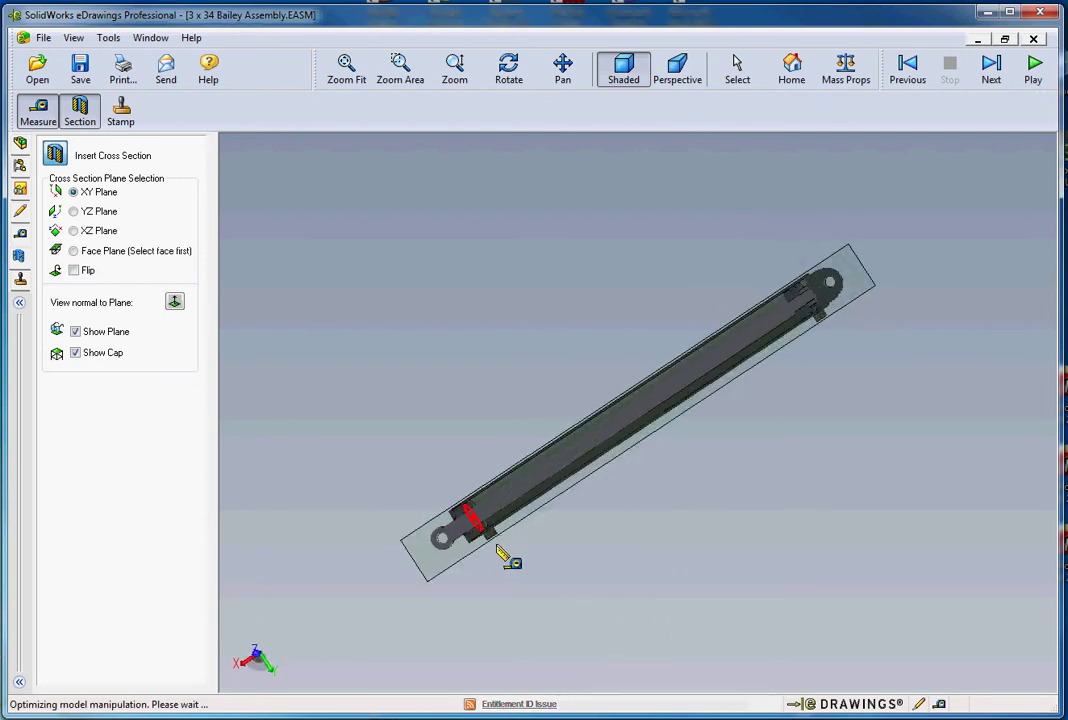
scroll(495, 520, "up", 4)
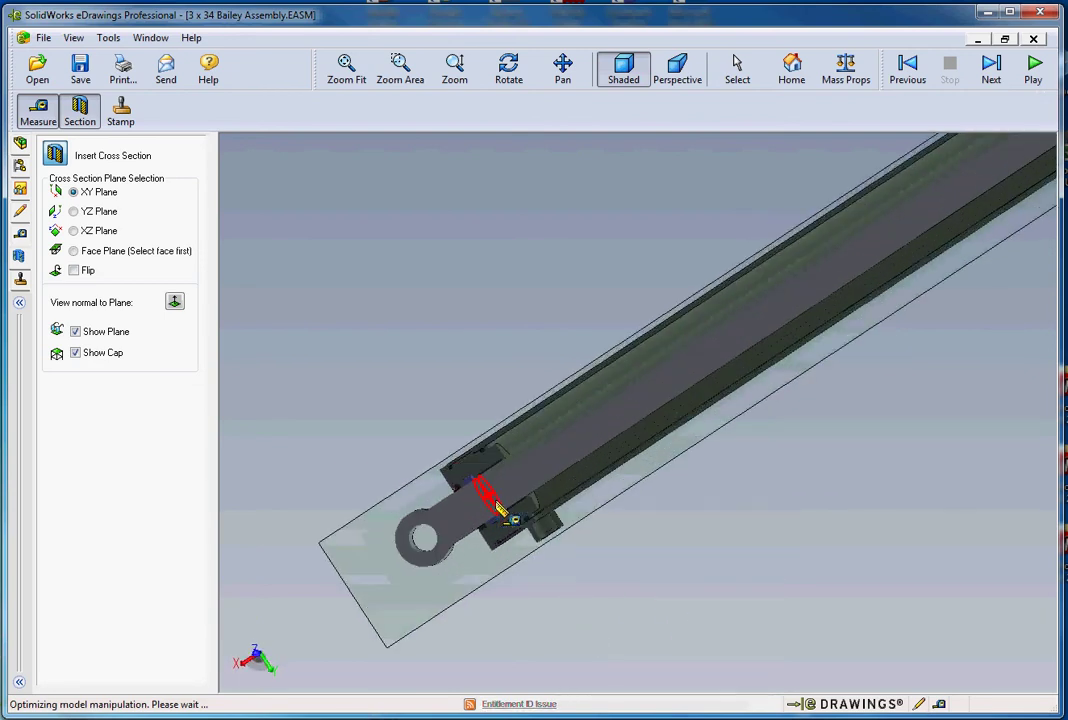
middle_click_drag(497, 505, 566, 492)
scroll(540, 496, "down", 5)
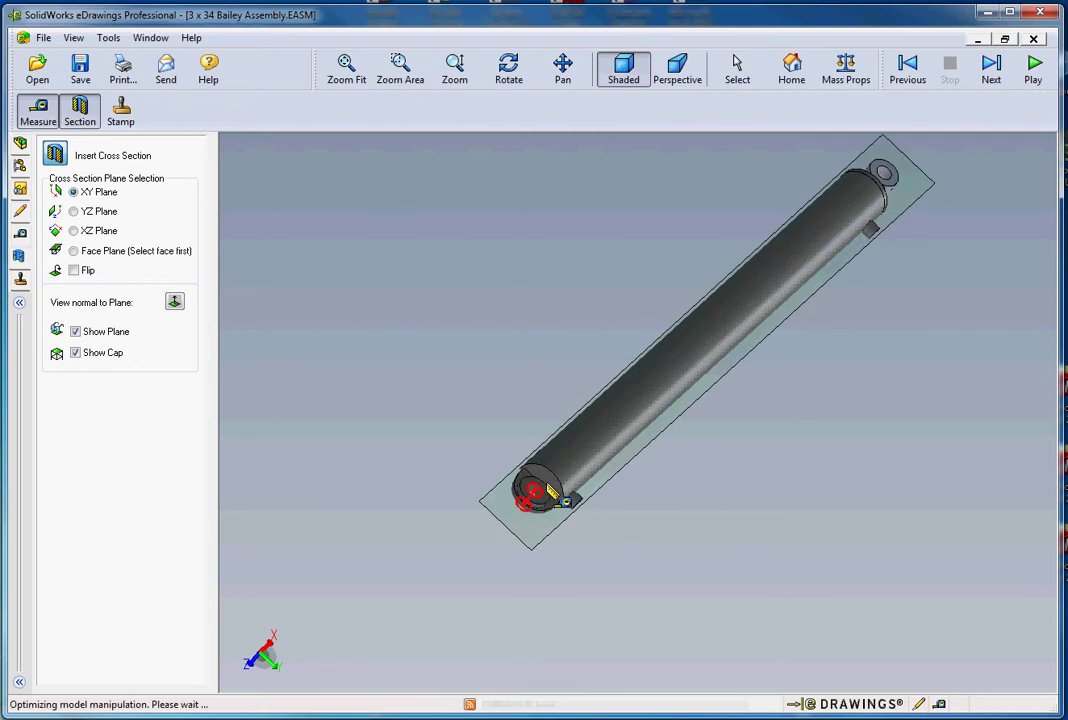
scroll(551, 492, "up", 3)
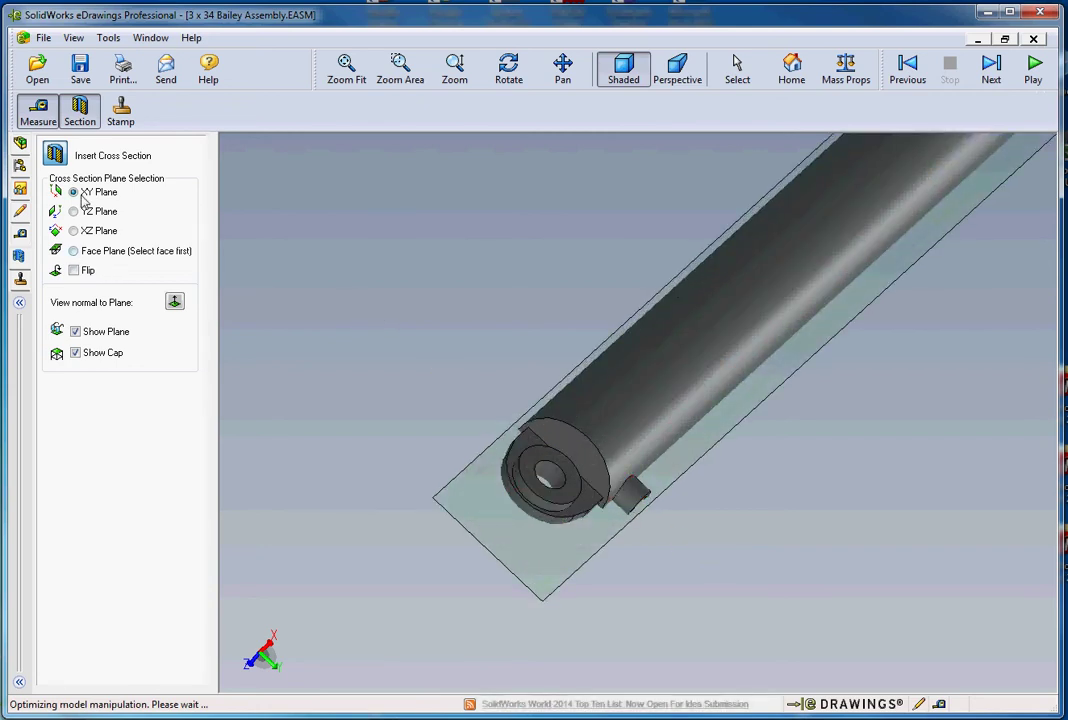
Exit the measure tool and section the cylinder on a face plane taken from a face at the clevis end.
left_click(78, 250)
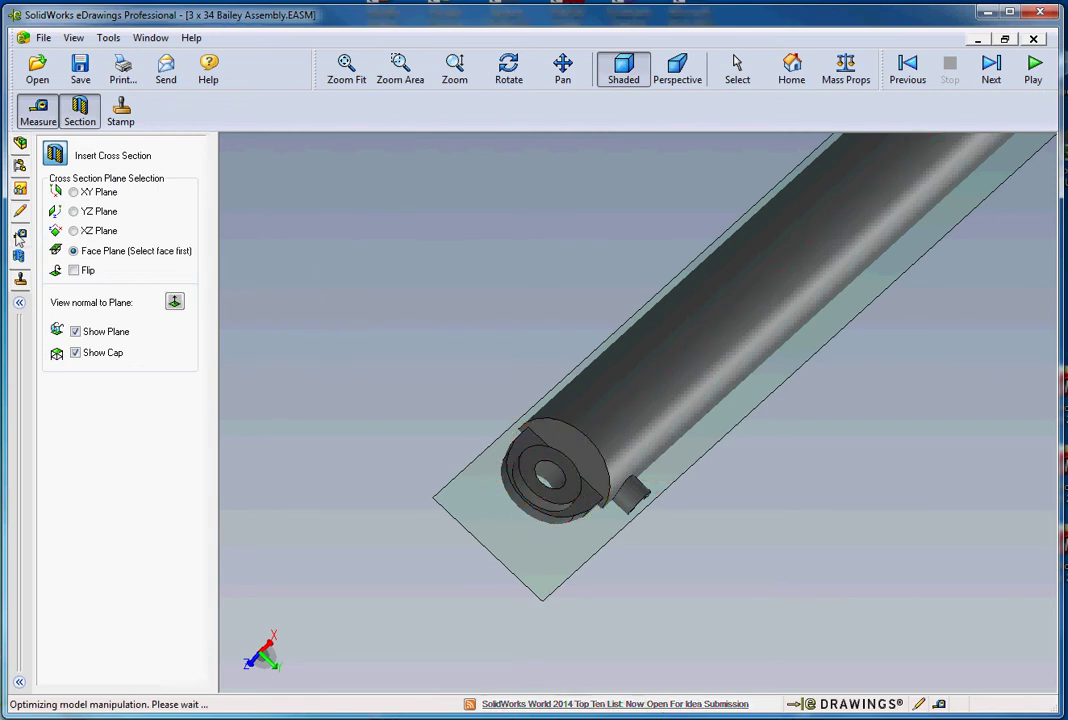
left_click(20, 233)
left_click(55, 155)
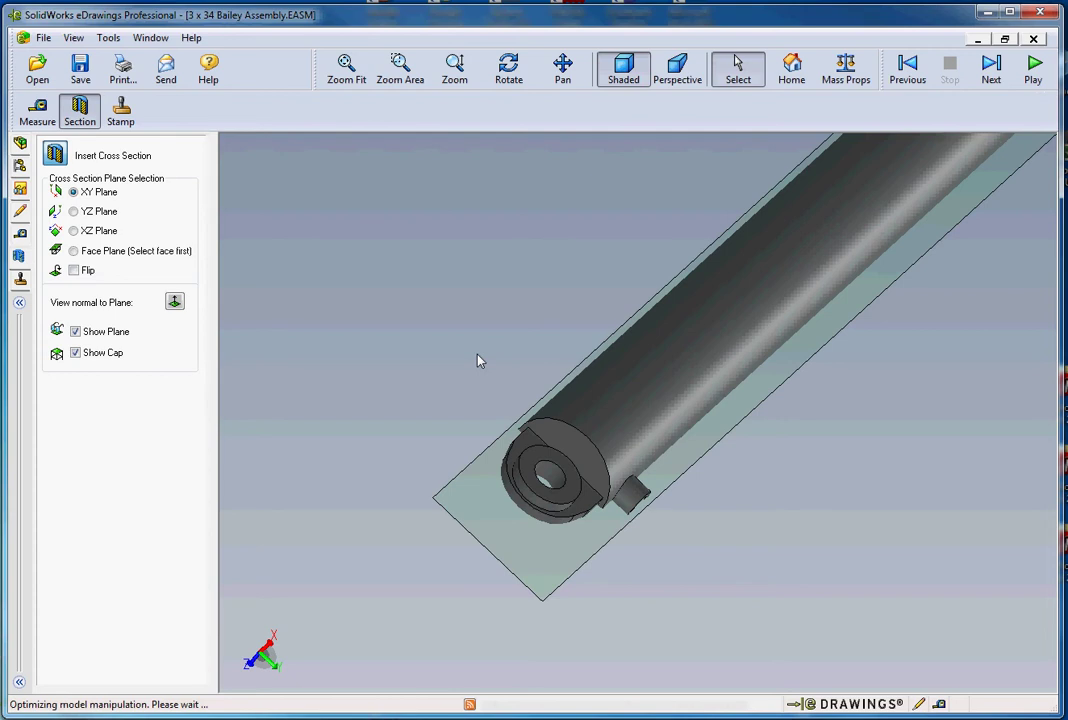
left_click(573, 494)
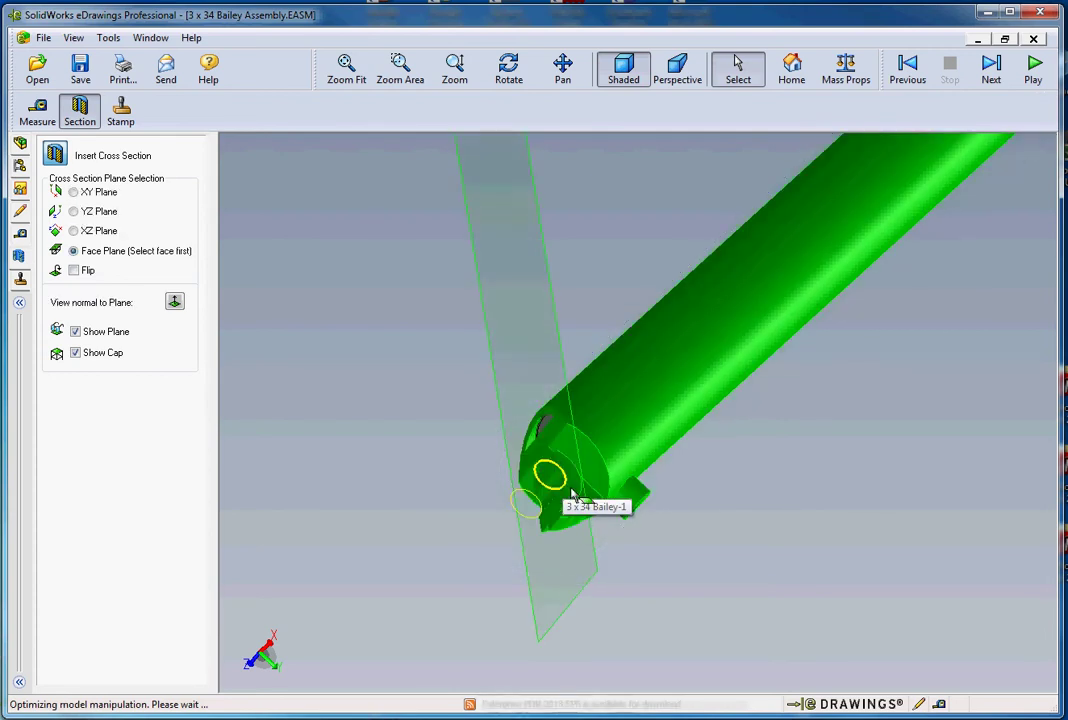
mouse_move(656, 560)
middle_mouse_down()
mouse_move(622, 591)
mouse_move(637, 556)
middle_mouse_up()
scroll(640, 504, "up", 3)
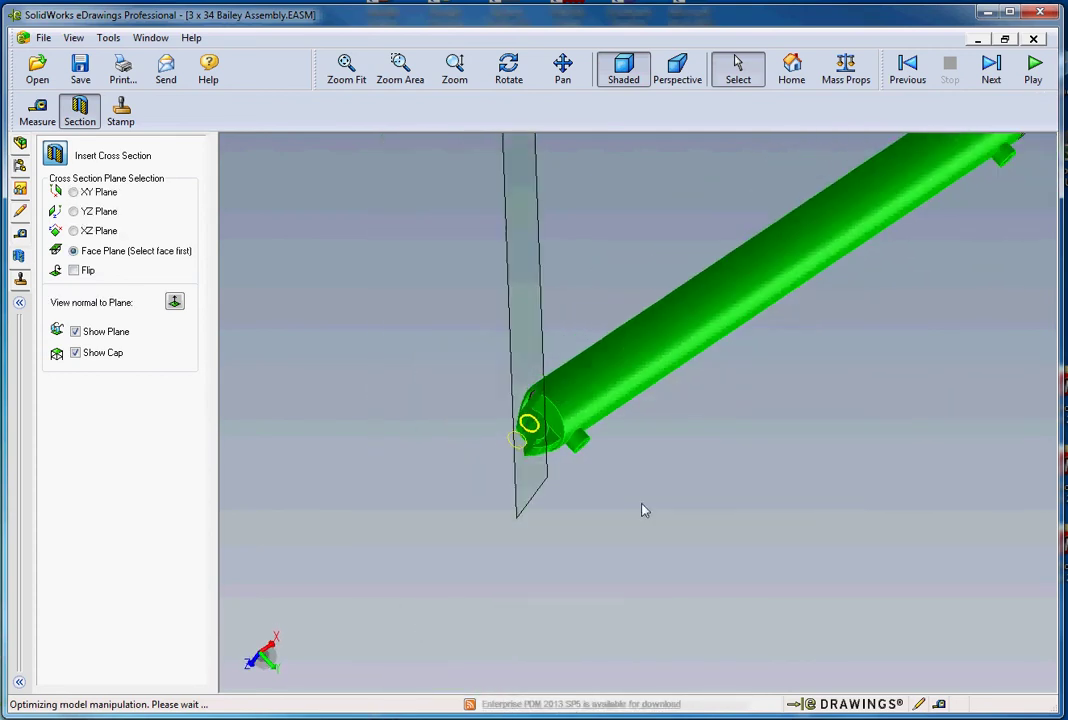
middle_click_drag(641, 504, 668, 556)
scroll(661, 562, "down", 4)
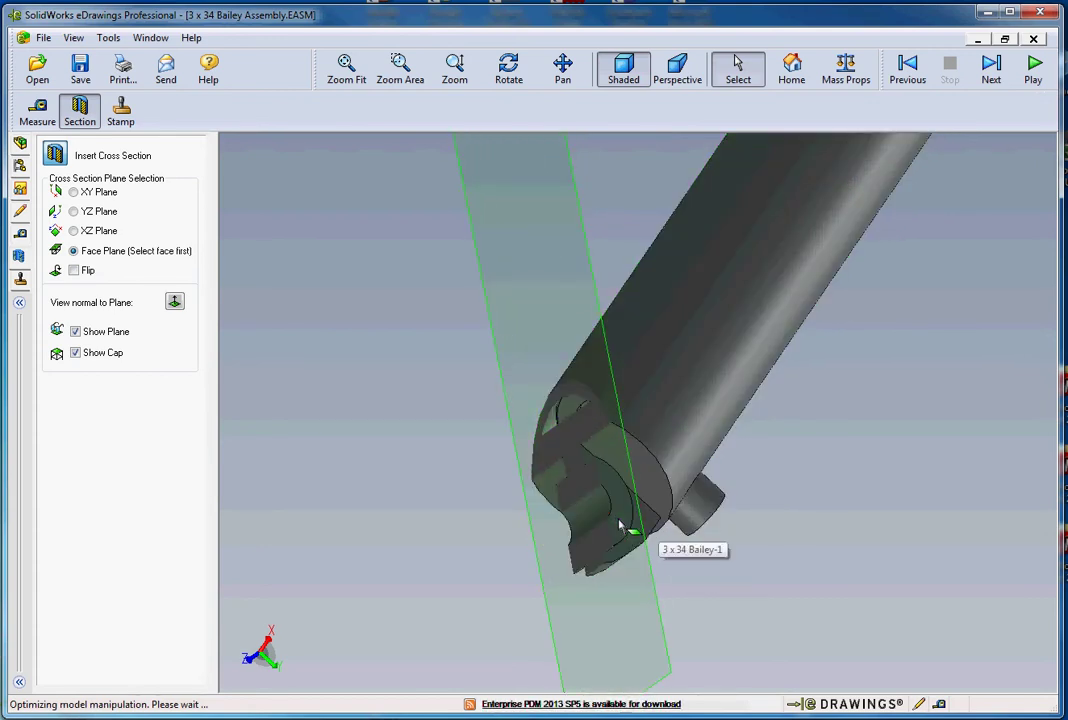
Section on the XZ plane, select the clevis's ring-shaped face and try the face plane option again.
left_click(73, 230)
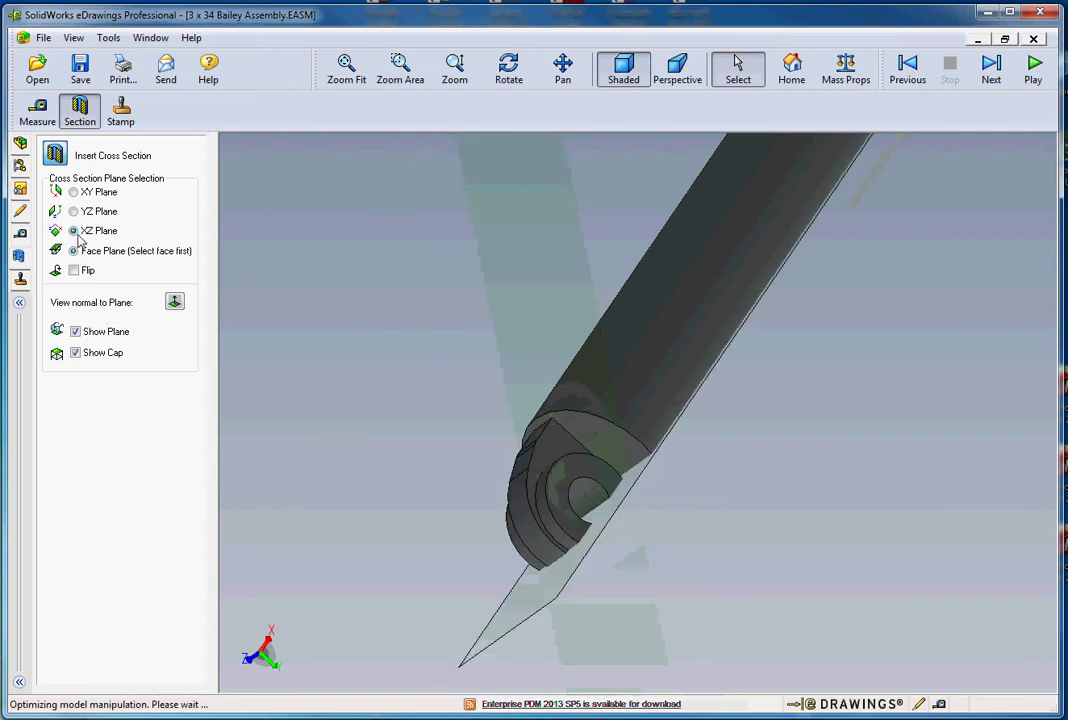
left_click(562, 484)
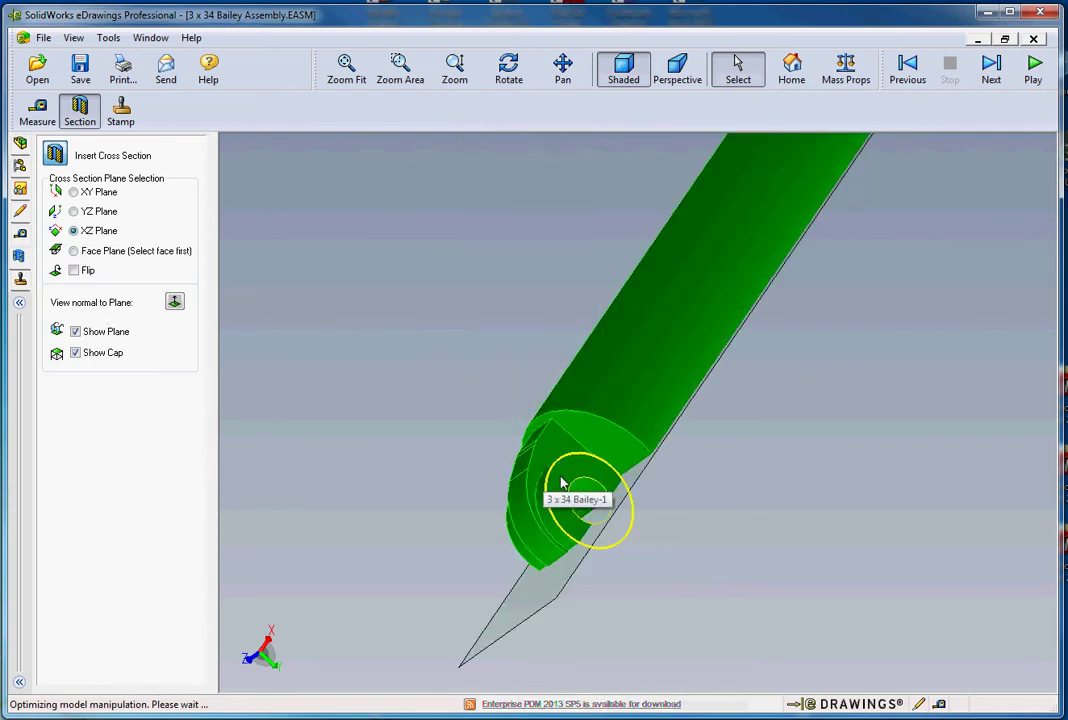
left_click(74, 251)
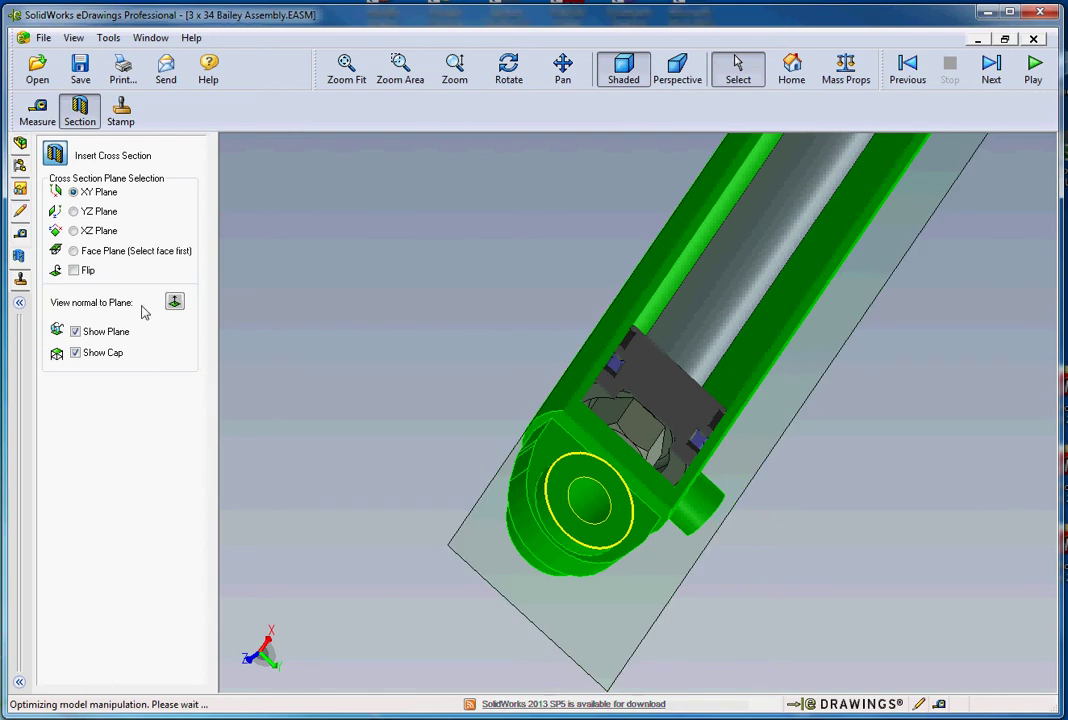
Flip the XY plane cross section and toggle the section plane's display off and back on.
left_click(73, 270)
middle_click_drag(512, 423, 575, 503)
scroll(820, 484, "up", 3)
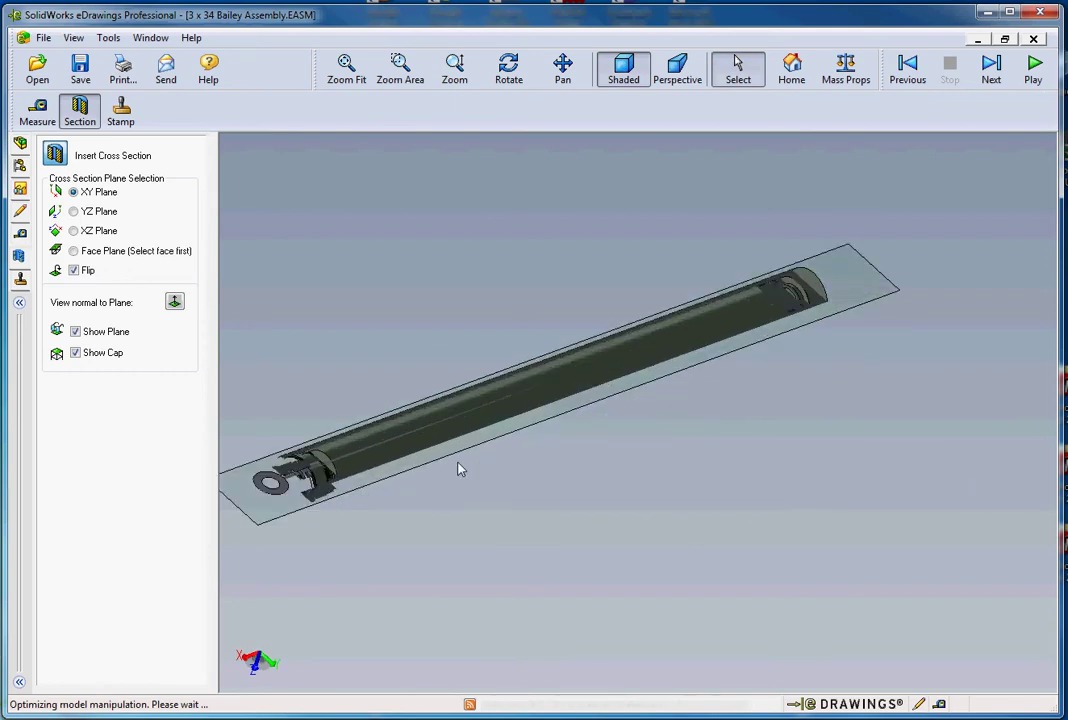
scroll(460, 467, "up", 5)
scroll(565, 548, "down", 5)
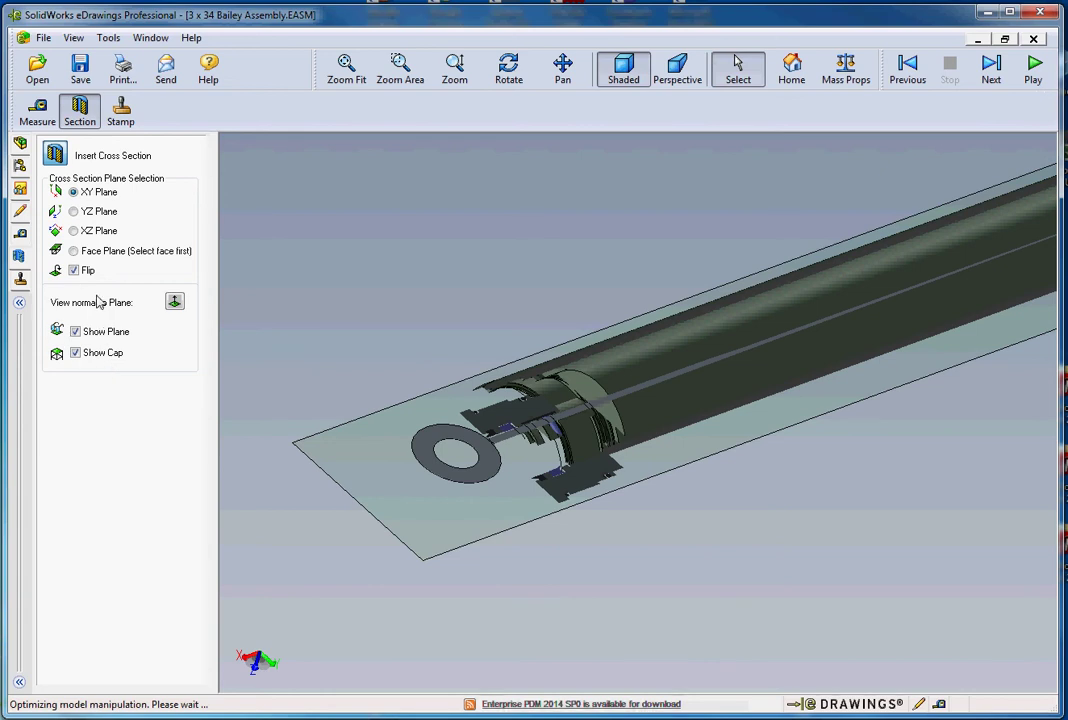
left_click(77, 331)
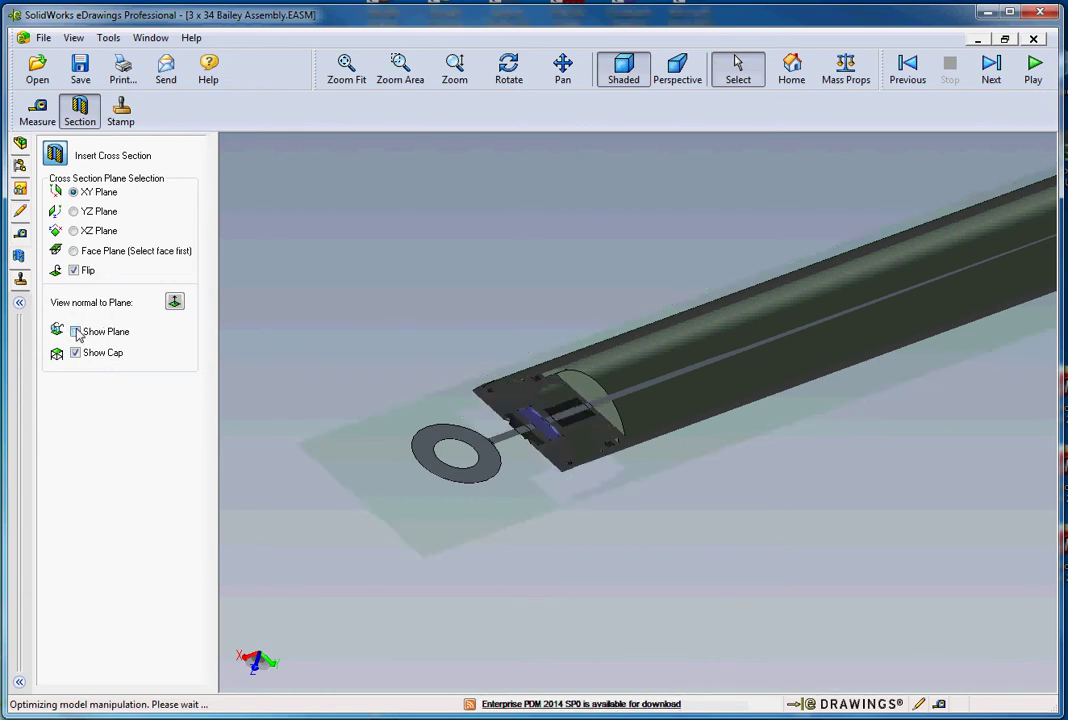
left_click(77, 331)
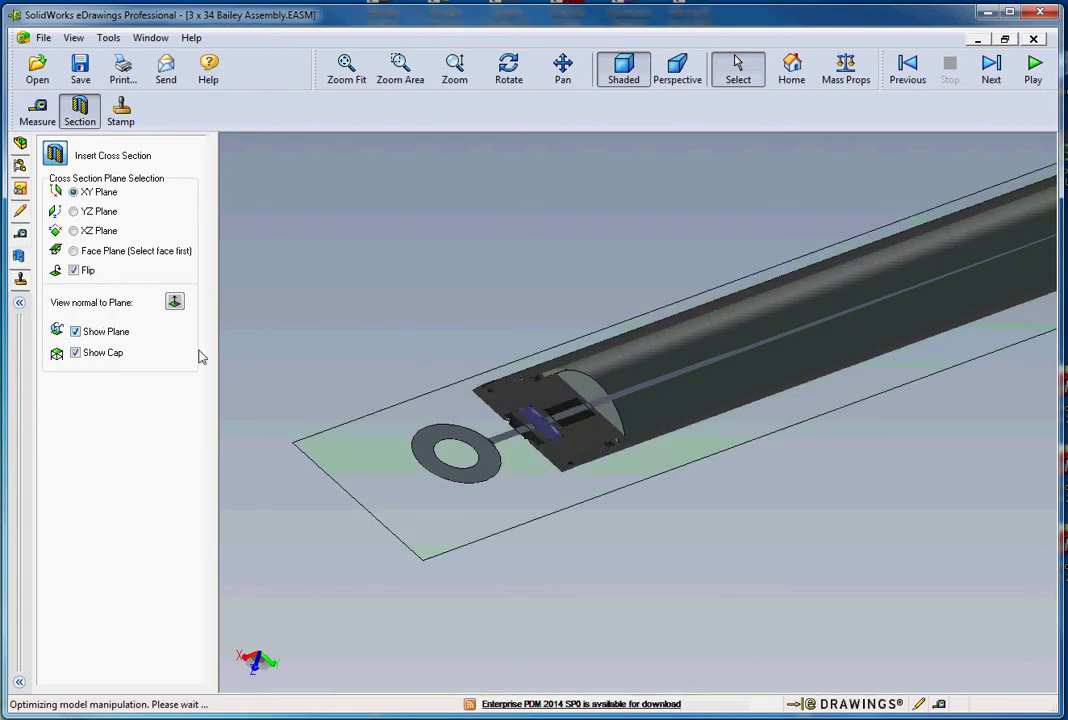
Turn off the flip on the XY cross section and inspect the cut through the rod-end gland.
left_click(74, 270)
middle_click_drag(622, 539, 610, 372)
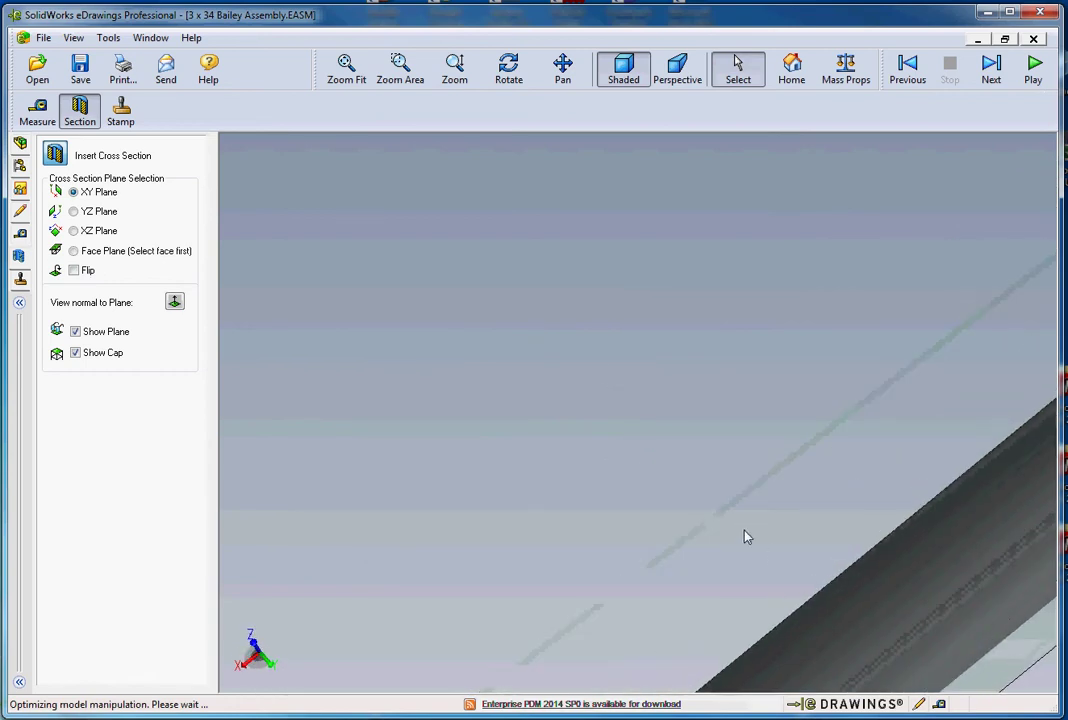
scroll(744, 553, "up", 1)
scroll(744, 567, "up", 8)
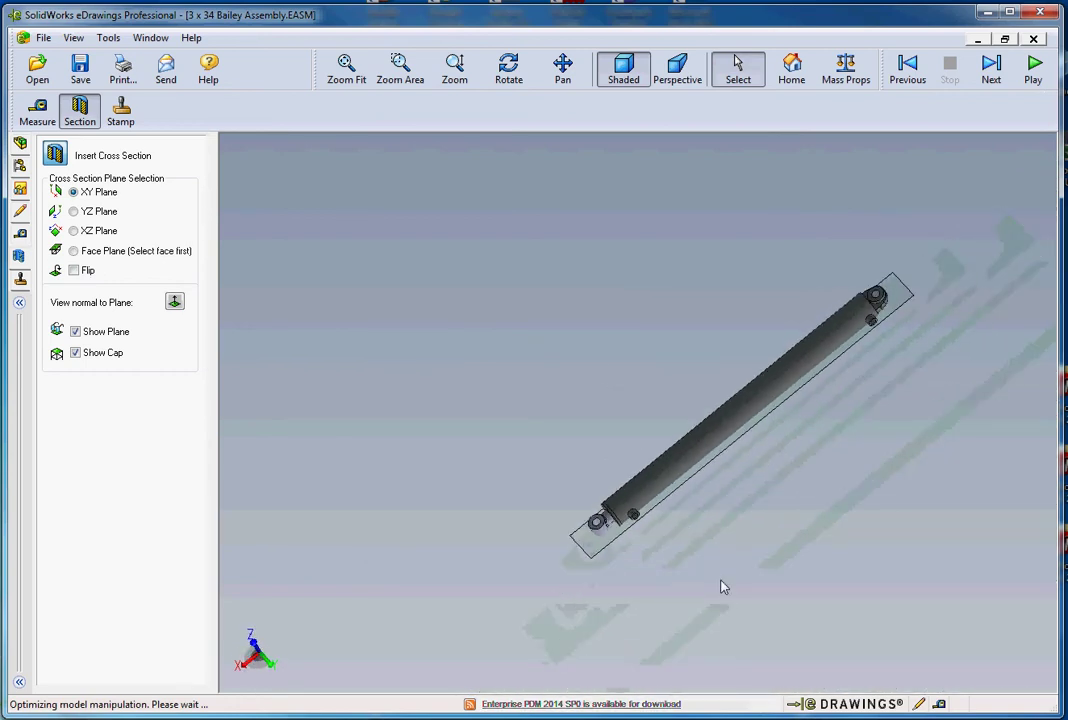
middle_click_drag(710, 569, 632, 374)
scroll(625, 385, "down", 8)
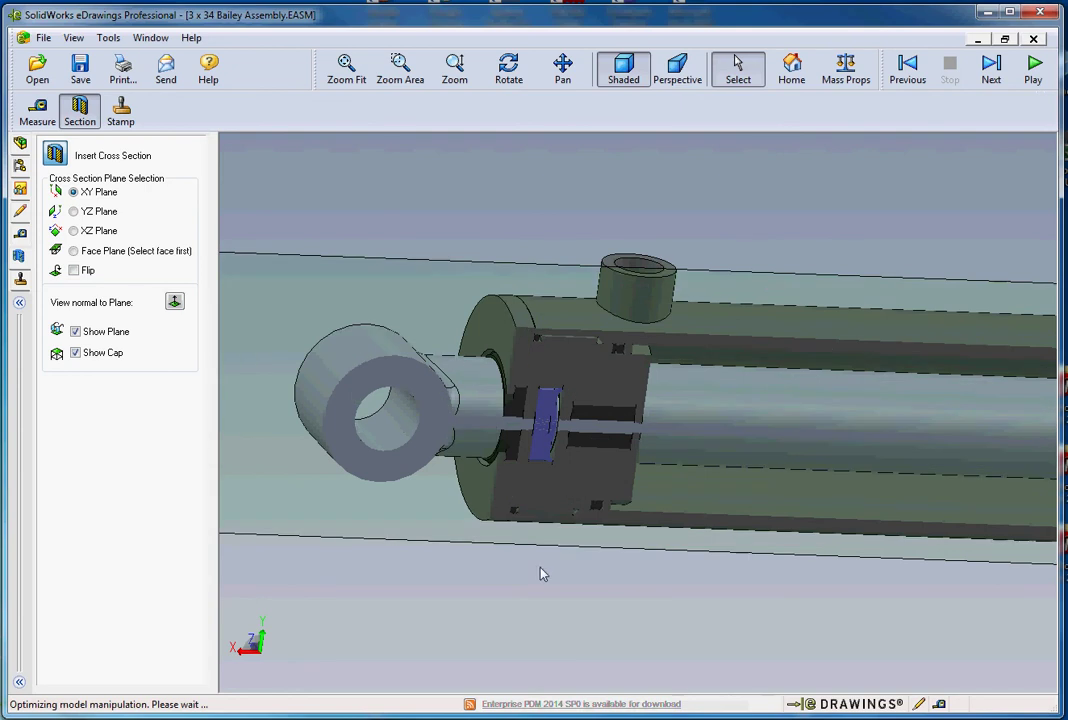
Hide the section plane, compare the cut with and without the cap, and examine the gland and seals with the cap hidden.
left_click(74, 352)
left_click(74, 332)
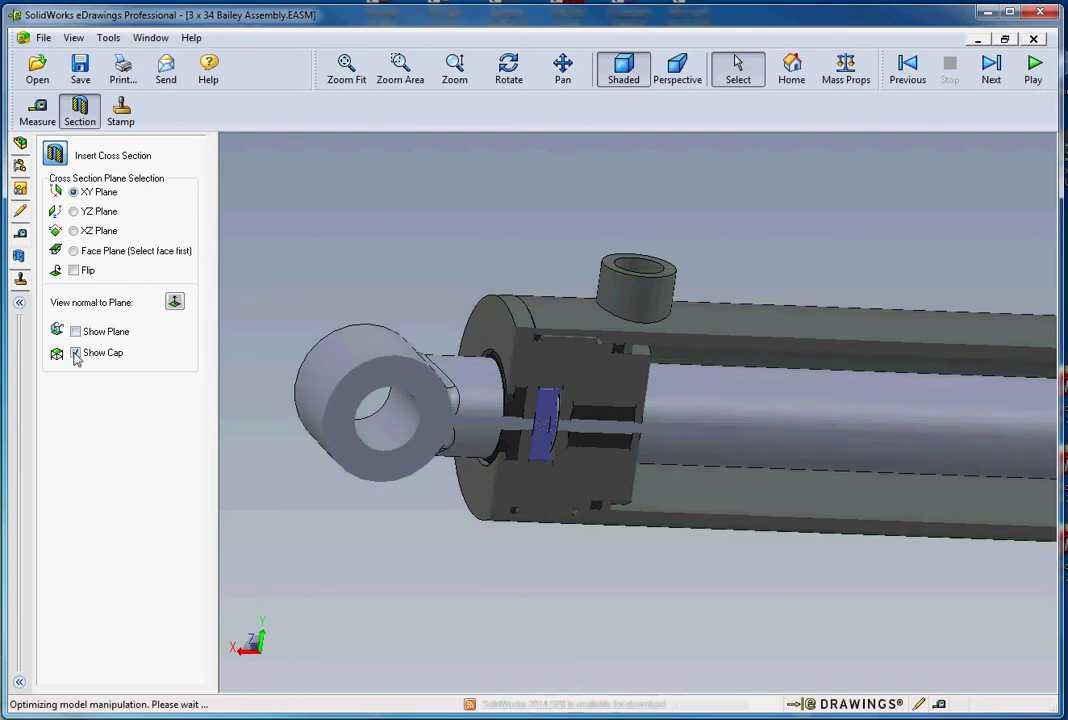
left_click(75, 353)
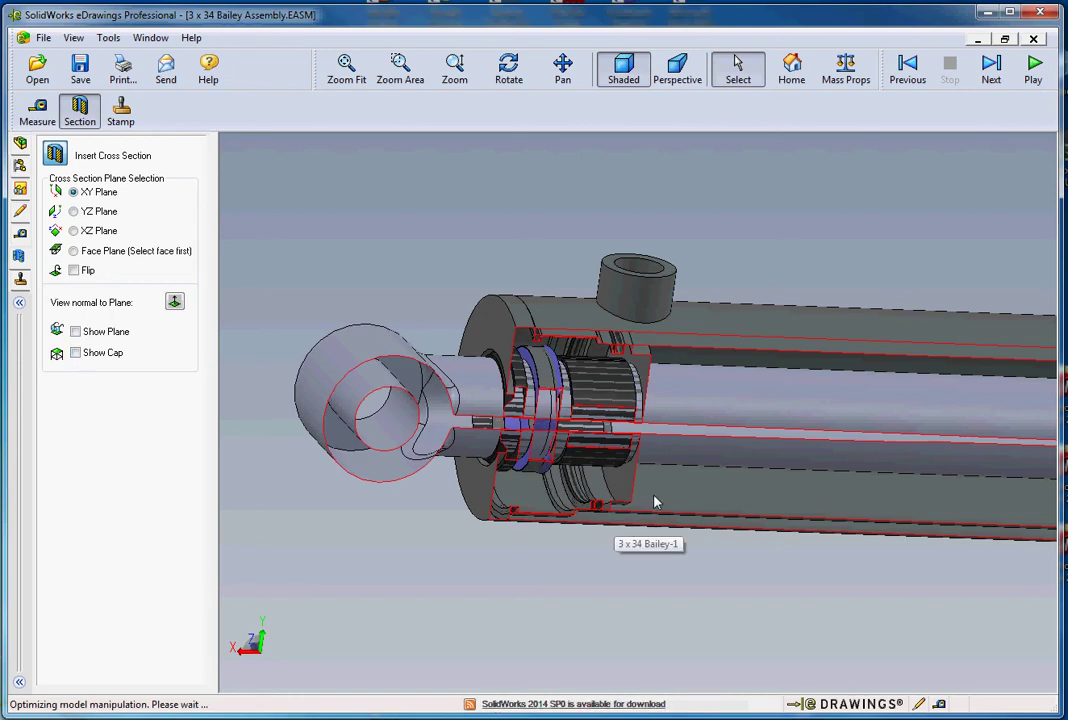
left_click(75, 353)
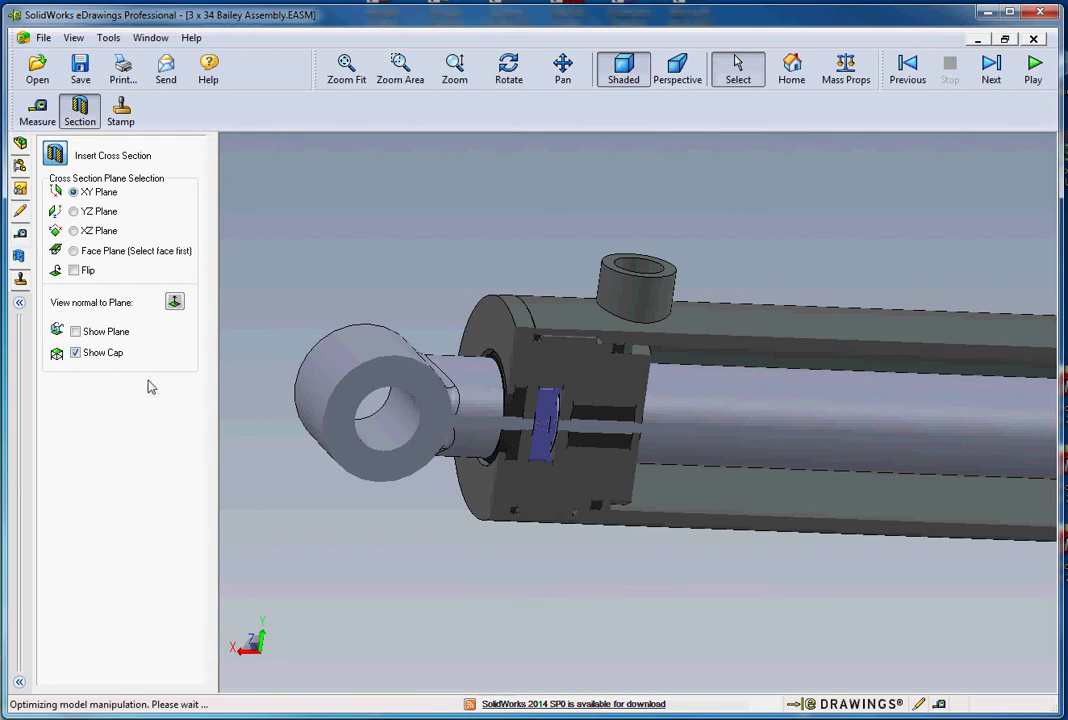
left_click(75, 353)
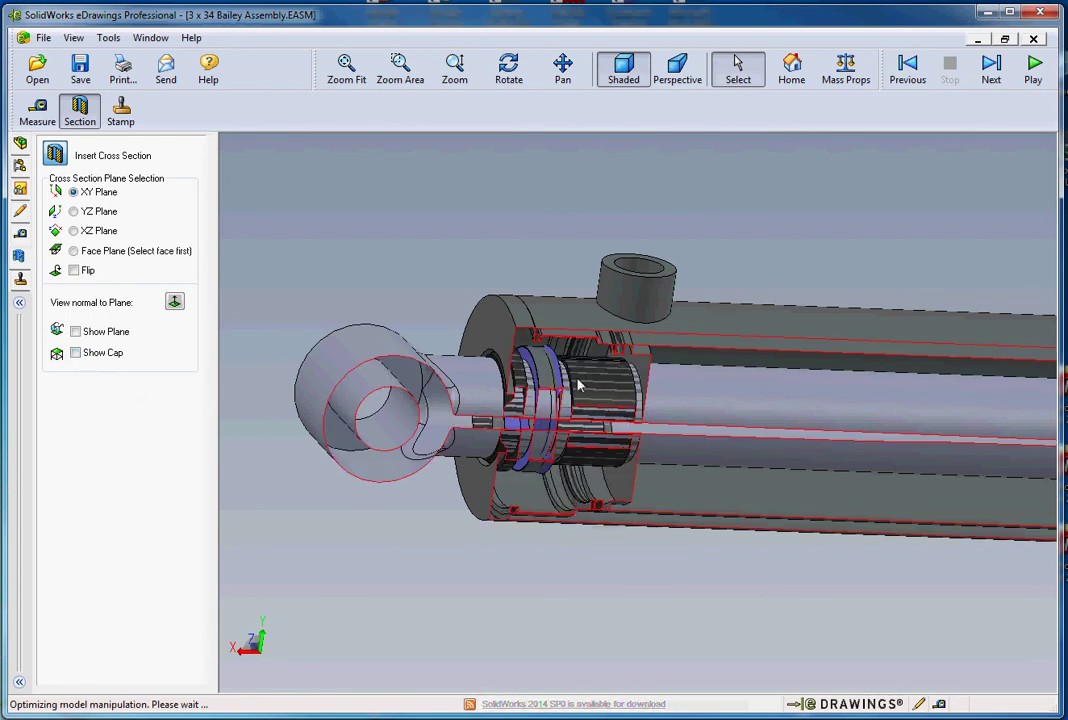
scroll(600, 520, "down", 4)
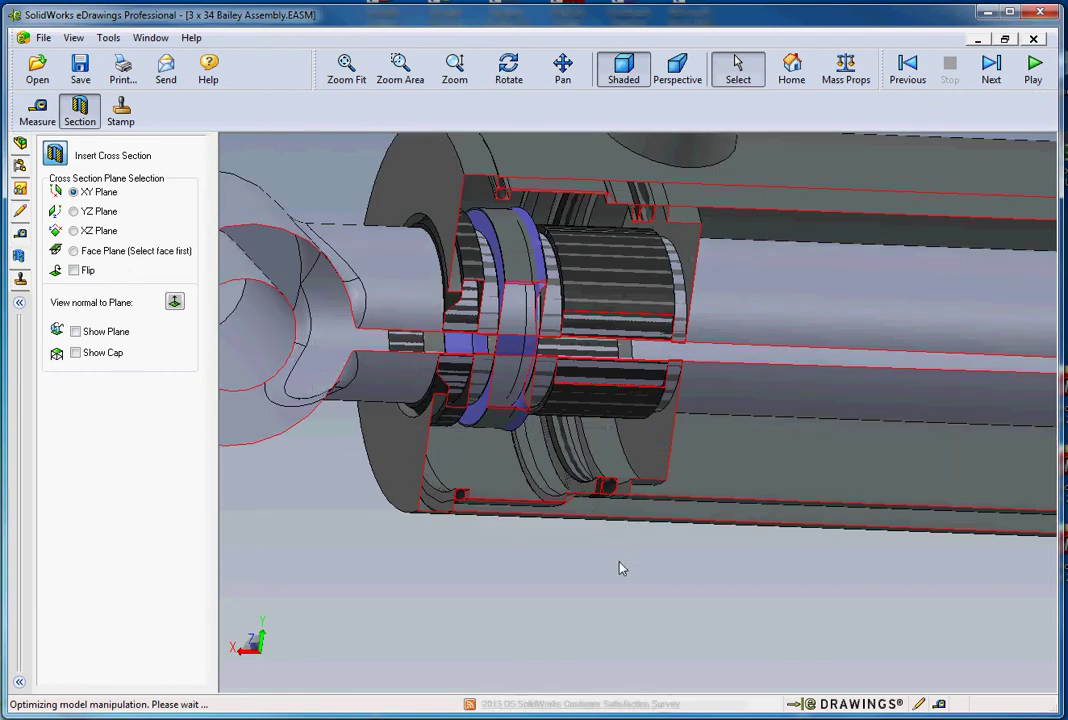
scroll(620, 568, "up", 5)
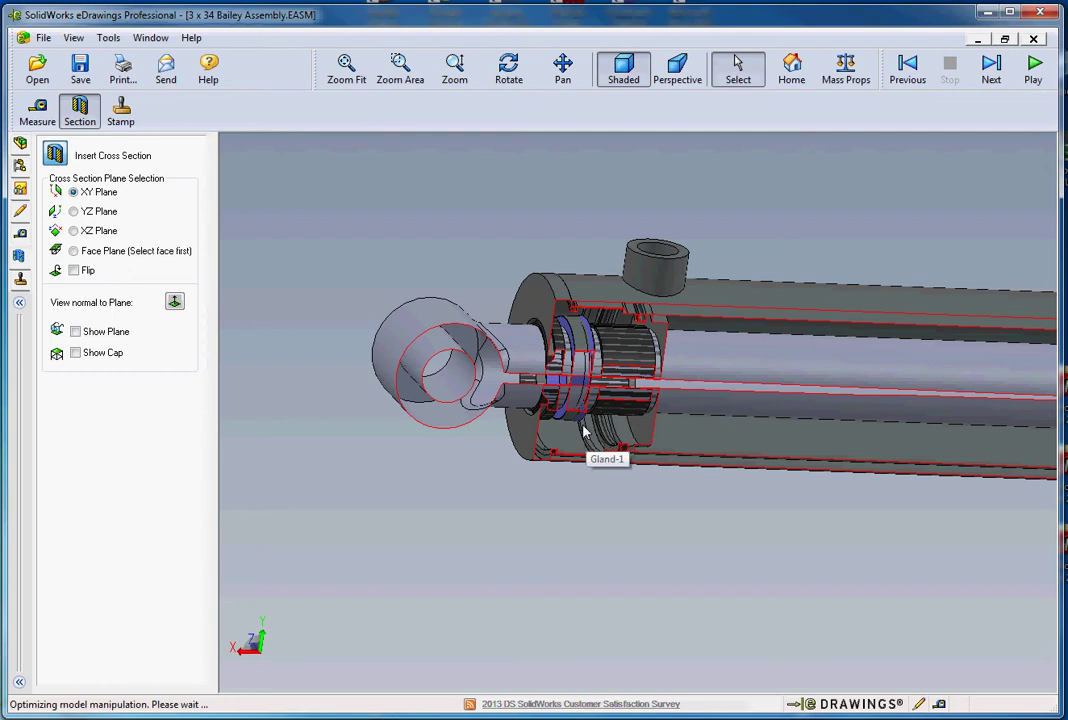
scroll(585, 430, "down", 3)
scroll(583, 424, "down", 1)
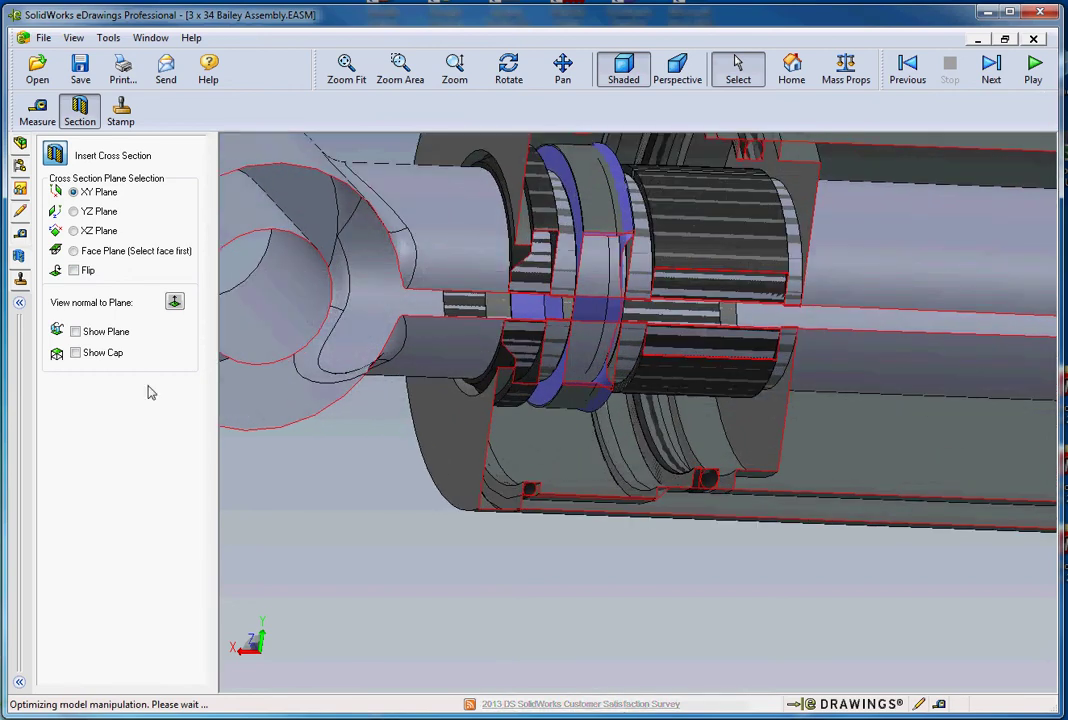
Remove the cross section and show the whole cylinder again.
left_click(20, 280)
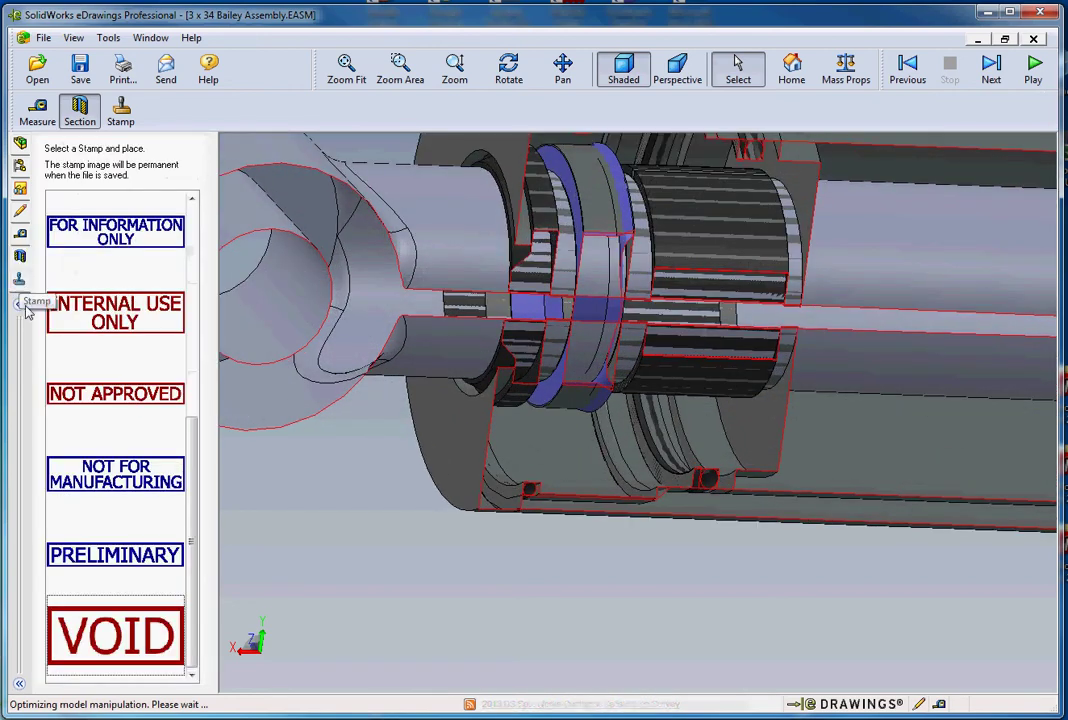
left_click(19, 257)
left_click(55, 154)
scroll(677, 546, "up", 12)
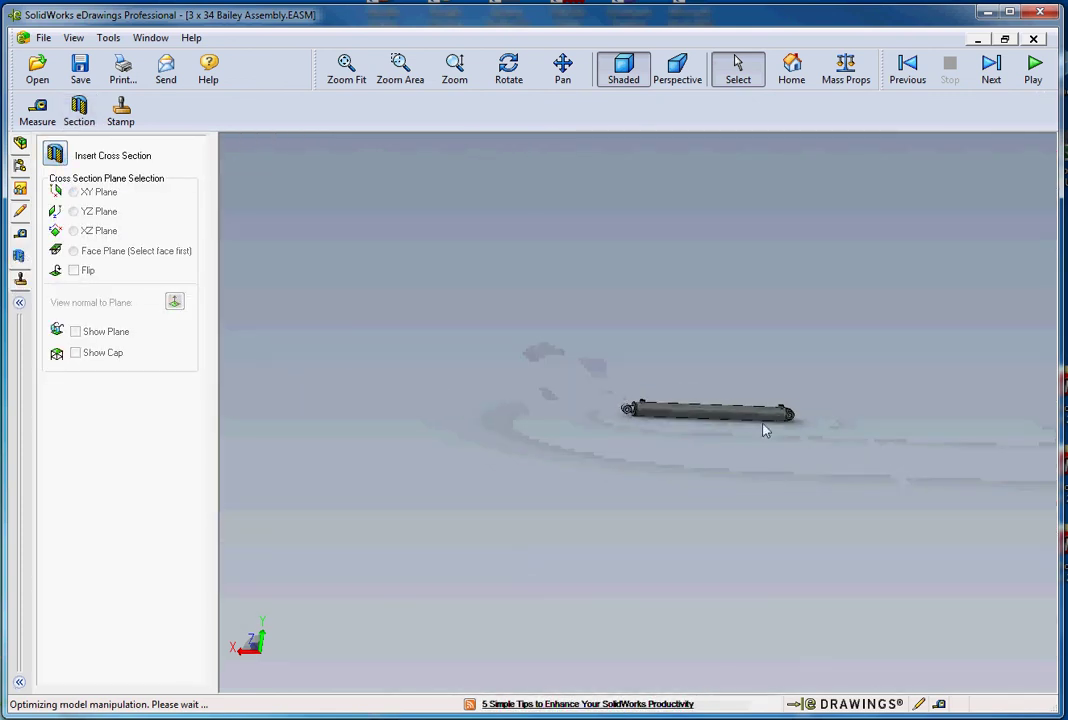
scroll(768, 427, "down", 4)
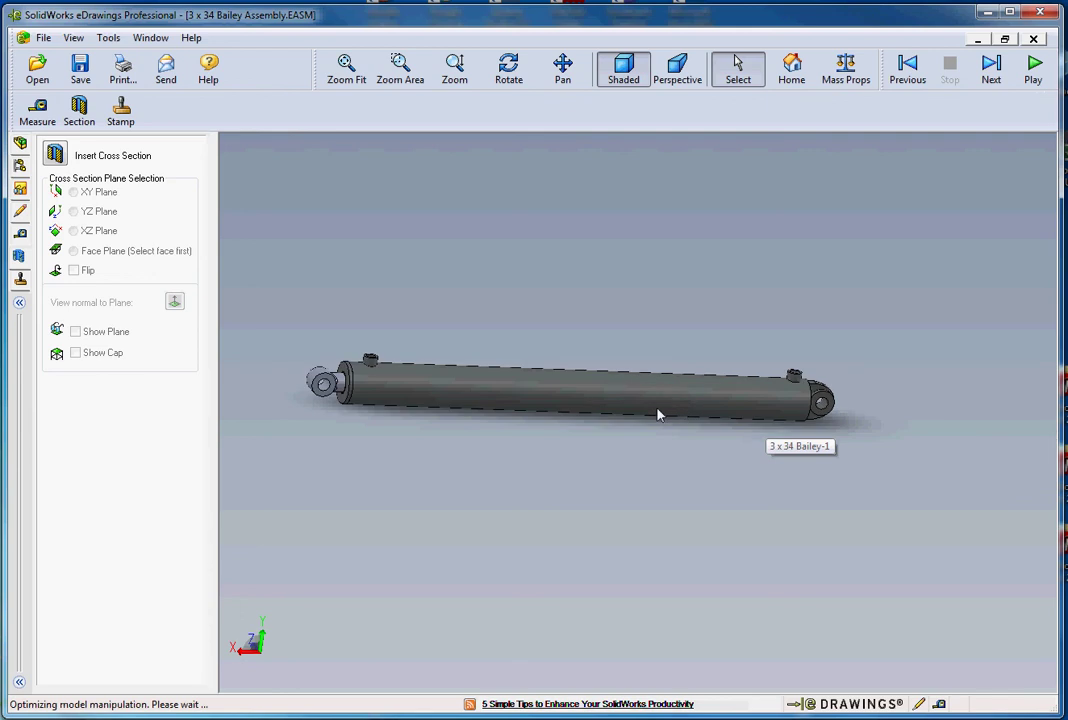
Place a VOID stamp over the middle of the cylinder barrel.
left_click(19, 281)
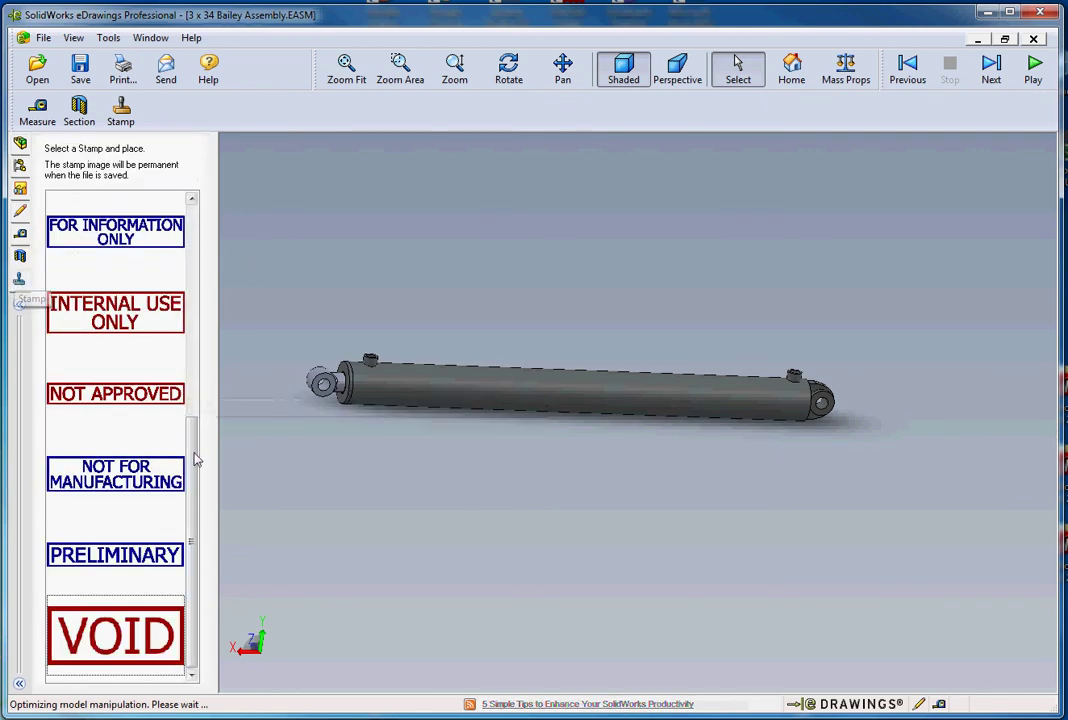
scroll(196, 430, "up", 5)
scroll(189, 345, "down", 3)
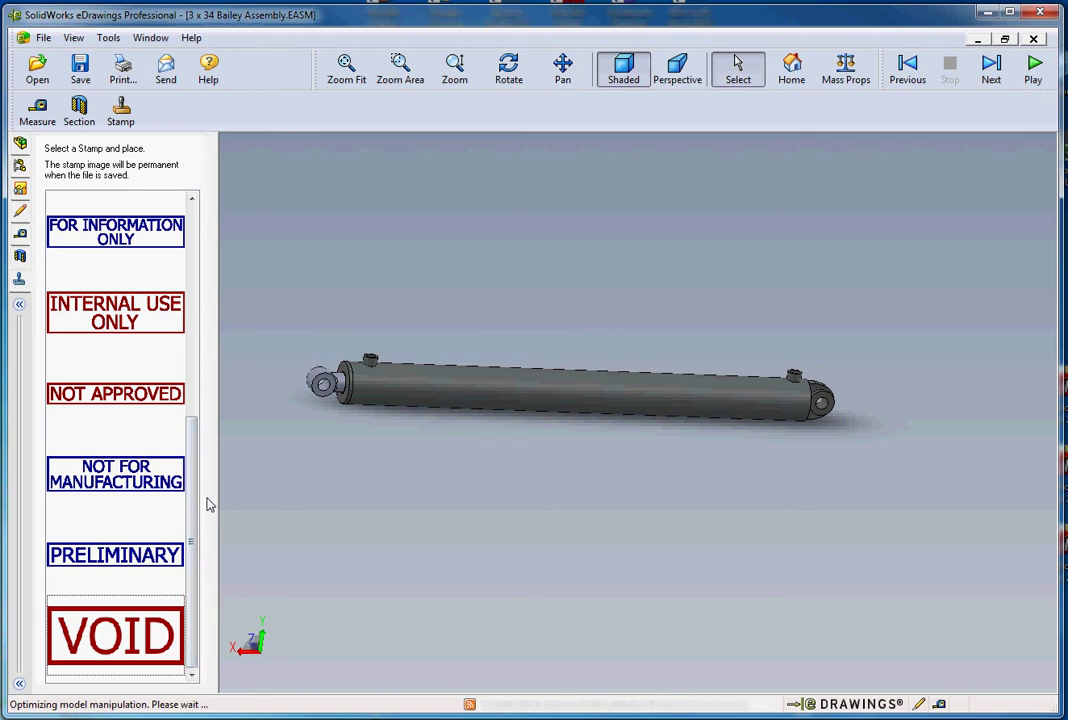
left_click_drag(122, 642, 580, 425)
Place a DRAFT stamp above the cylinder and browse to the end of the stamp list.
left_click_drag(195, 470, 200, 275)
left_click_drag(107, 422, 200, 397)
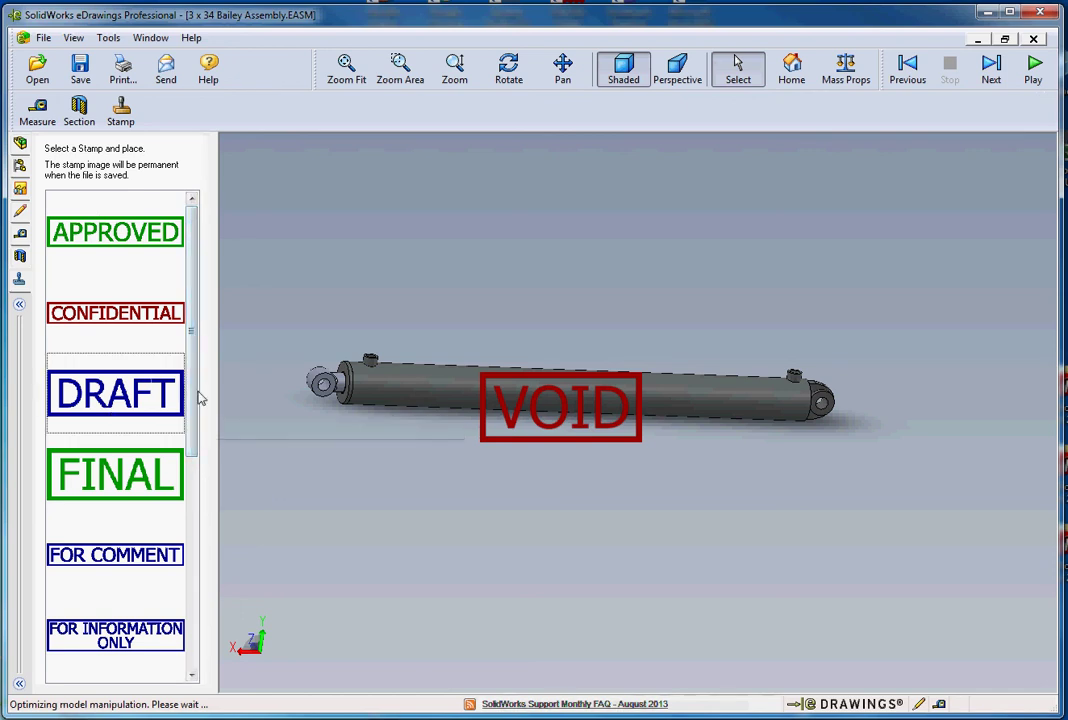
left_click(519, 268)
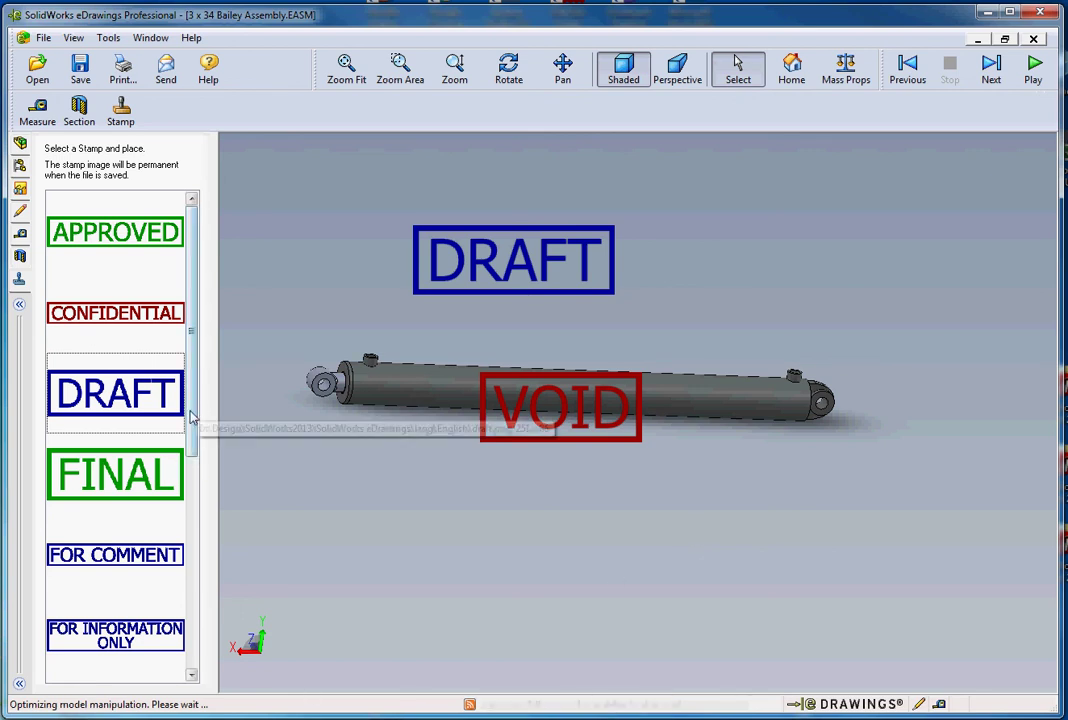
left_click_drag(191, 417, 231, 639)
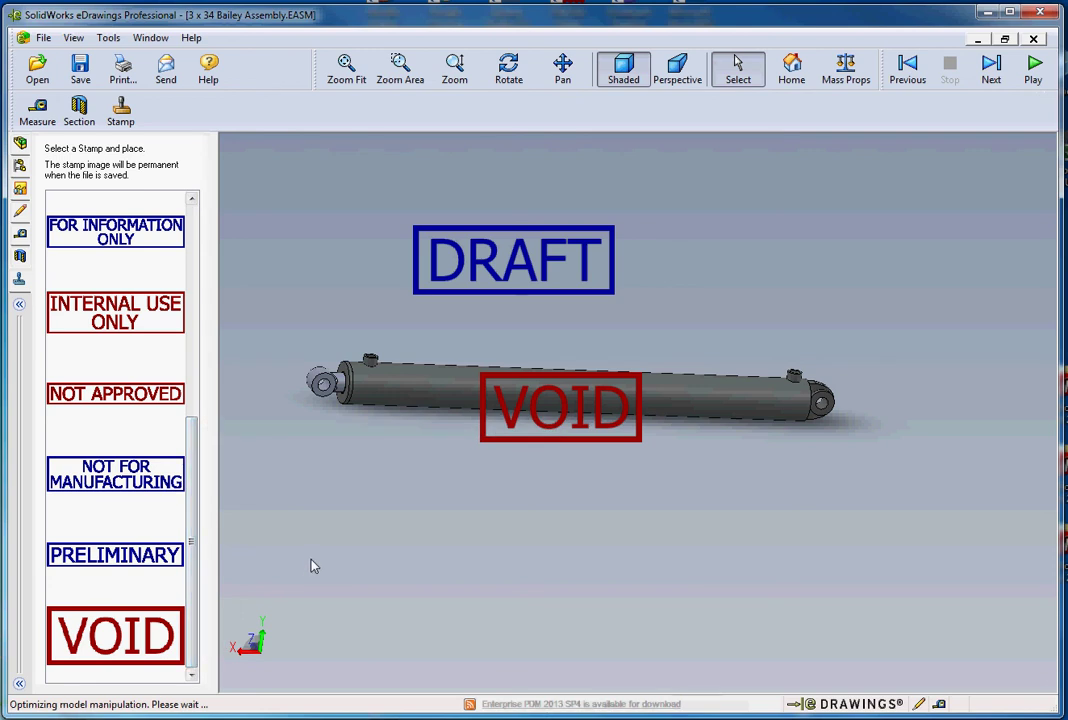